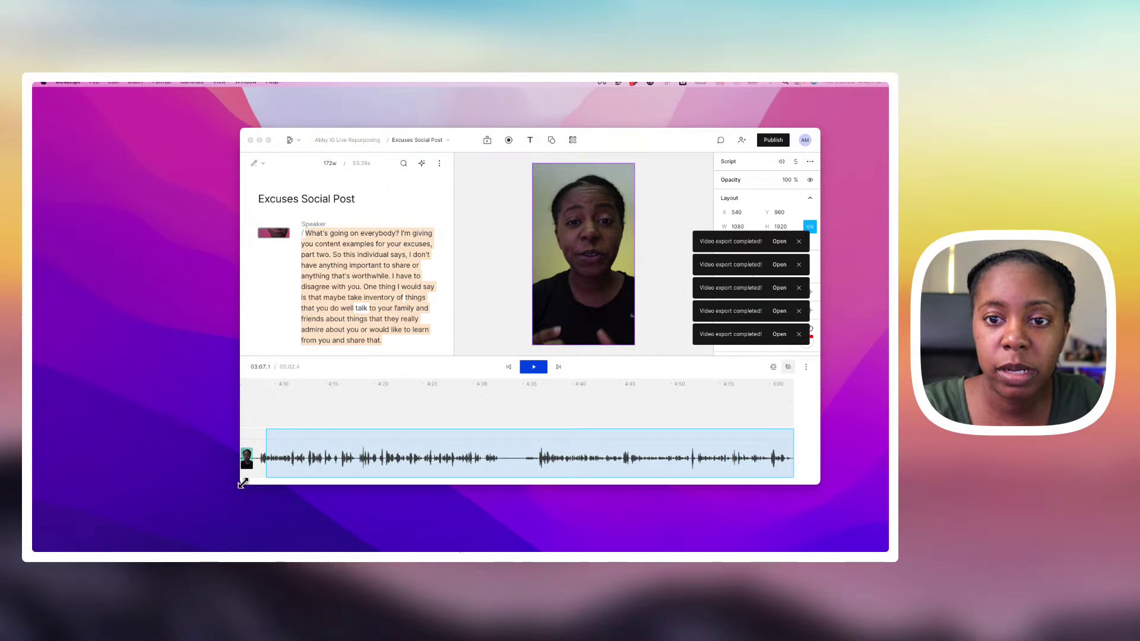
# Step: Enlarge the editor window and move it to the middle of the desktop
pyautogui.moveTo(241, 484); pyautogui.dragTo(223, 518)
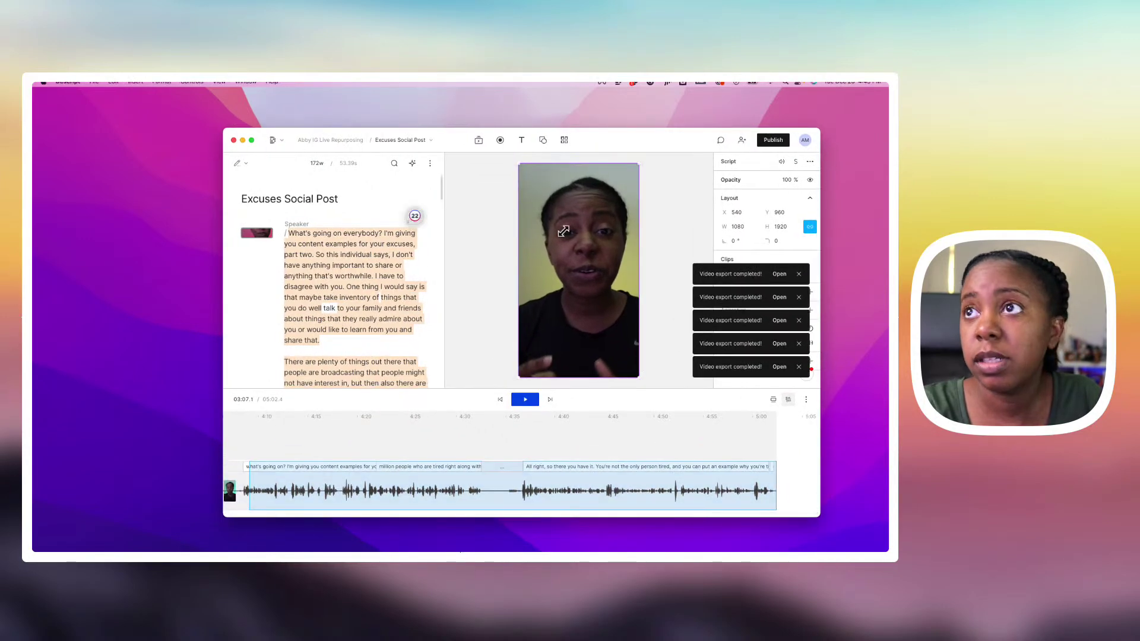
pyautogui.moveTo(610, 142); pyautogui.dragTo(646, 127)
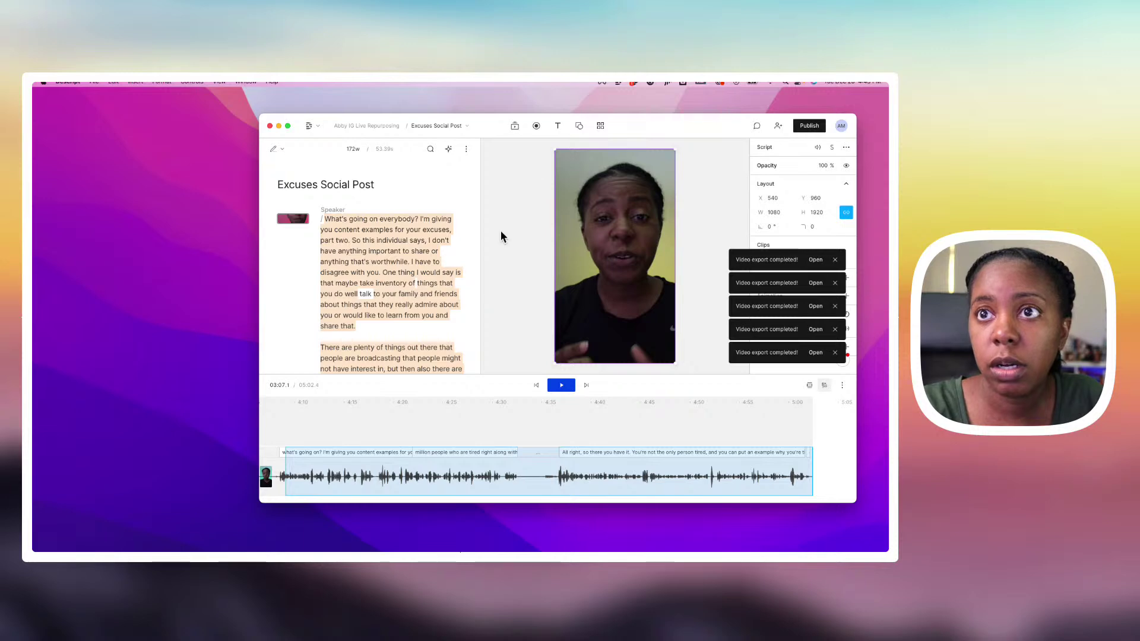
# Step: Look through the colour-highlighted passages in the Excuses Social Post script
pyautogui.scroll(-15, 415, 256)
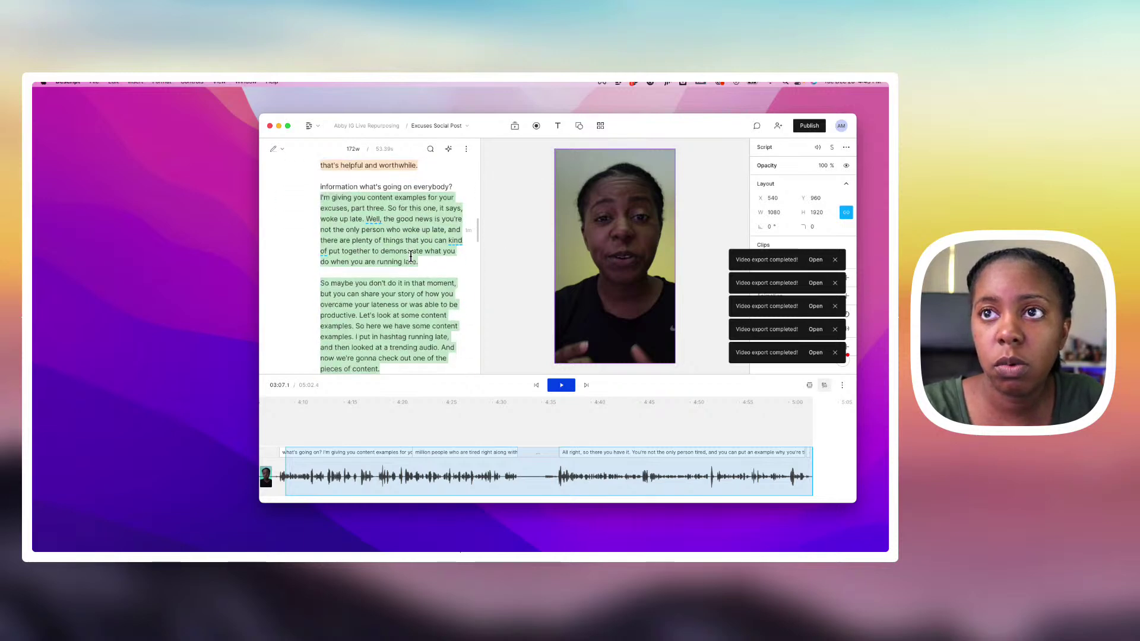
pyautogui.scroll(15, 411, 256)
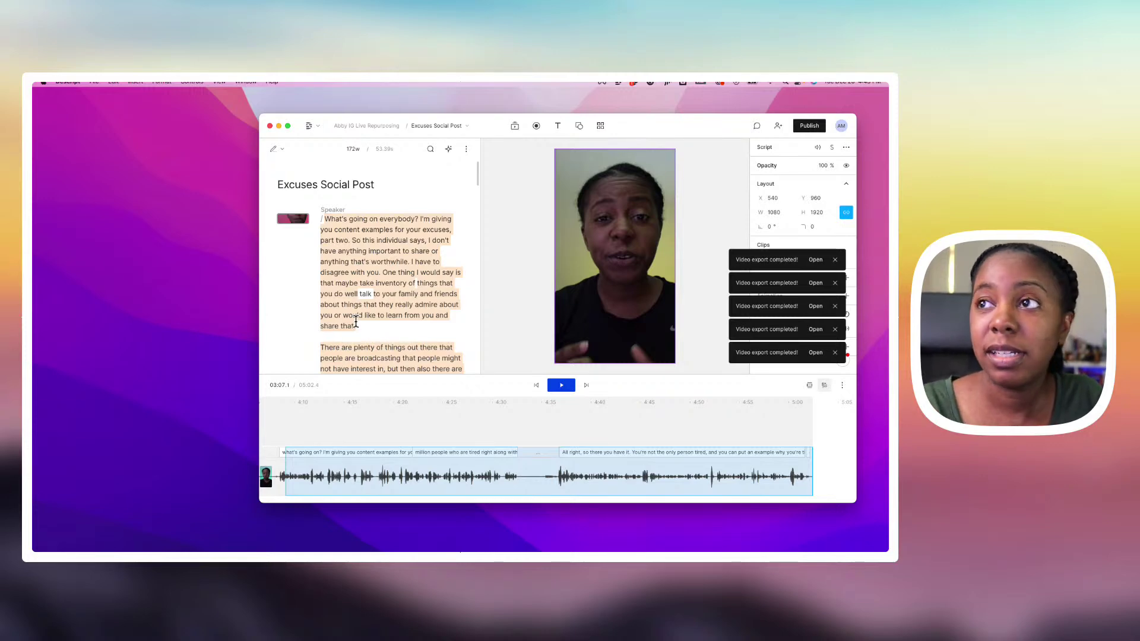
pyautogui.scroll(-5, 356, 322)
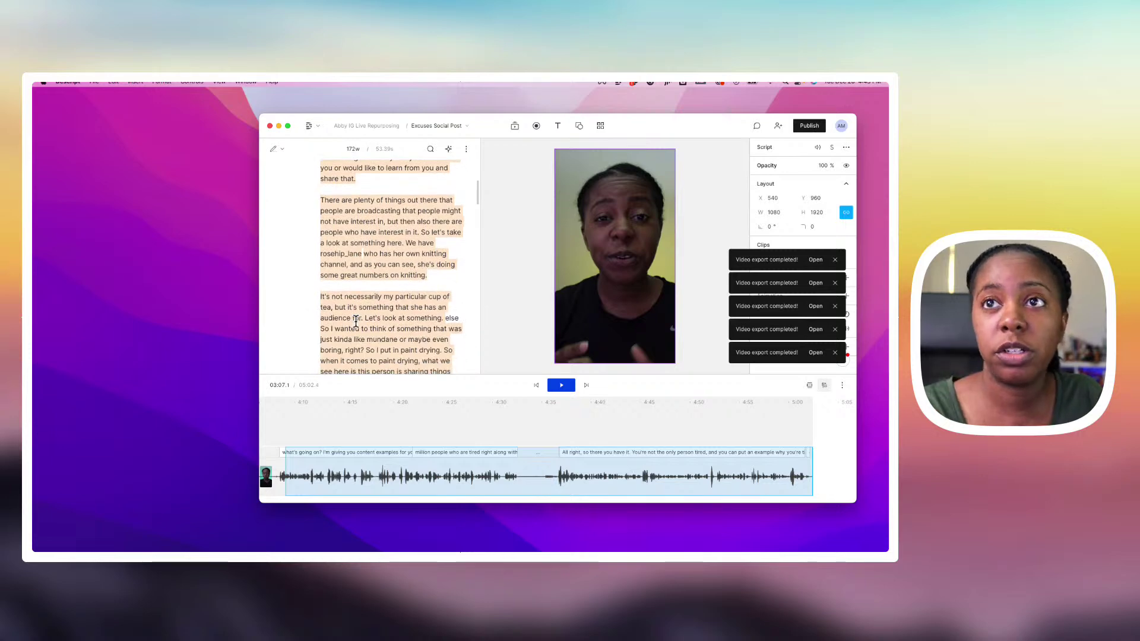
pyautogui.scroll(5, 355, 321)
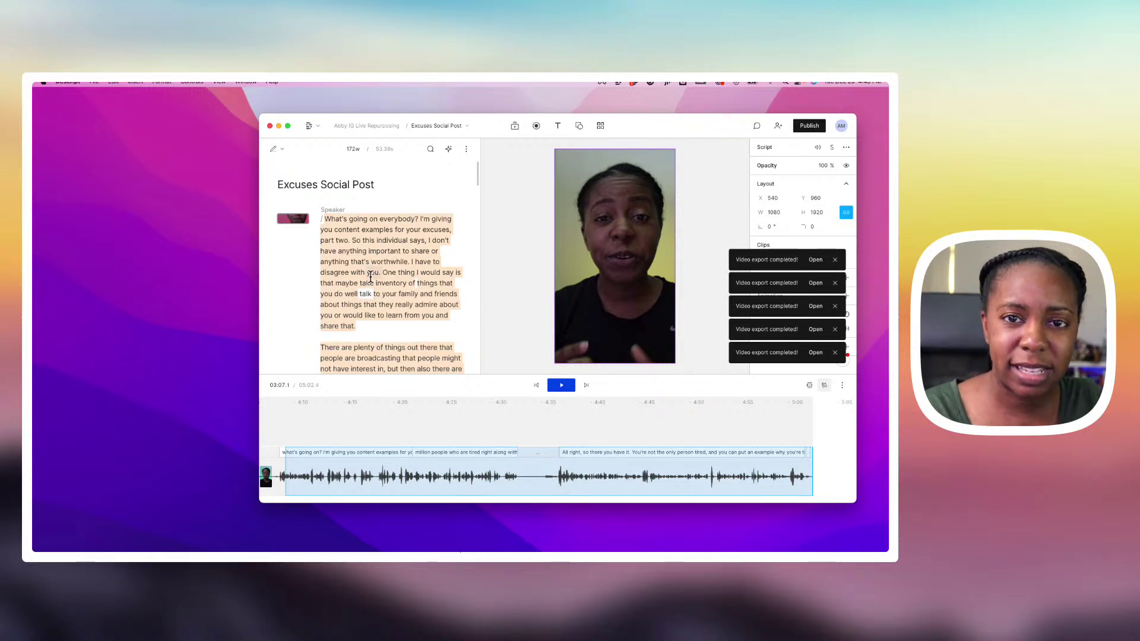
pyautogui.scroll(-2, 363, 302)
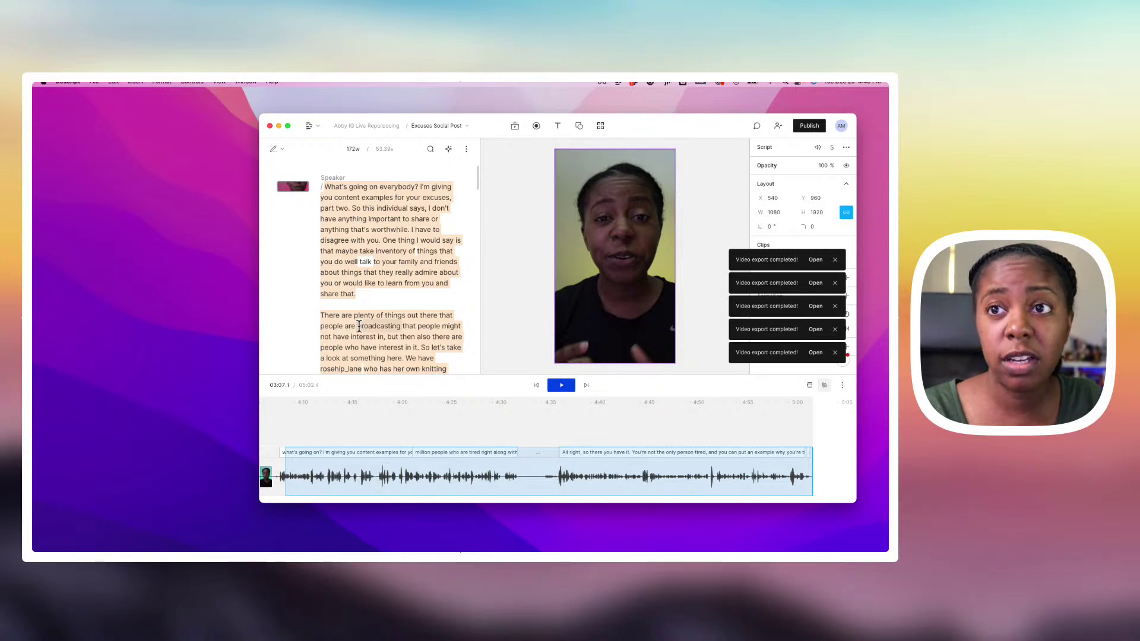
# Step: Dismiss all five "Video export completed!" notifications
pyautogui.click(835, 259)
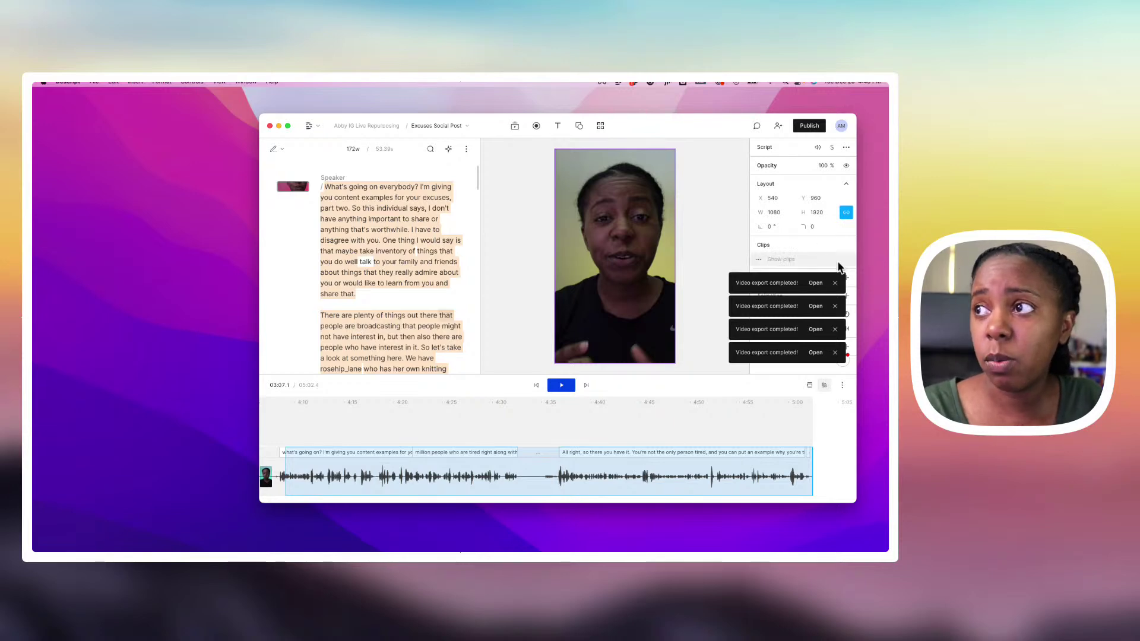
pyautogui.click(834, 282)
pyautogui.click(835, 306)
pyautogui.click(835, 329)
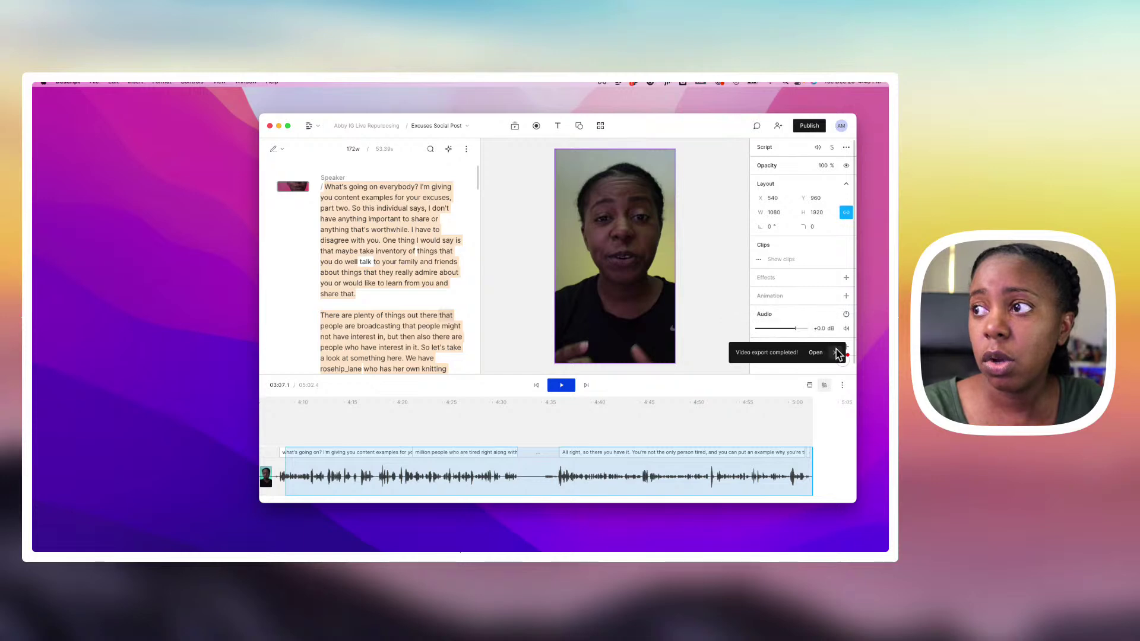
pyautogui.click(835, 352)
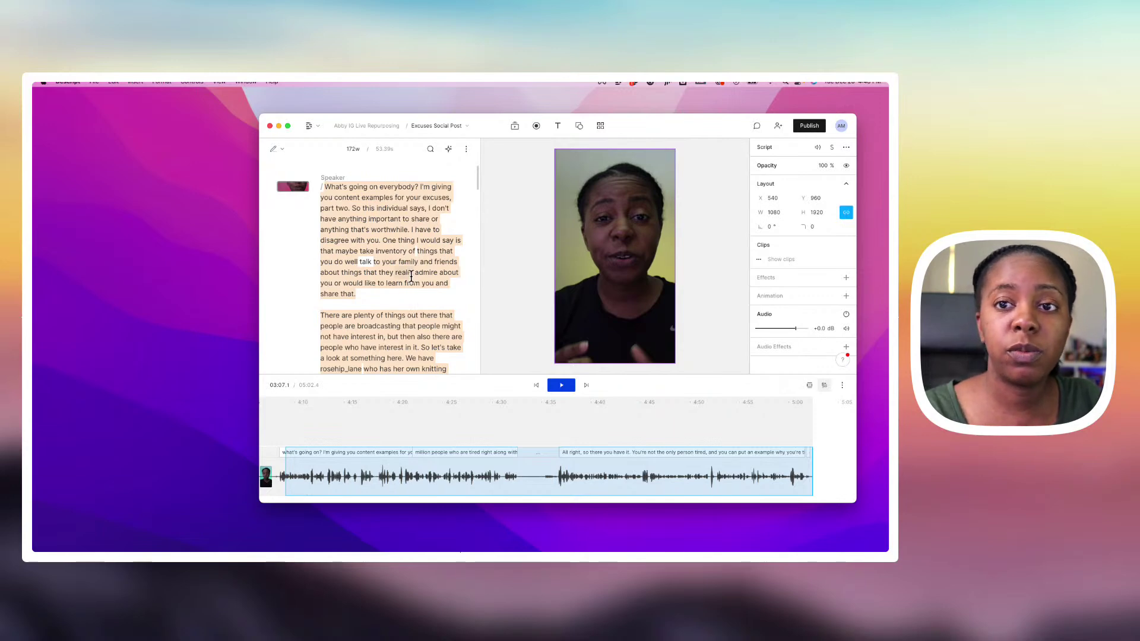
pyautogui.scroll(-8, 410, 276)
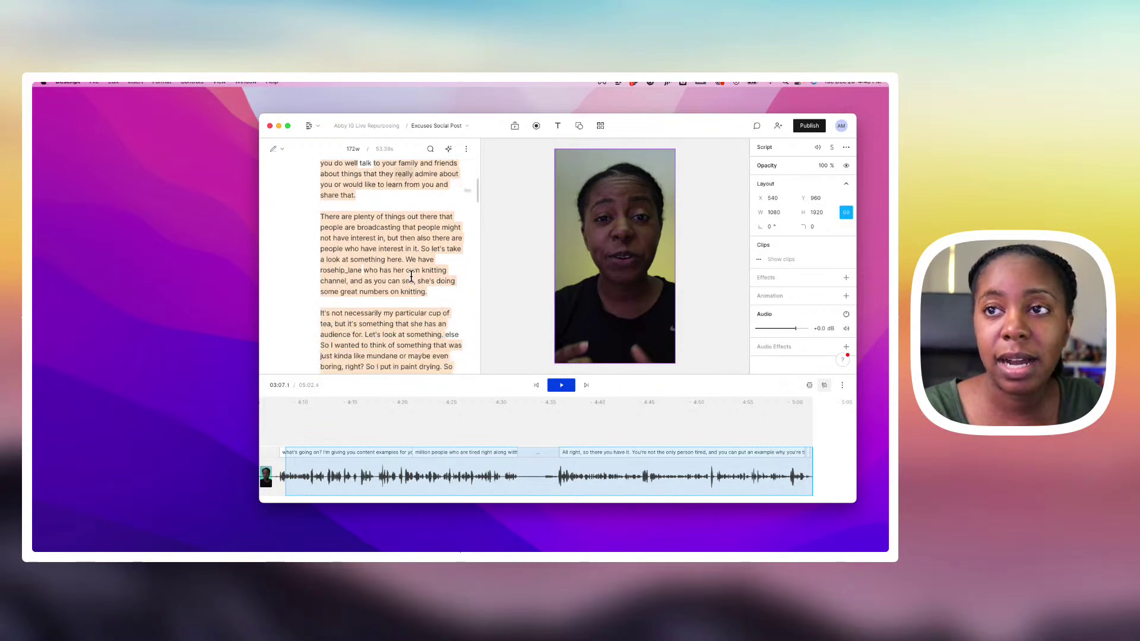
pyautogui.scroll(8, 391, 337)
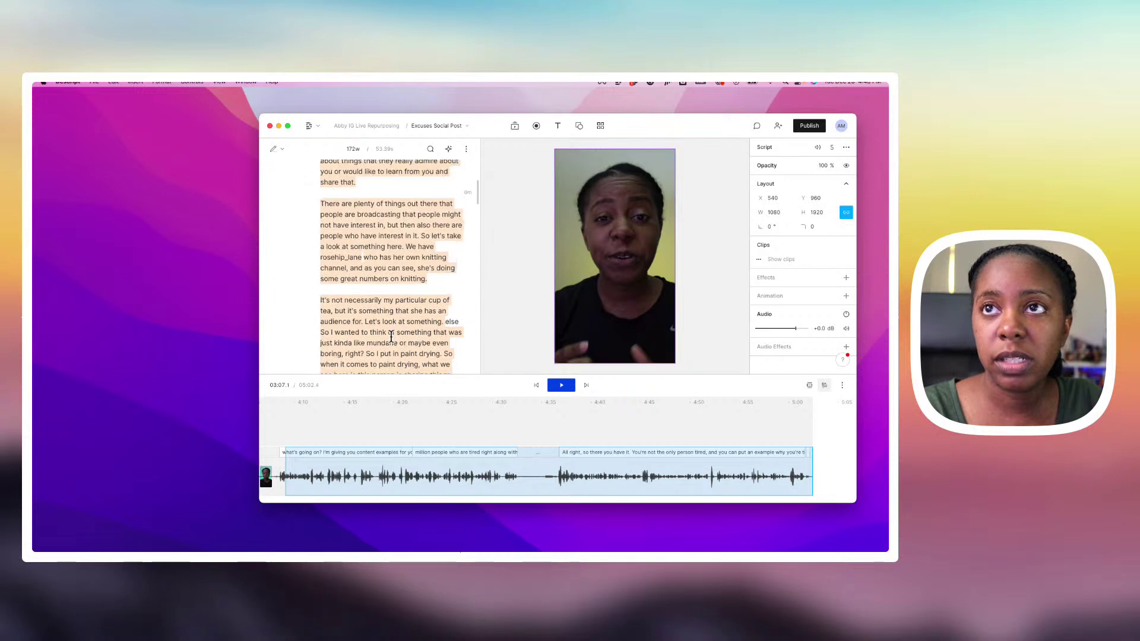
pyautogui.scroll(-8, 412, 267)
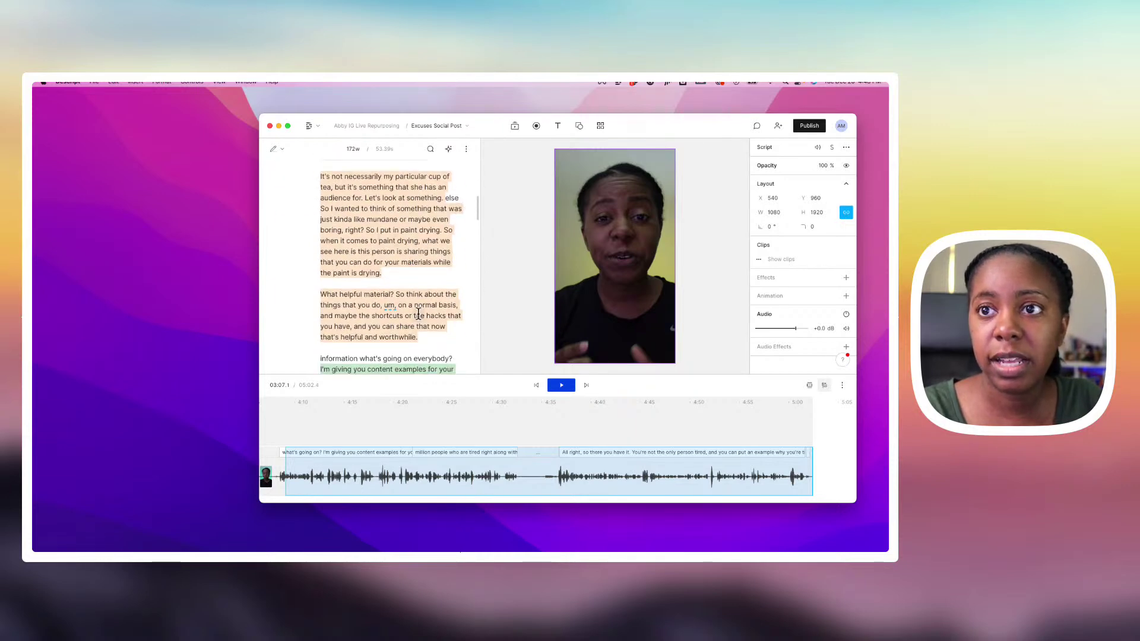
pyautogui.click(376, 293)
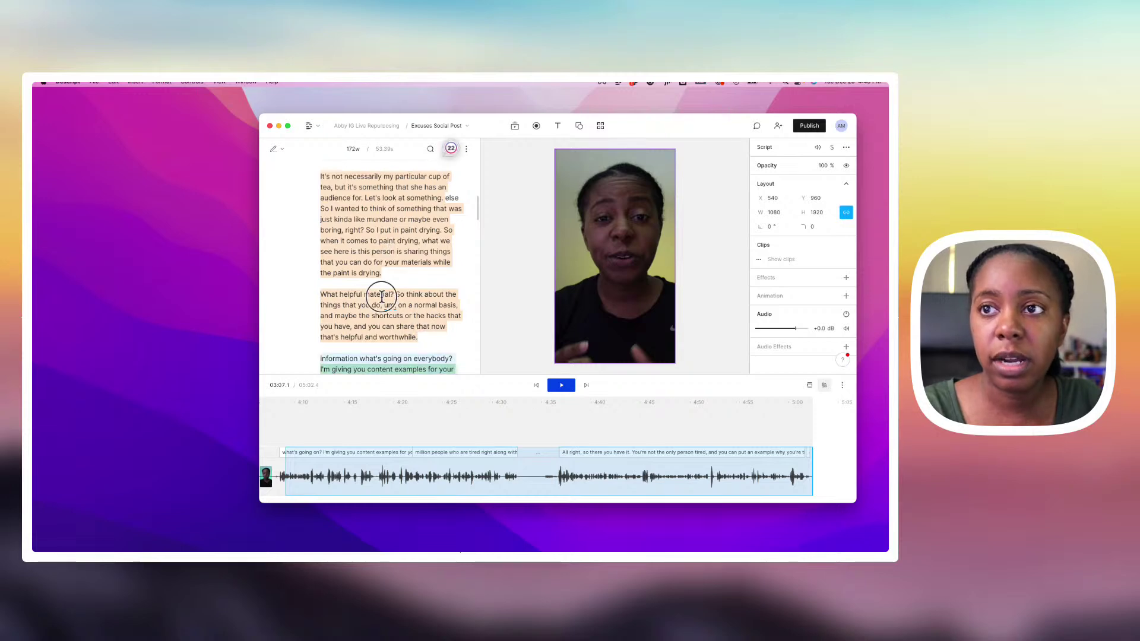
pyautogui.click(348, 202)
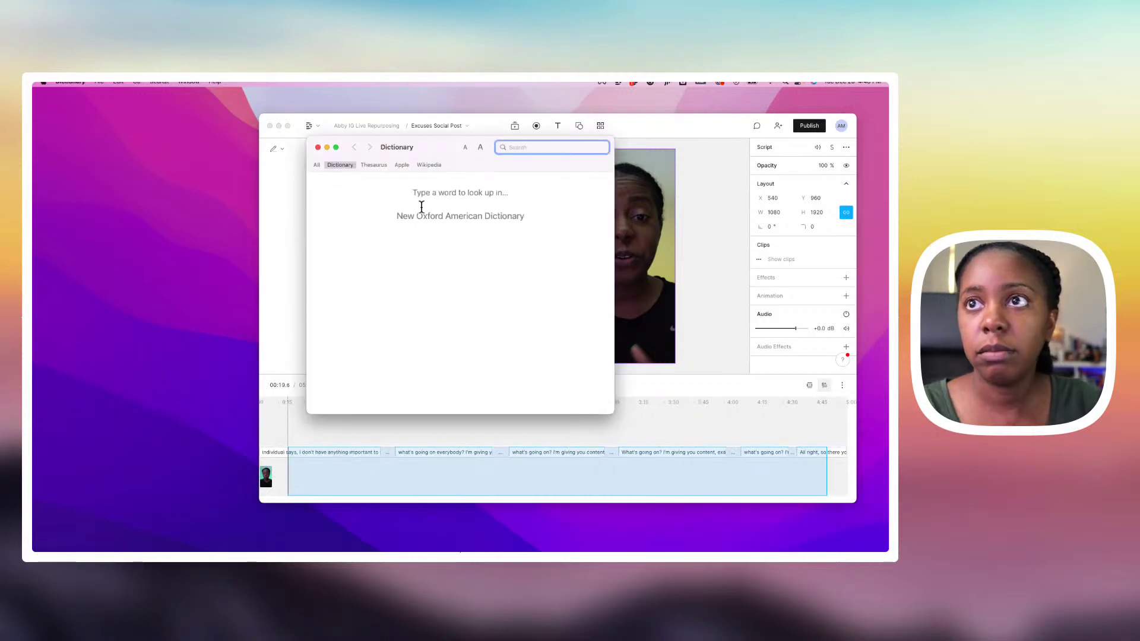
pyautogui.click(318, 149)
pyautogui.scroll(2, 366, 318)
pyautogui.rightClick(366, 279)
pyautogui.click(337, 276)
pyautogui.scroll(5, 336, 277)
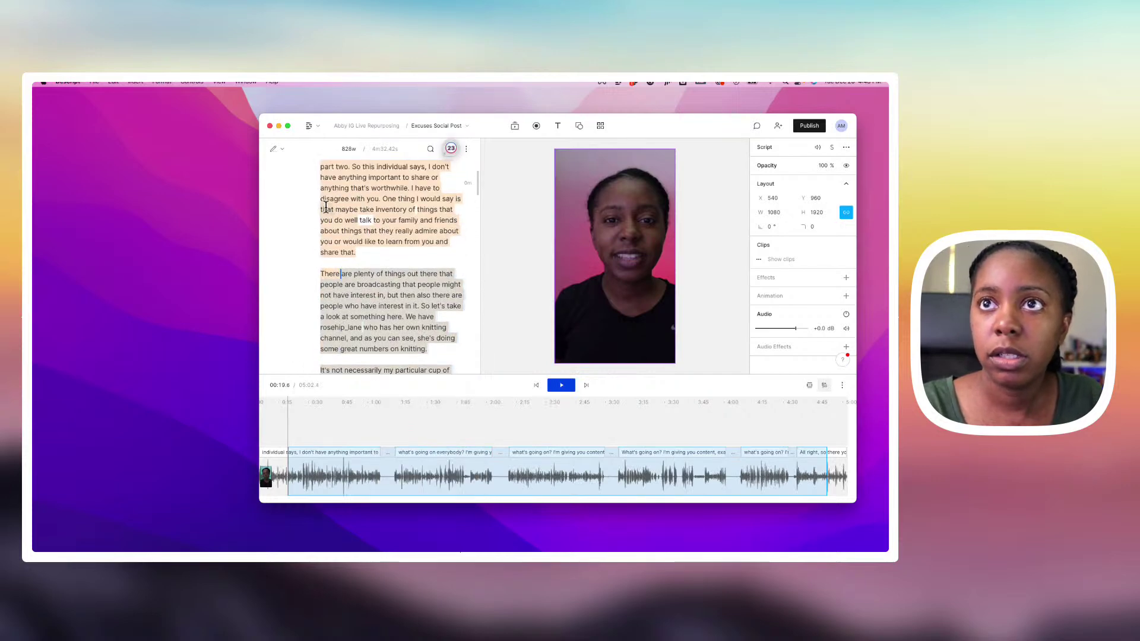
# Step: Duplicate the whole orange-highlighted section, from "What's going on everybody?" to "that's helpful and worthwhile", to a new composition
pyautogui.moveTo(324, 220); pyautogui.dragTo(415, 274)
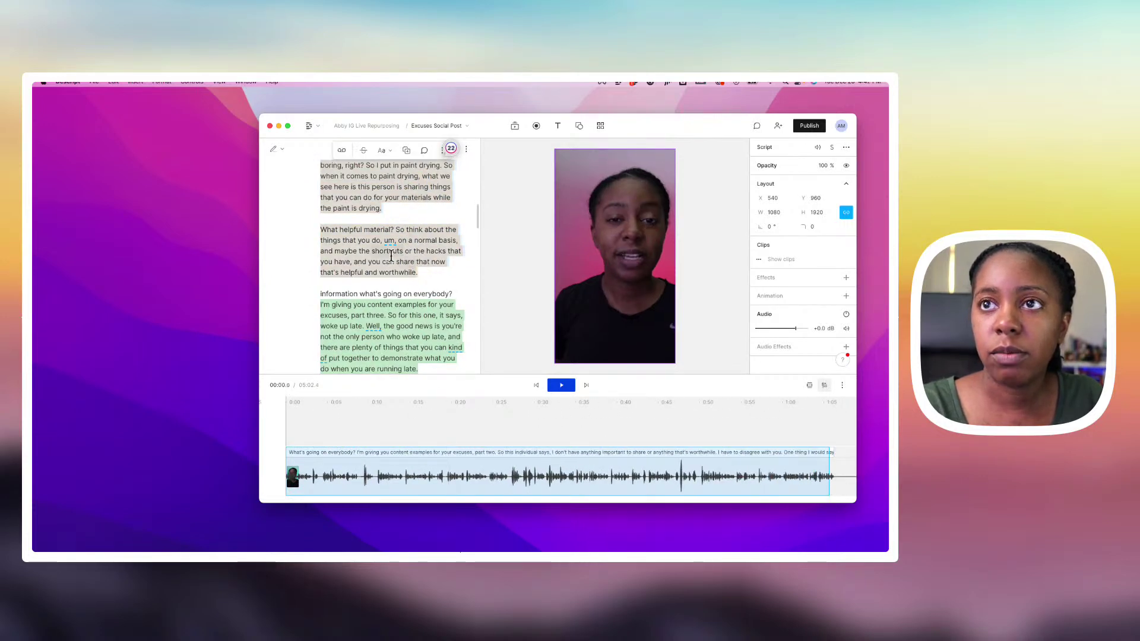
pyautogui.rightClick(390, 266)
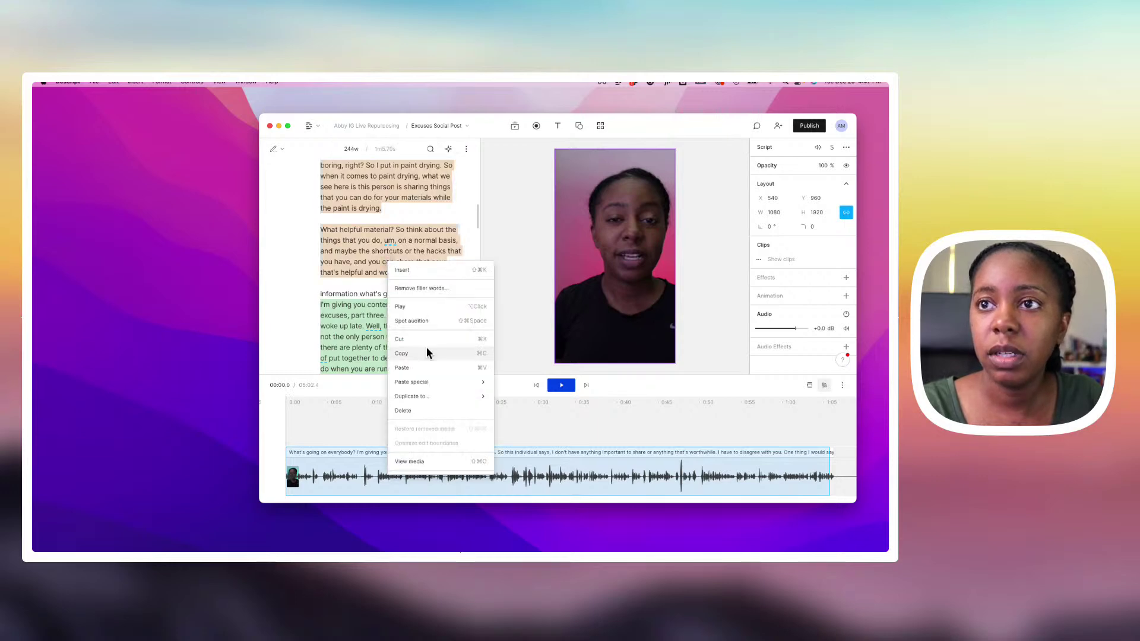
pyautogui.moveTo(435, 396)
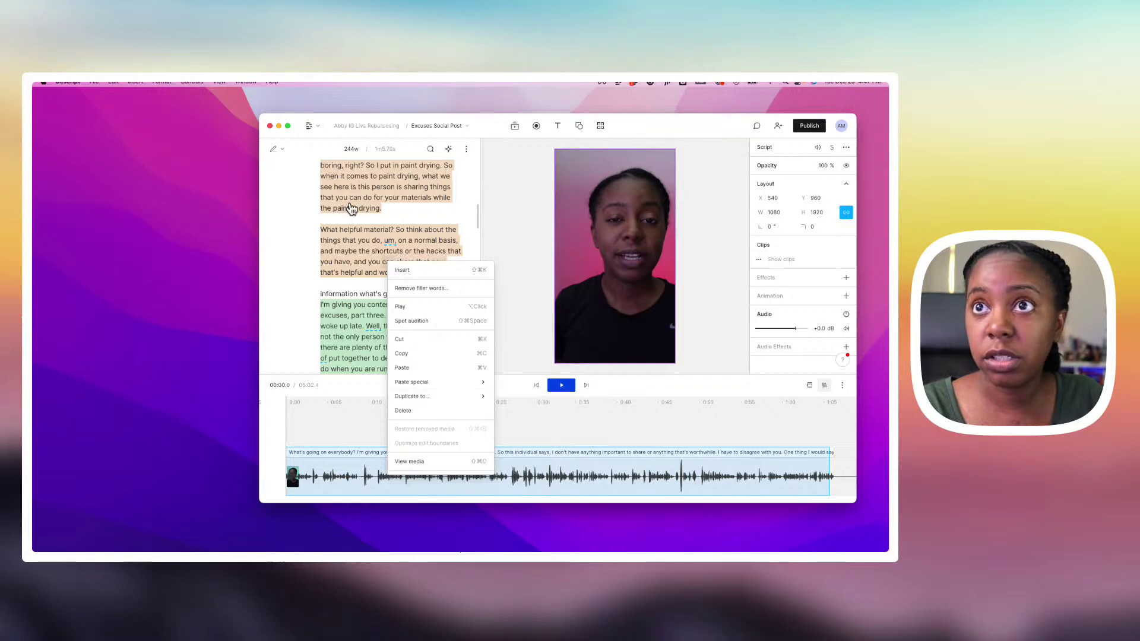
pyautogui.click(350, 218)
pyautogui.scroll(10, 353, 215)
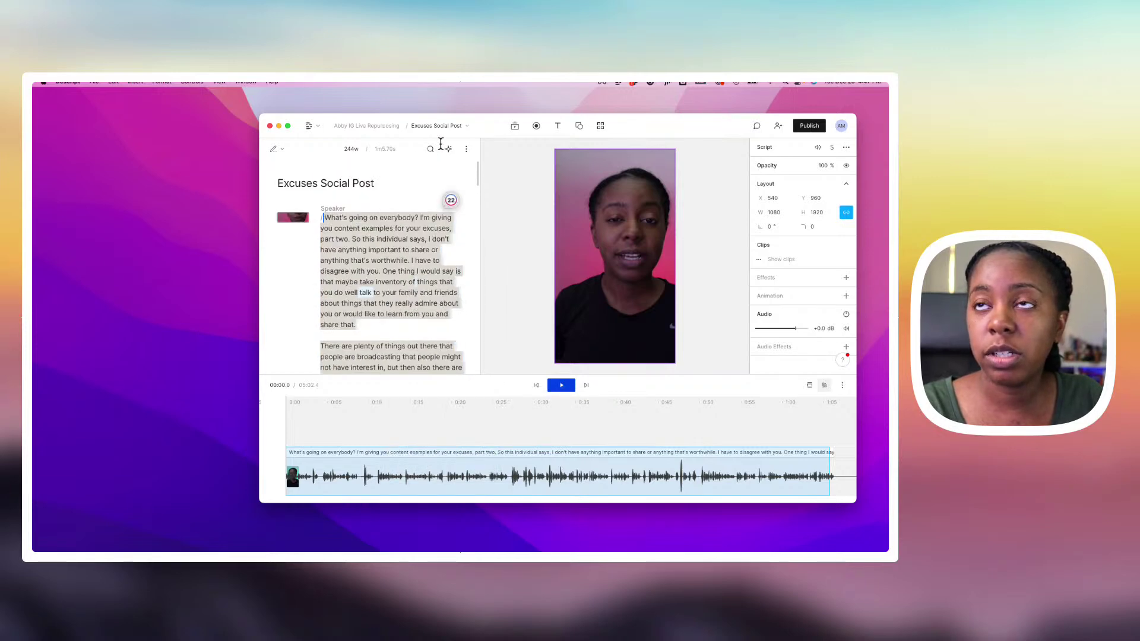
pyautogui.click(438, 125)
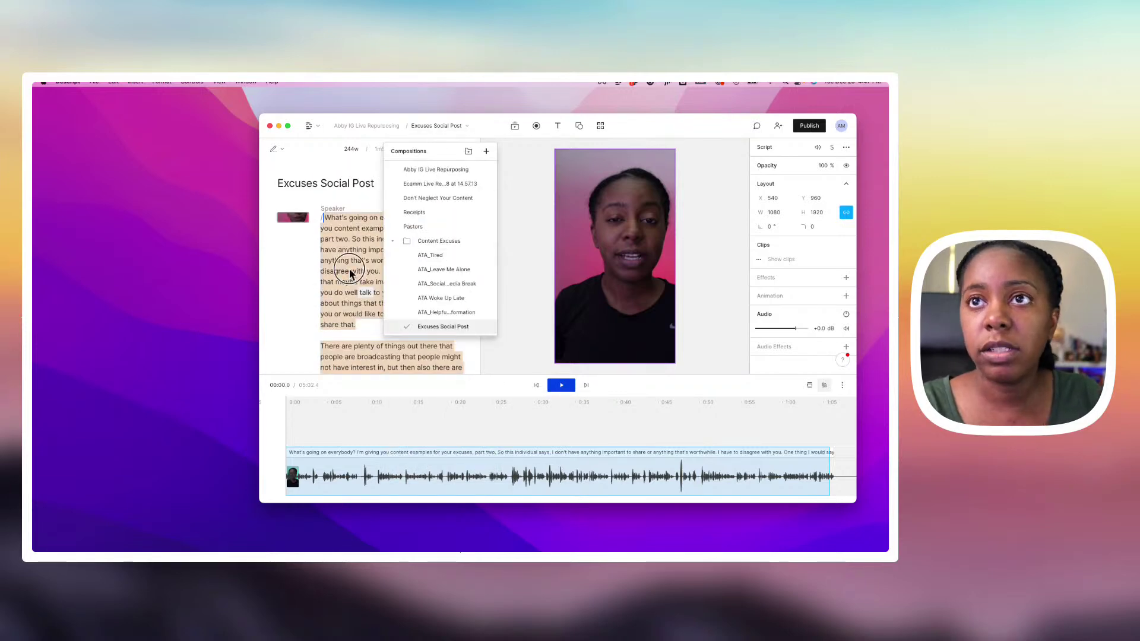
pyautogui.press('Escape')
pyautogui.rightClick(374, 249)
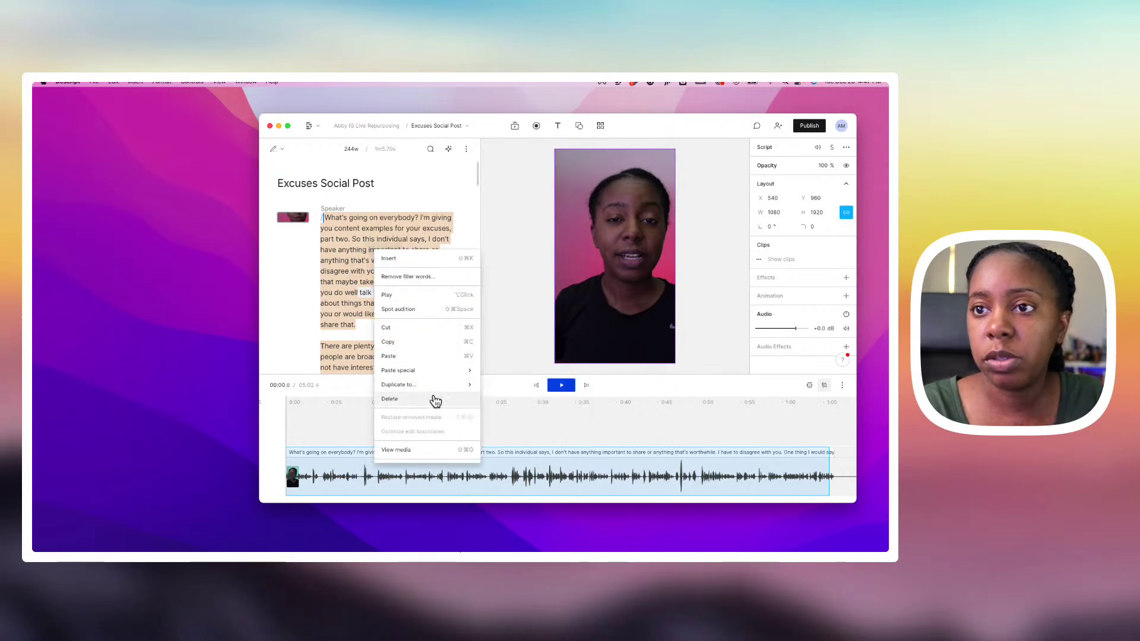
pyautogui.moveTo(457, 385)
pyautogui.click(512, 387)
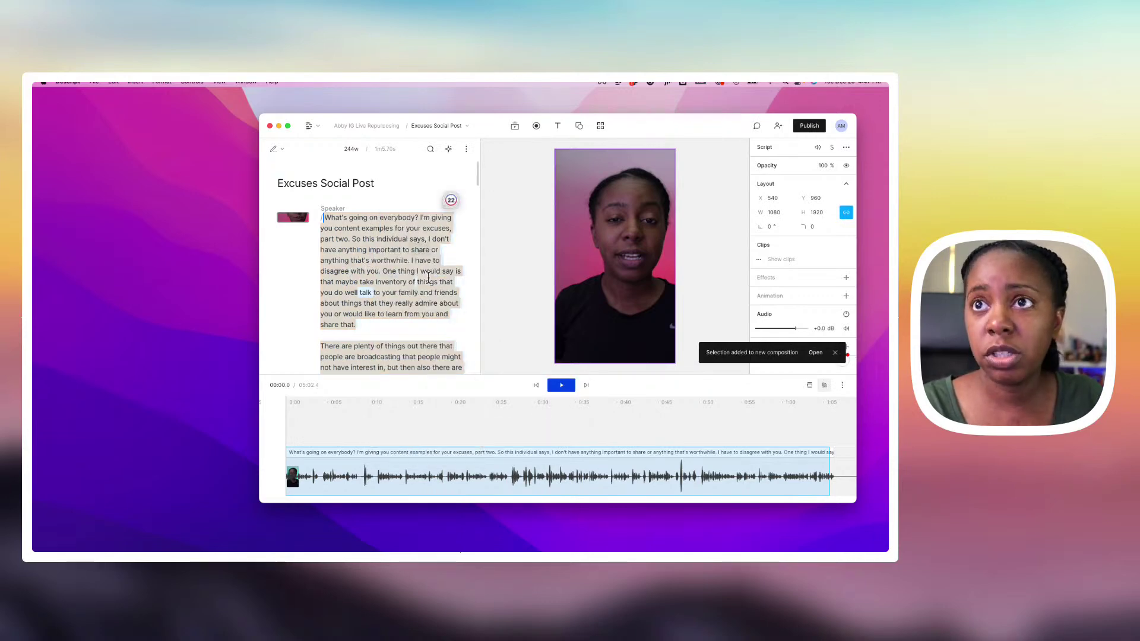
# Step: Open the "Clips from Excuses Social Post" composition and check that its script holds the duplicated section
pyautogui.scroll(-10, 363, 297)
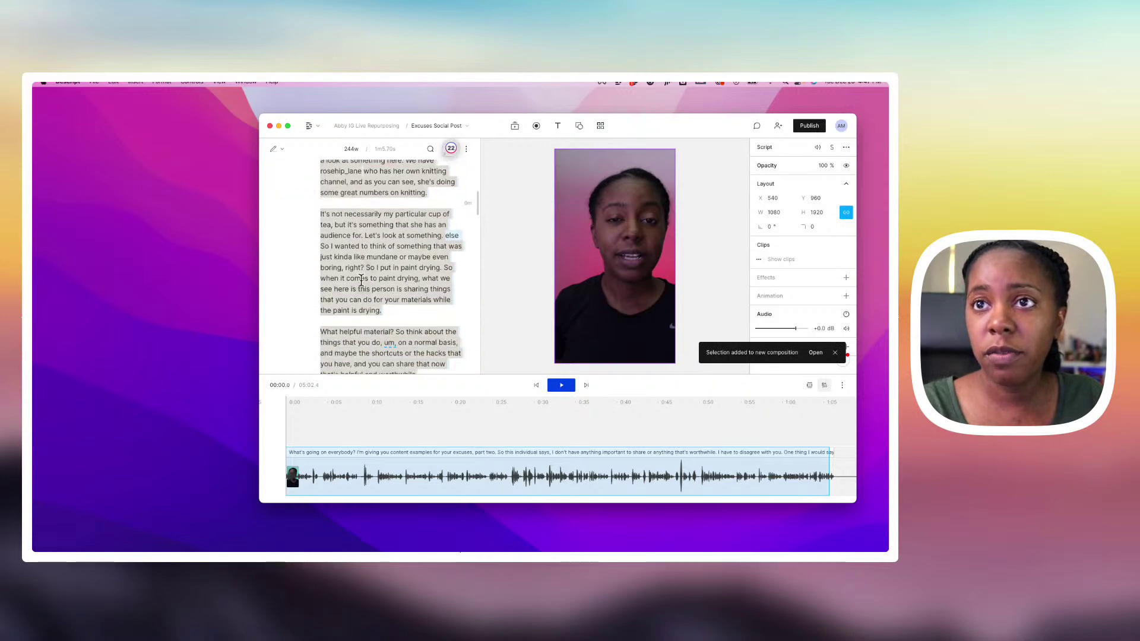
pyautogui.click(437, 125)
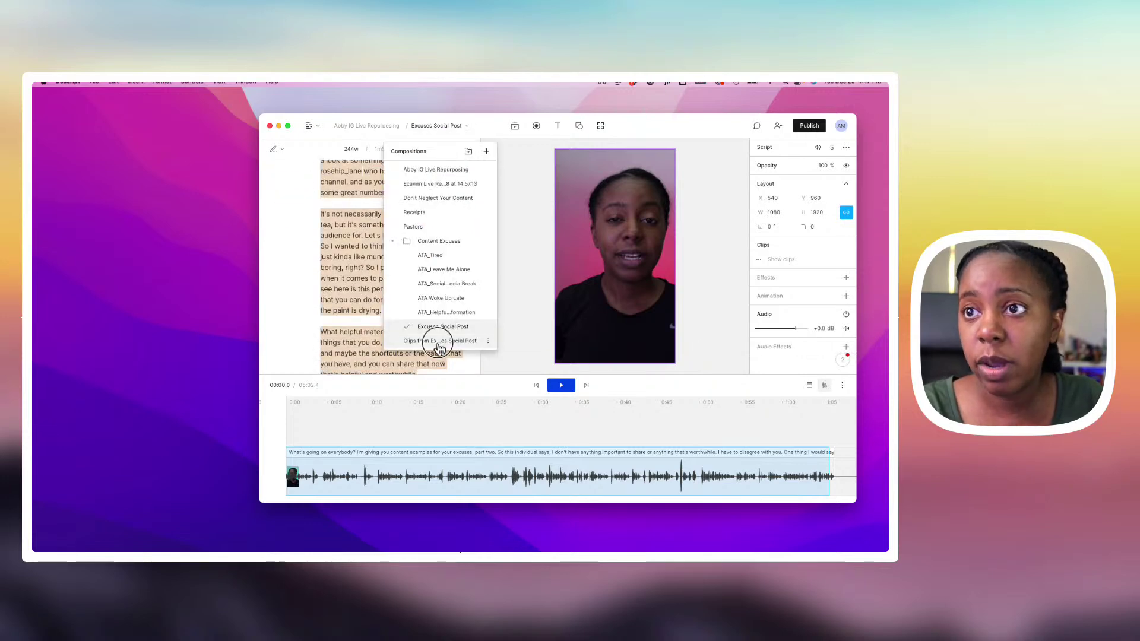
pyautogui.click(440, 343)
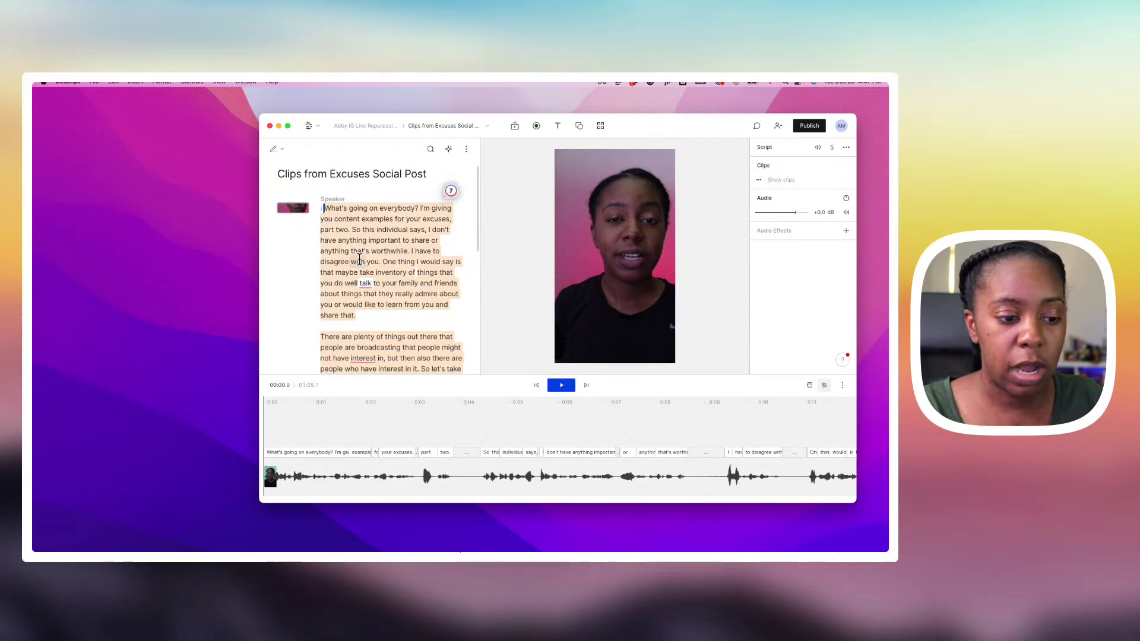
pyautogui.scroll(-10, 365, 267)
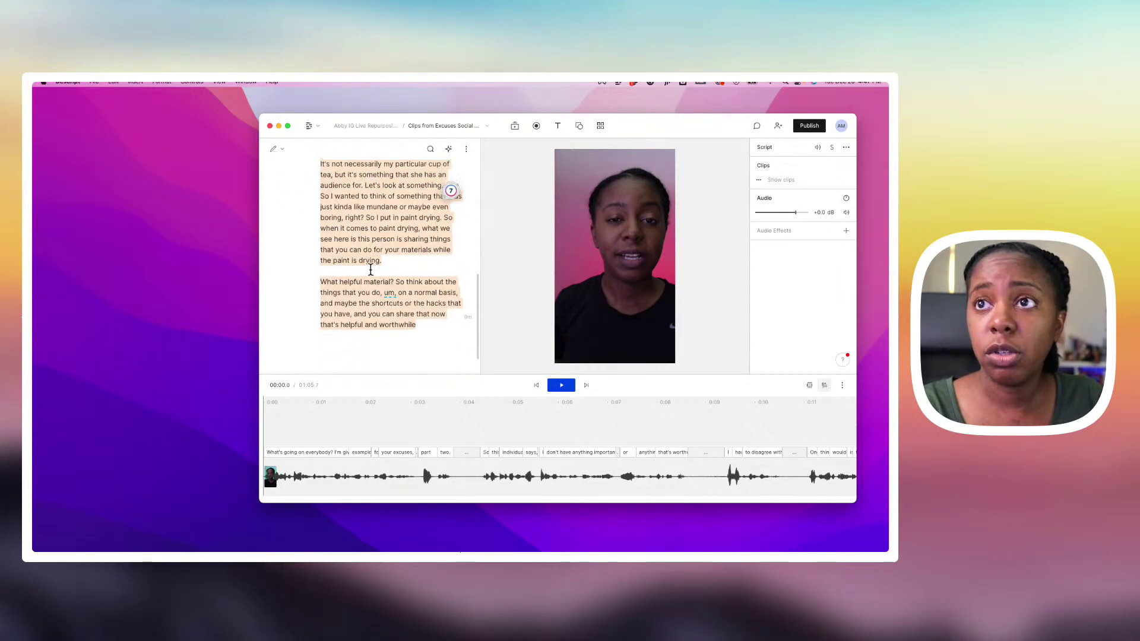
pyautogui.scroll(10, 370, 270)
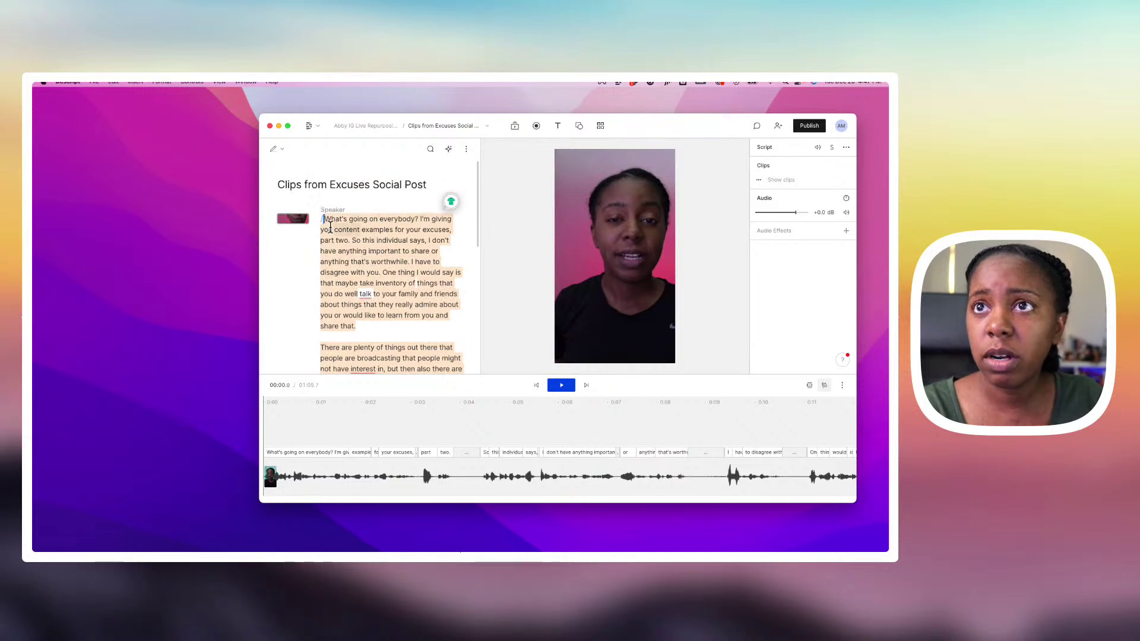
# Step: Play the first few seconds of the clip and look through the rest of its script
pyautogui.press('space')
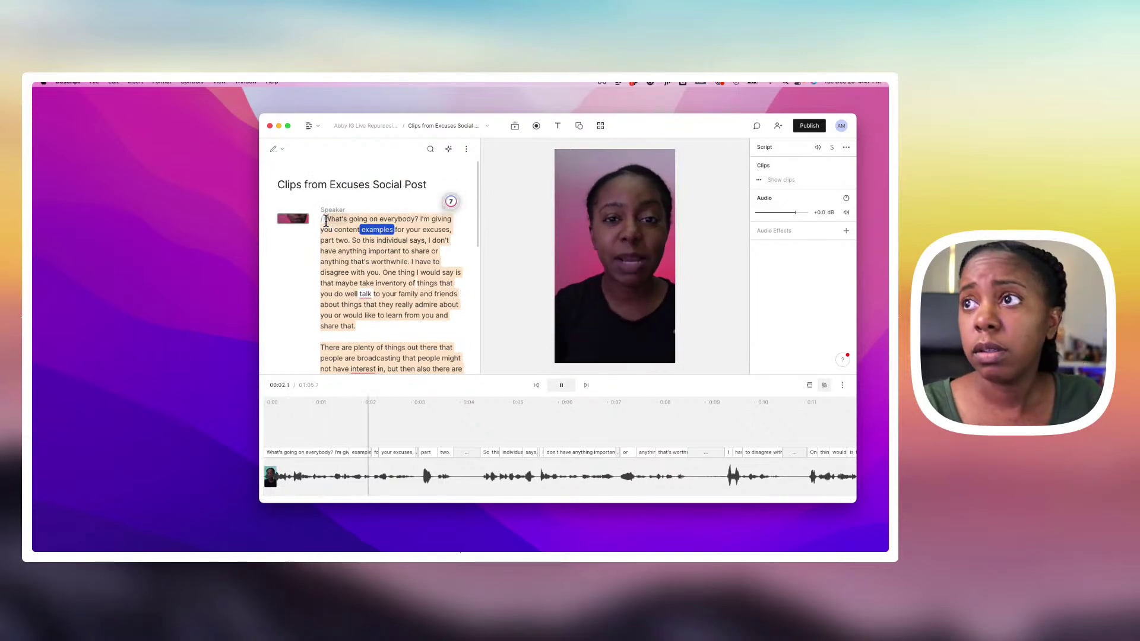
pyautogui.press('space')
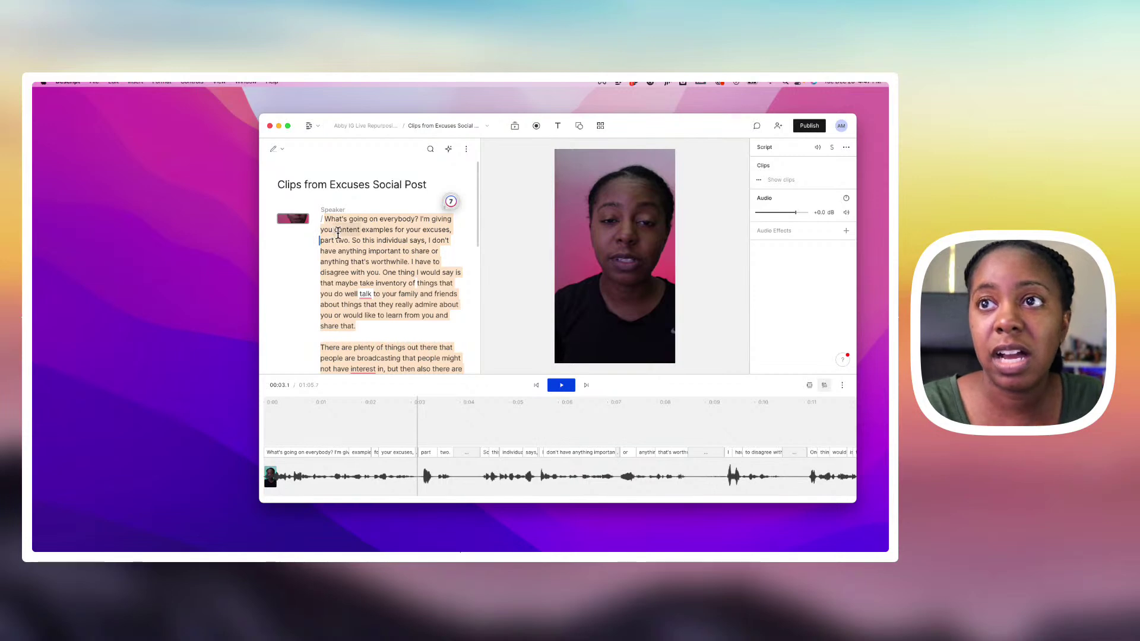
pyautogui.scroll(-1, 392, 285)
pyautogui.scroll(-10, 389, 315)
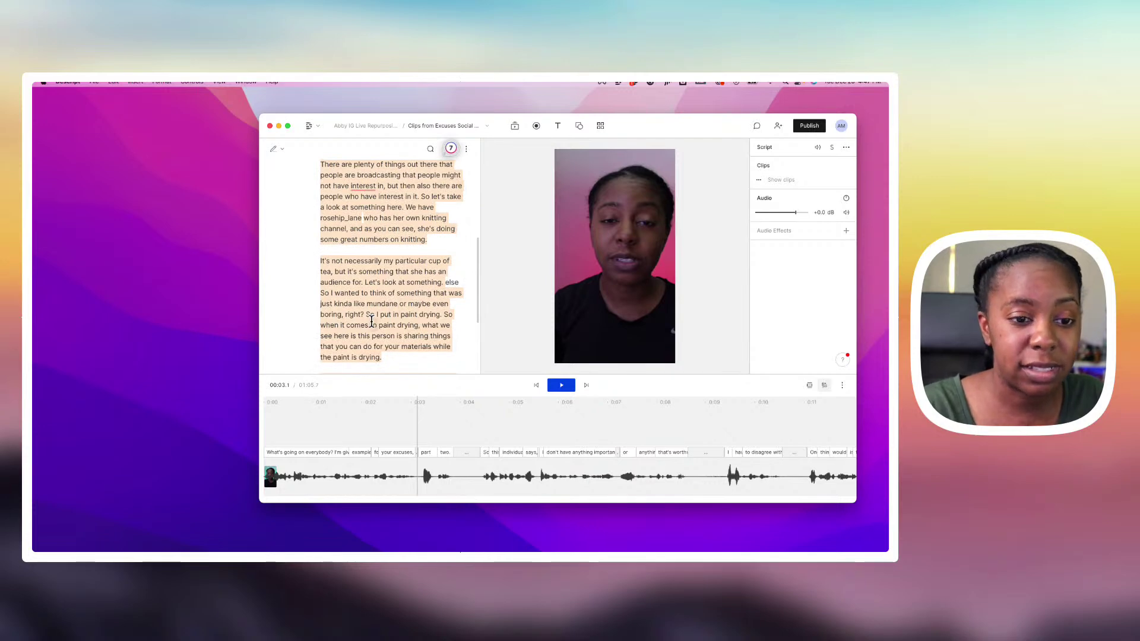
pyautogui.scroll(15, 371, 321)
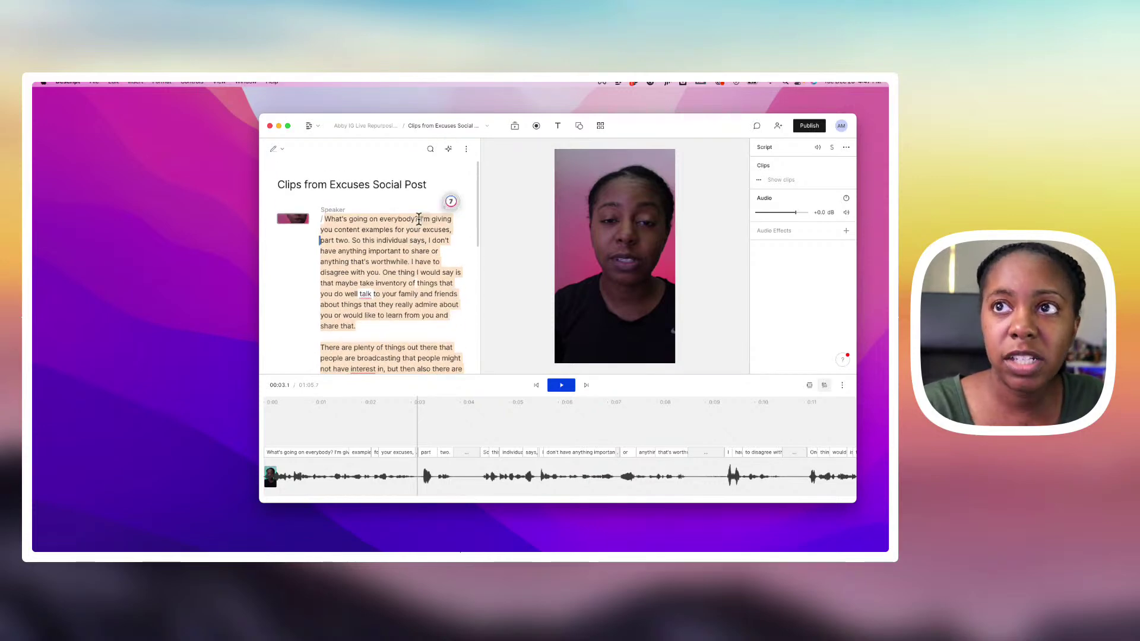
# Step: Delete the opening phrase "What's going on everybody?" from the script of the new composition
pyautogui.click(419, 220)
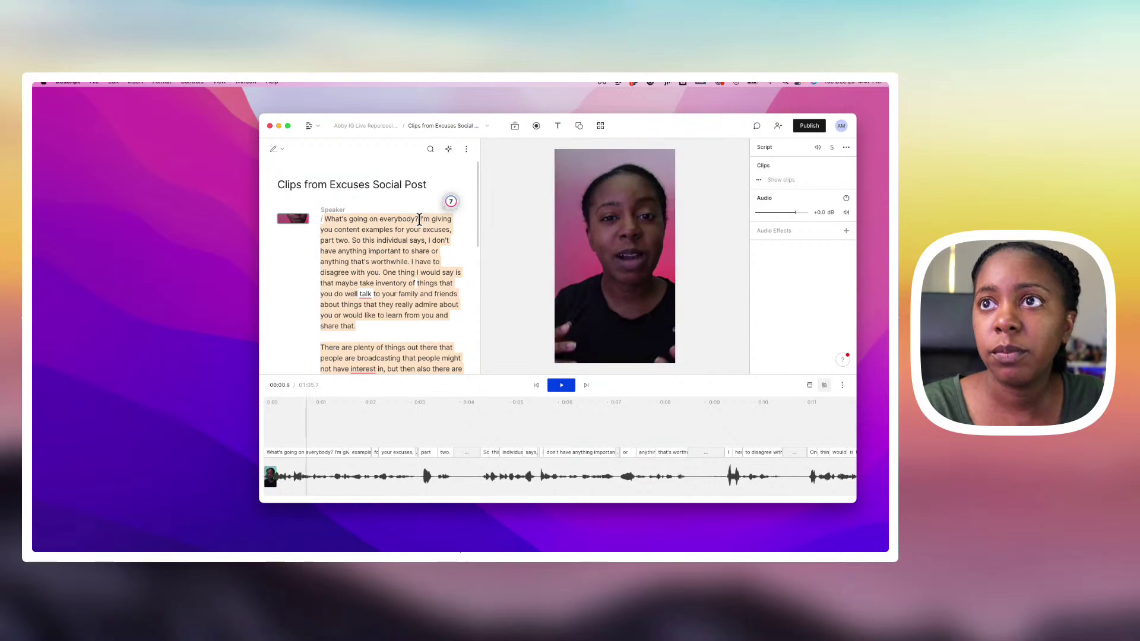
pyautogui.click(303, 469)
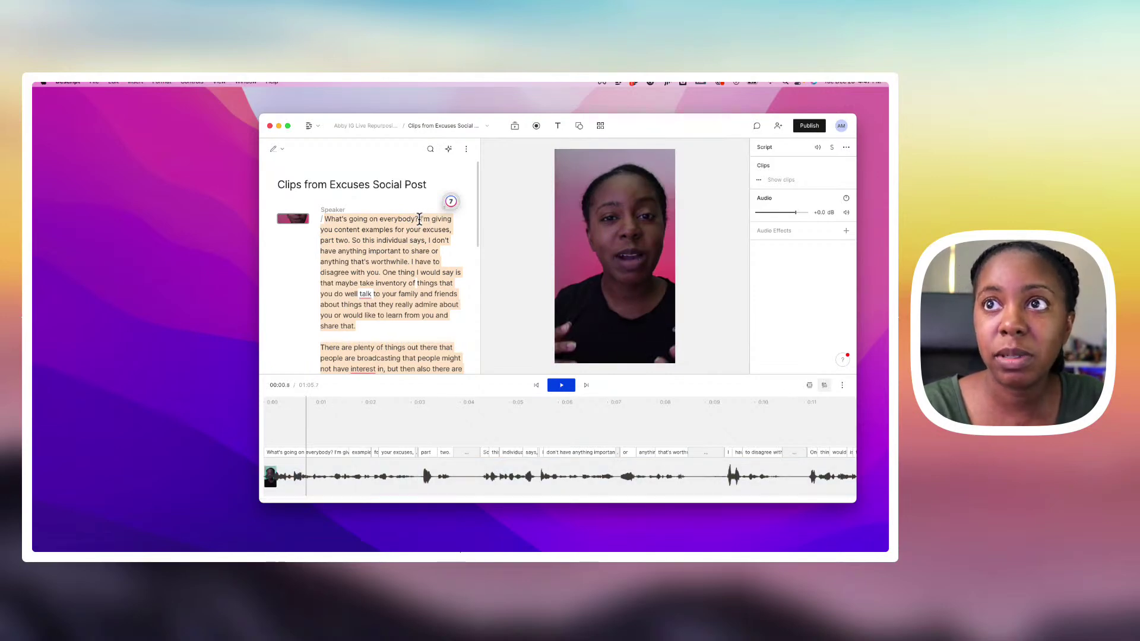
pyautogui.moveTo(419, 220); pyautogui.dragTo(326, 222)
pyautogui.press('BackSpace')
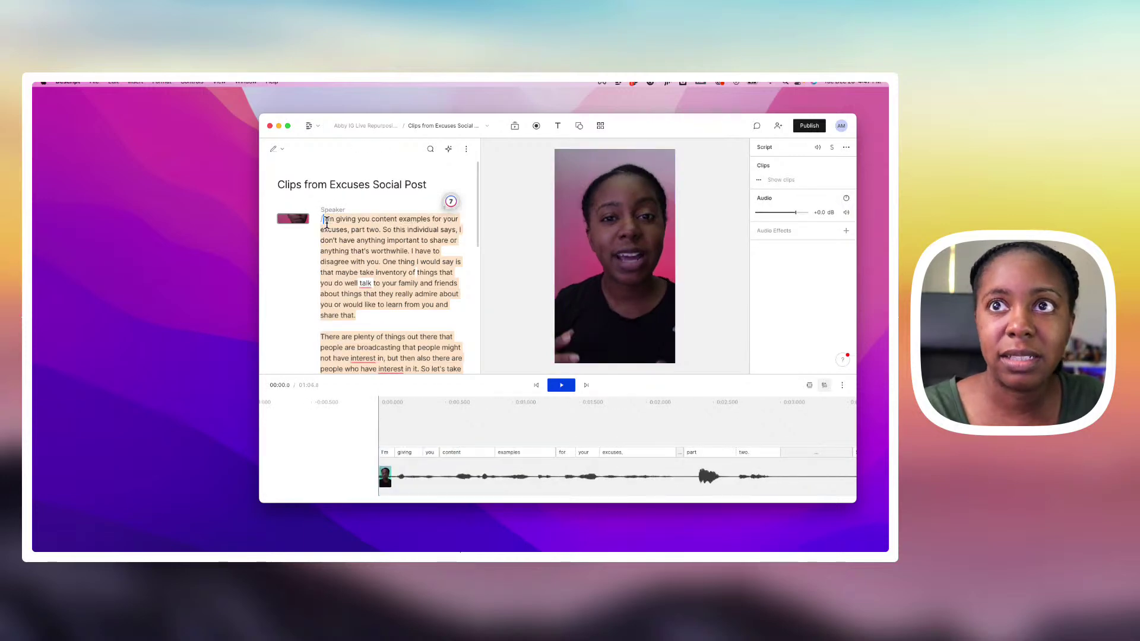
# Step: Play the clip's new opening from "I'm giving you content examples" and look over the start of the script
pyautogui.press('space')
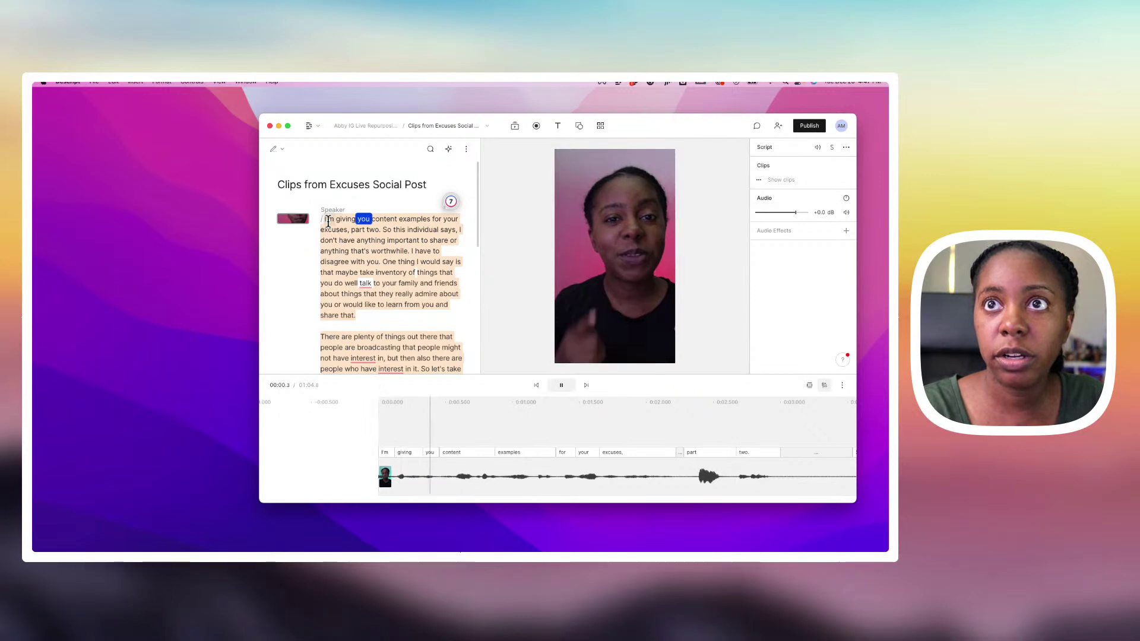
pyautogui.press('space')
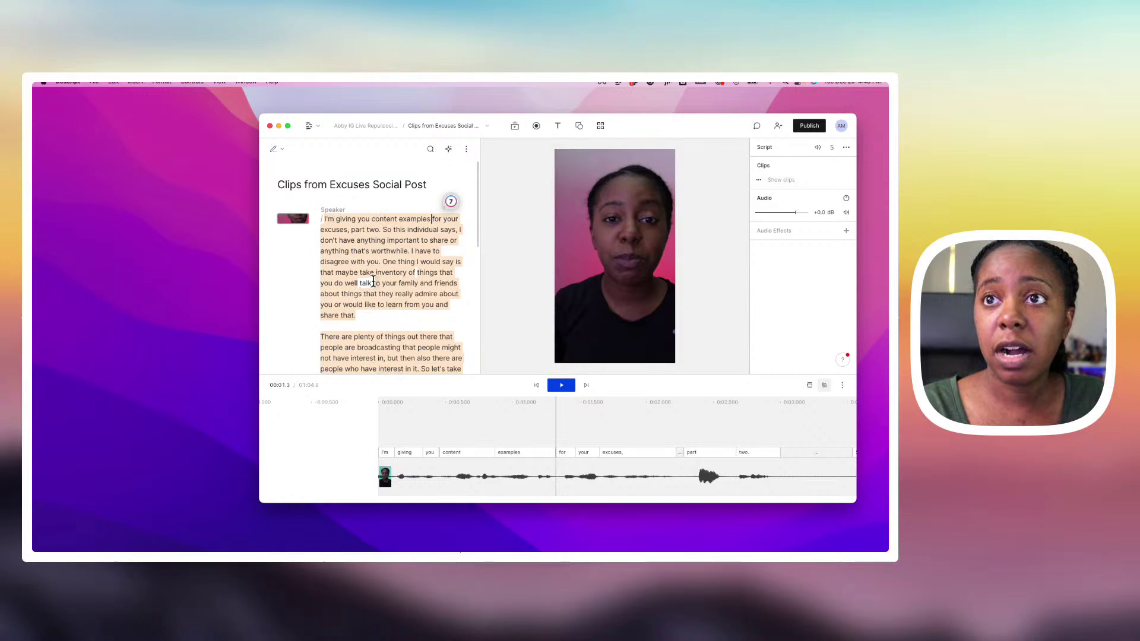
pyautogui.scroll(-1, 374, 281)
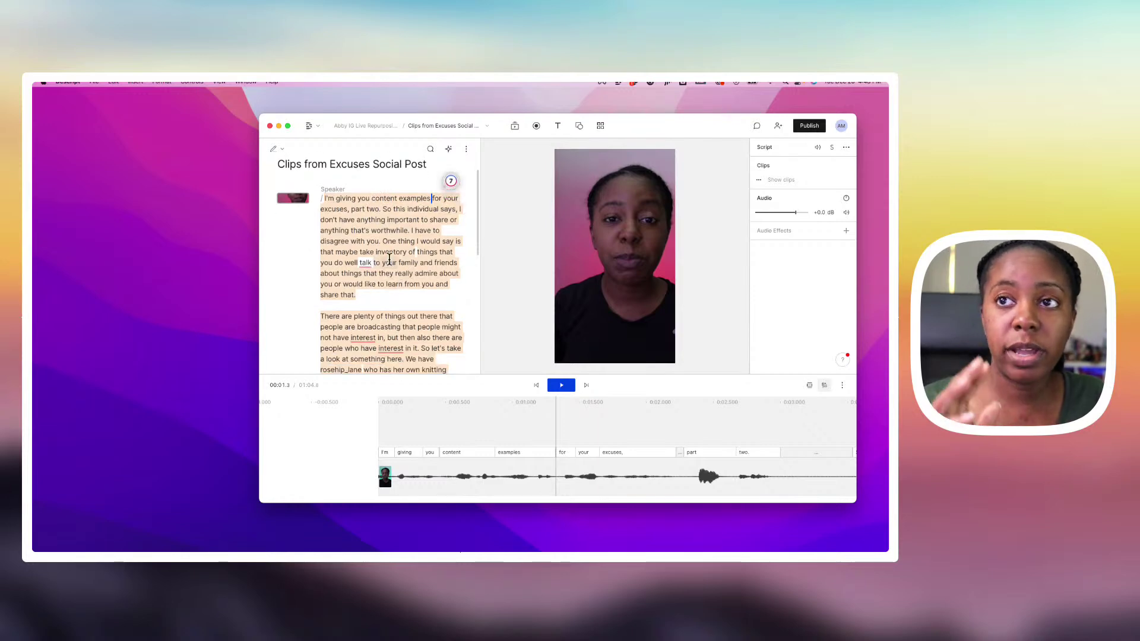
pyautogui.scroll(-1, 389, 260)
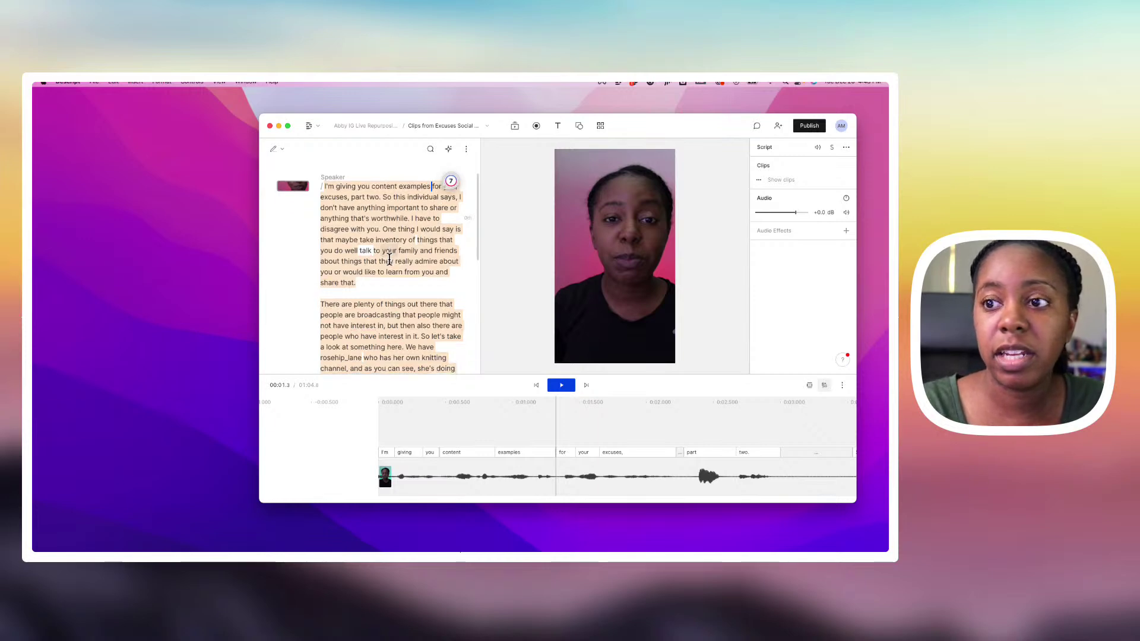
# Step: Try to close the pause between "part two." and "So this individual says" on the timeline, and undo it
pyautogui.hscroll(5, 617, 471)
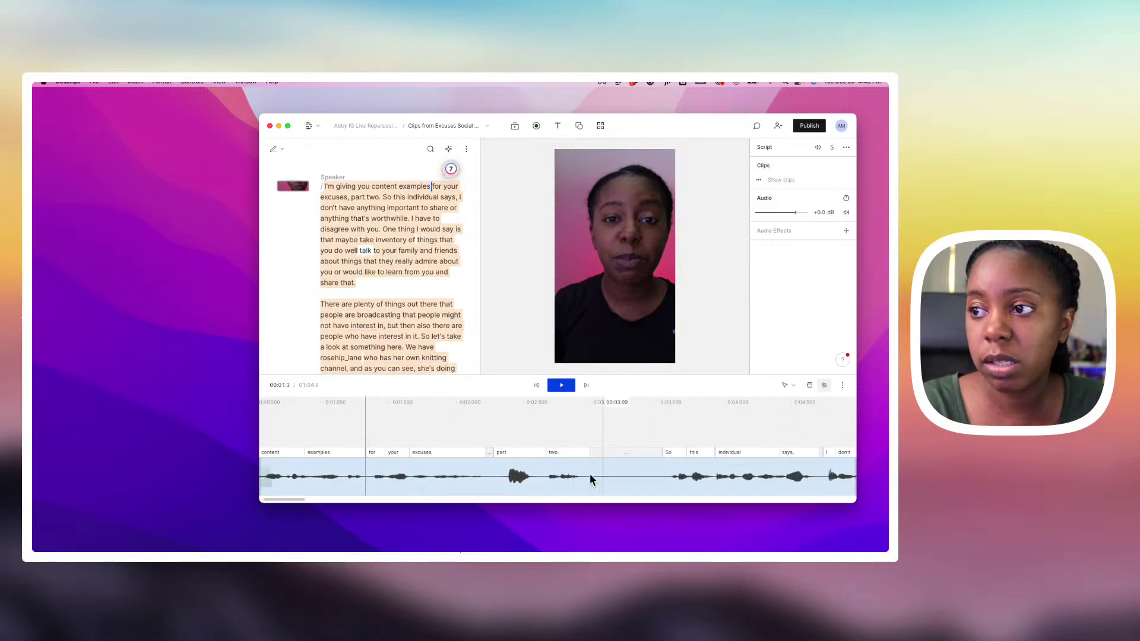
pyautogui.hscroll(2, 582, 470)
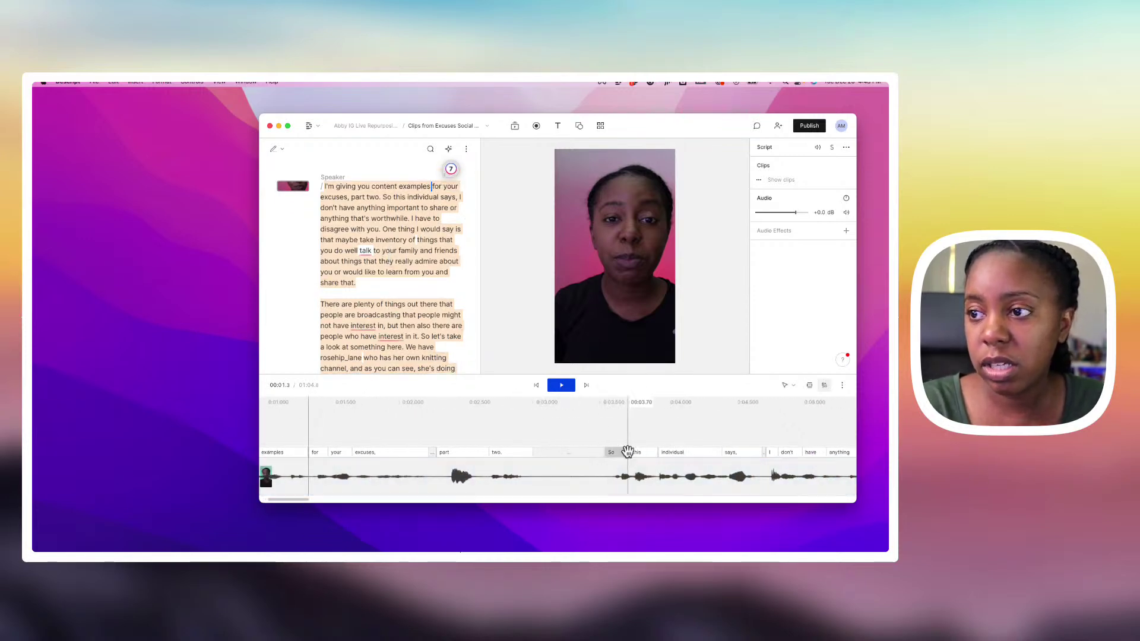
pyautogui.moveTo(614, 455); pyautogui.dragTo(539, 460)
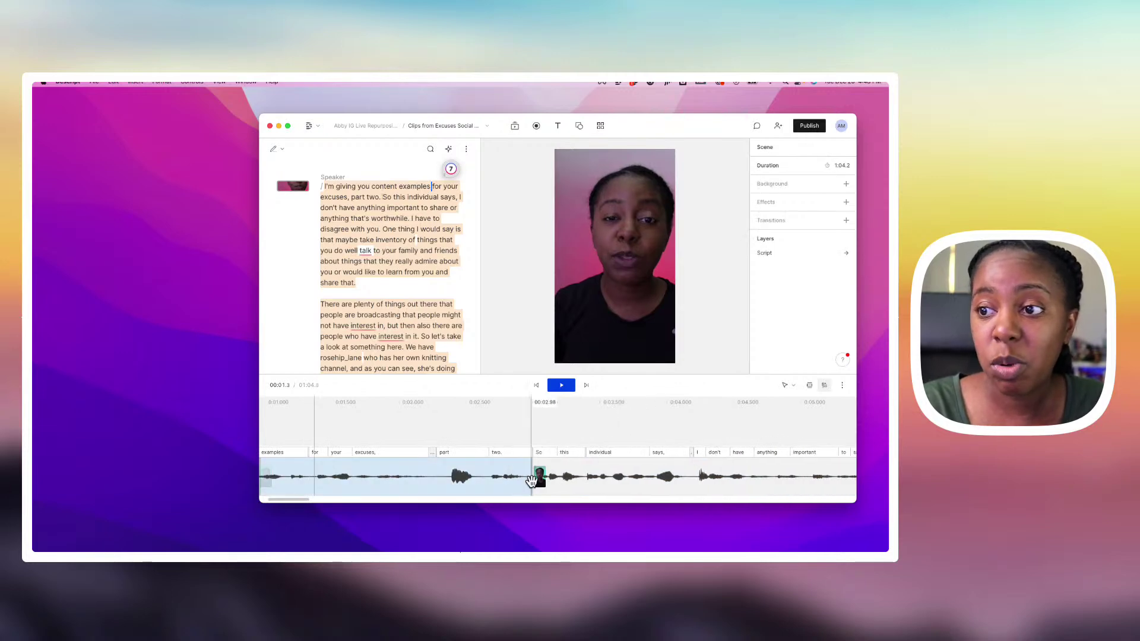
pyautogui.press('super+z')
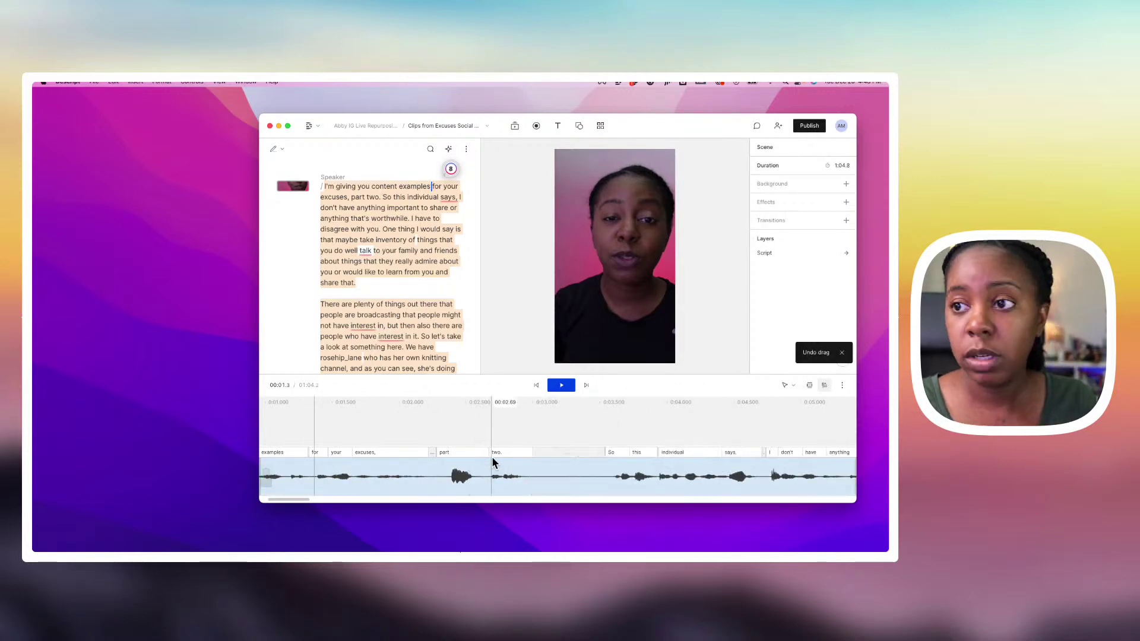
# Step: Play the passage from "part two." through the pause and set the playhead back just before "part"
pyautogui.click(428, 431)
pyautogui.press('space')
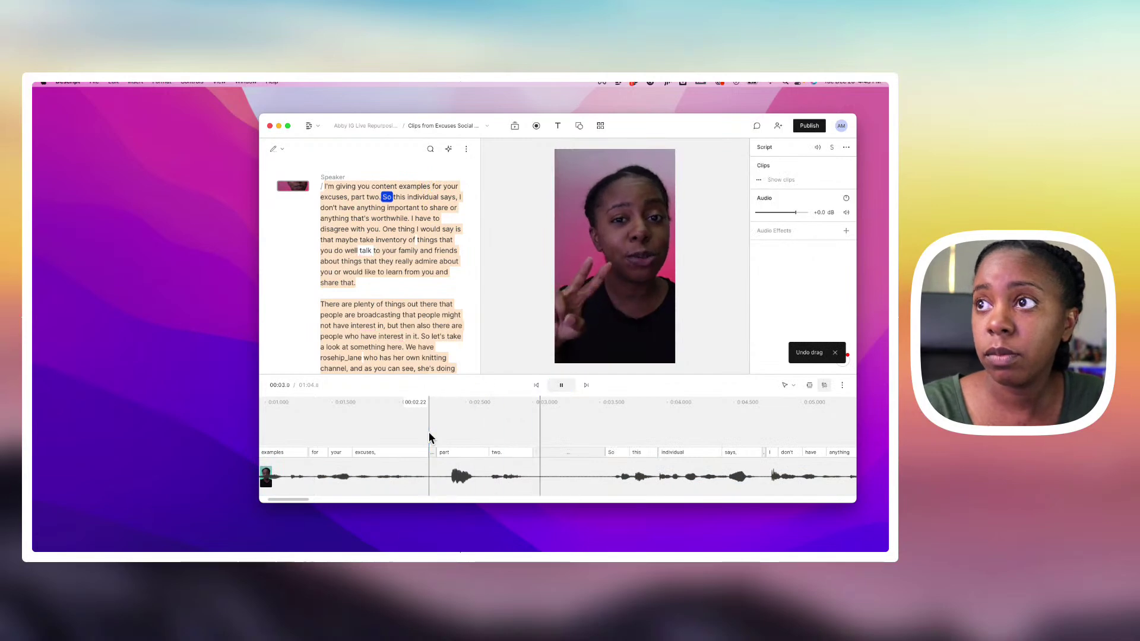
pyautogui.press('space')
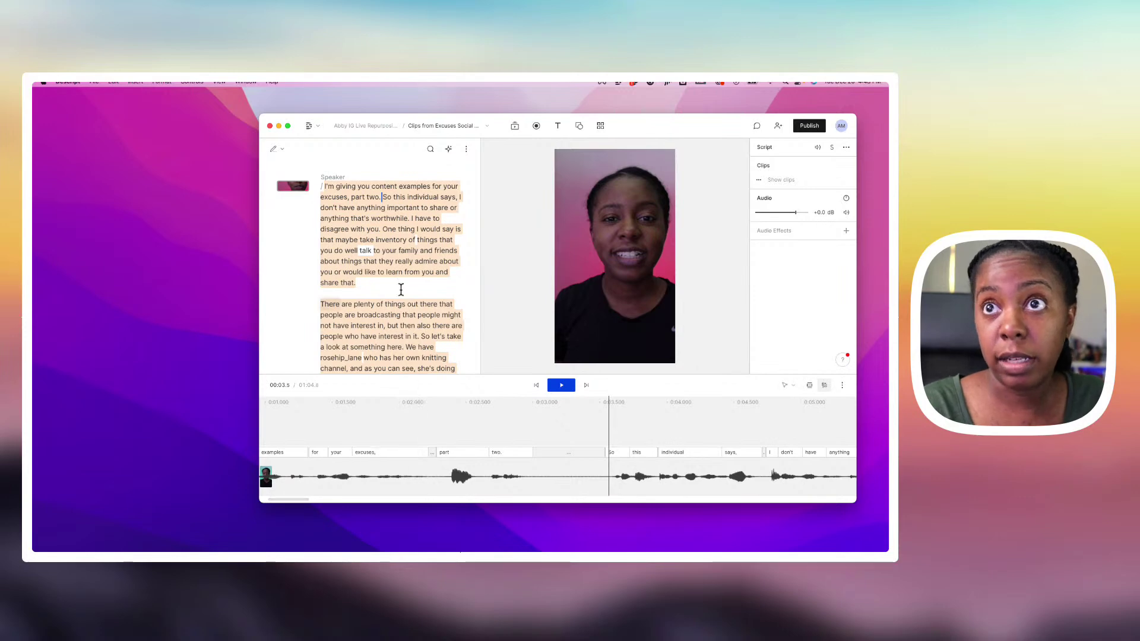
pyautogui.click(441, 435)
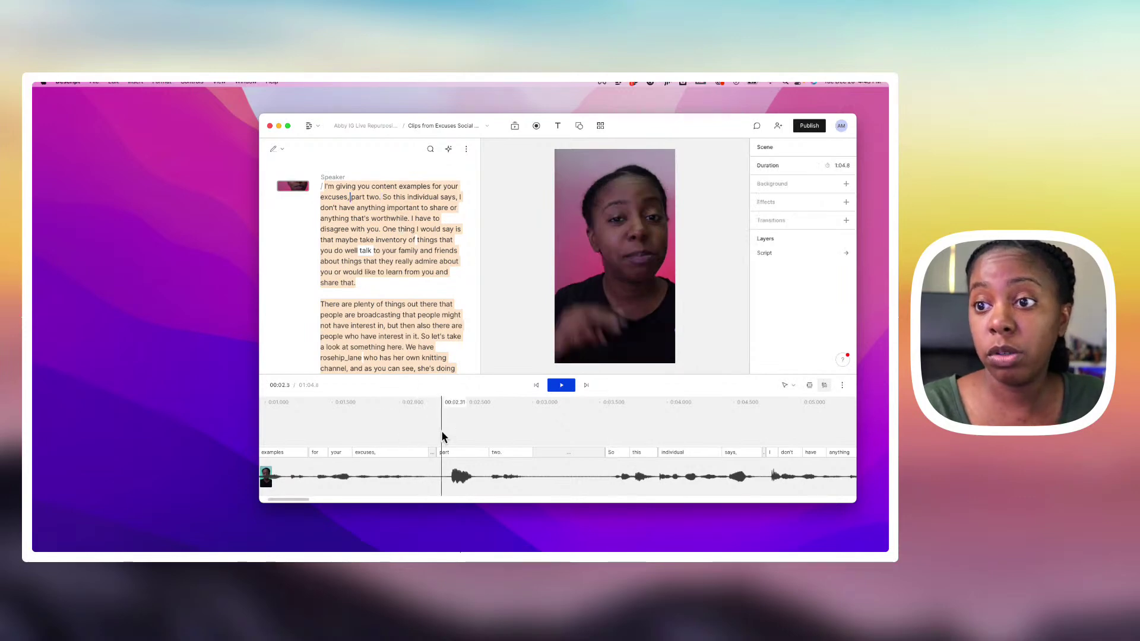
pyautogui.click(436, 440)
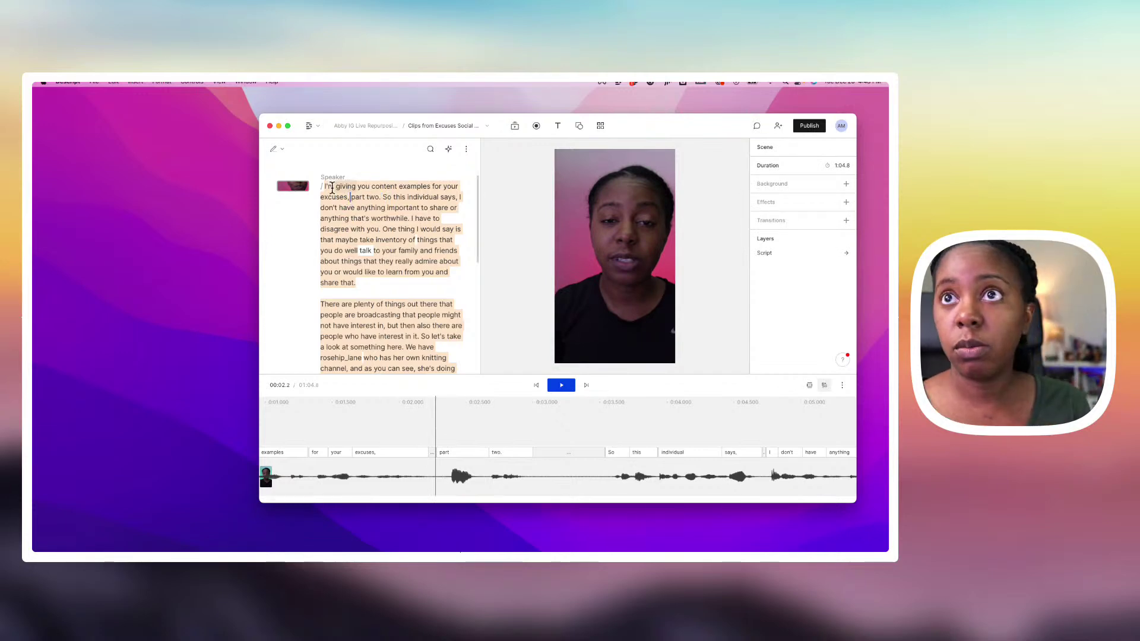
# Step: Restore the opening phrase "What's going on everybody?" and delete "part two." from the script
pyautogui.press('cmd+z')
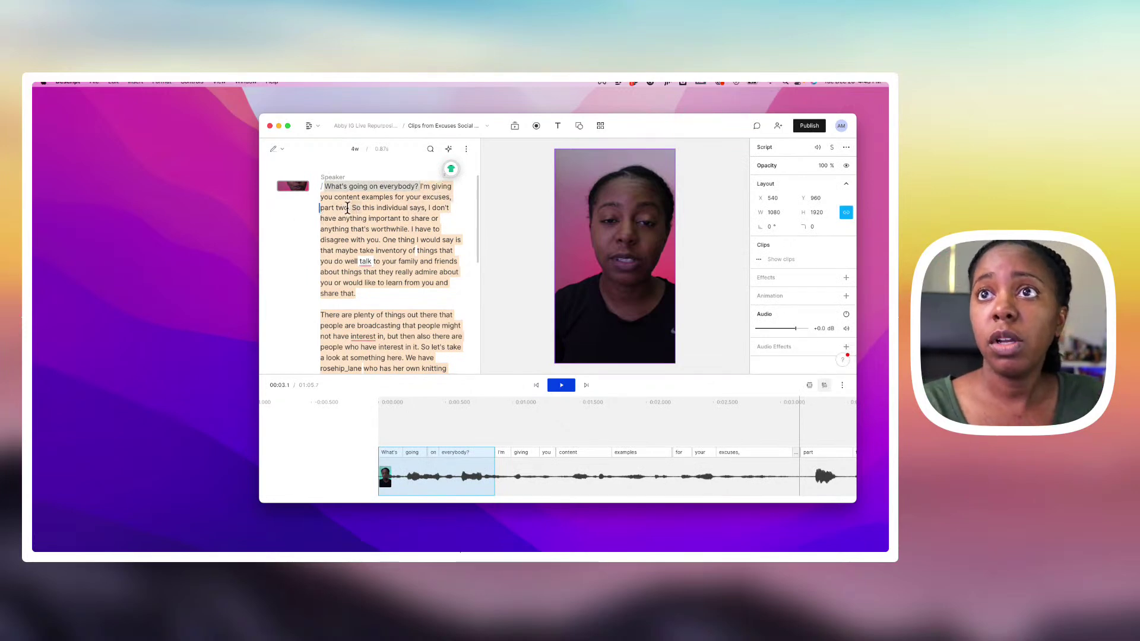
pyautogui.moveTo(351, 208); pyautogui.dragTo(320, 208)
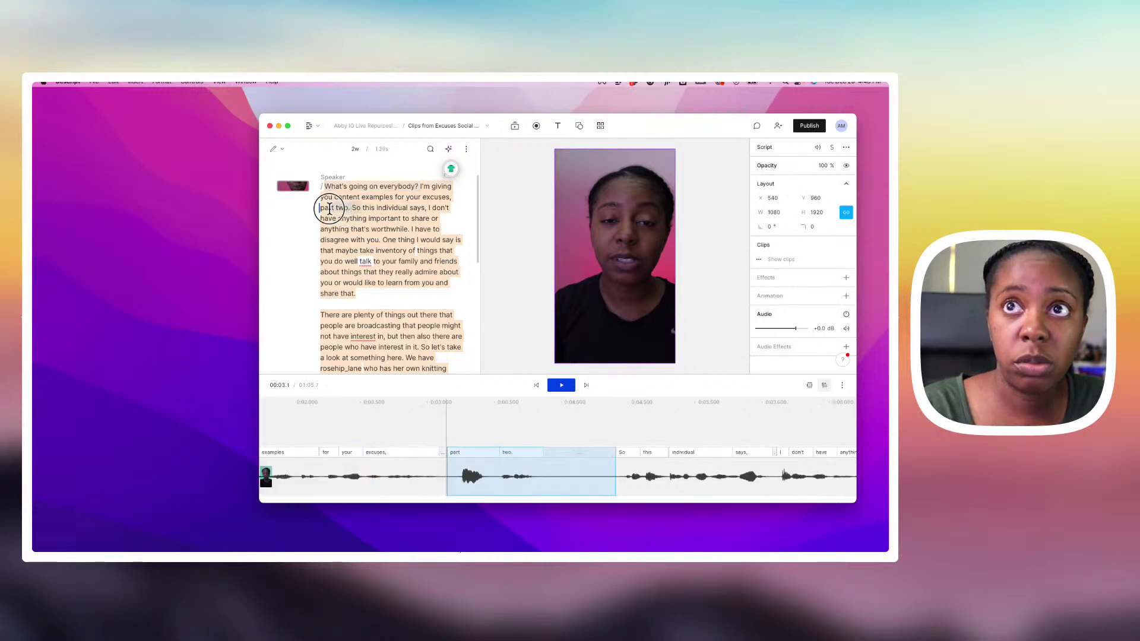
pyautogui.press('BackSpace')
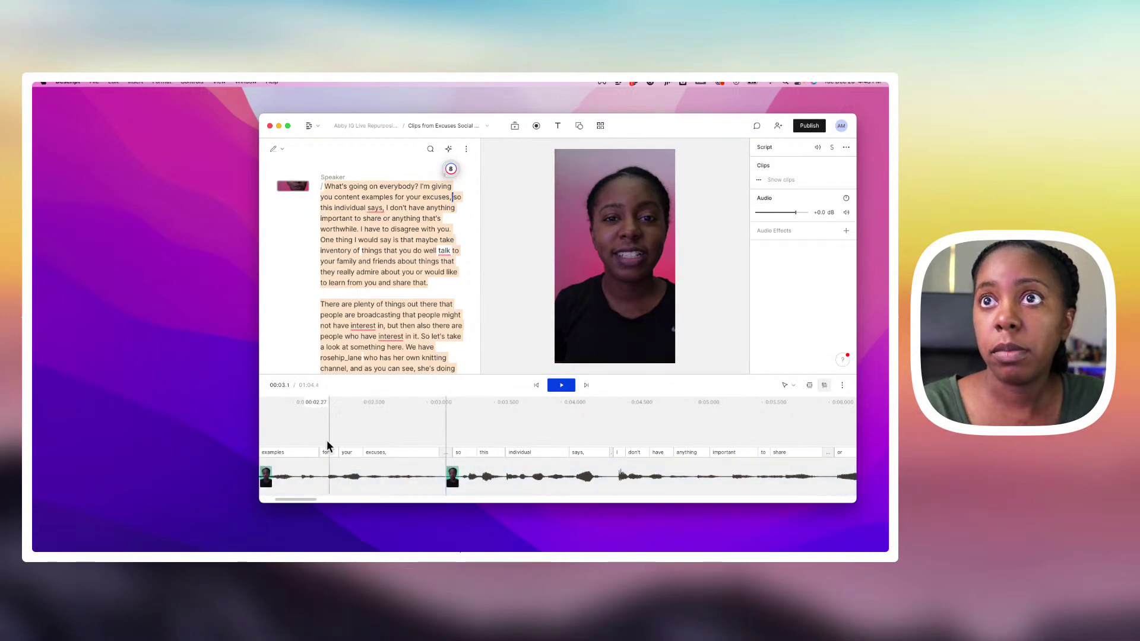
# Step: Close the short gap between "excuses," and "so" on the timeline, playing the cut before and after
pyautogui.press('space')
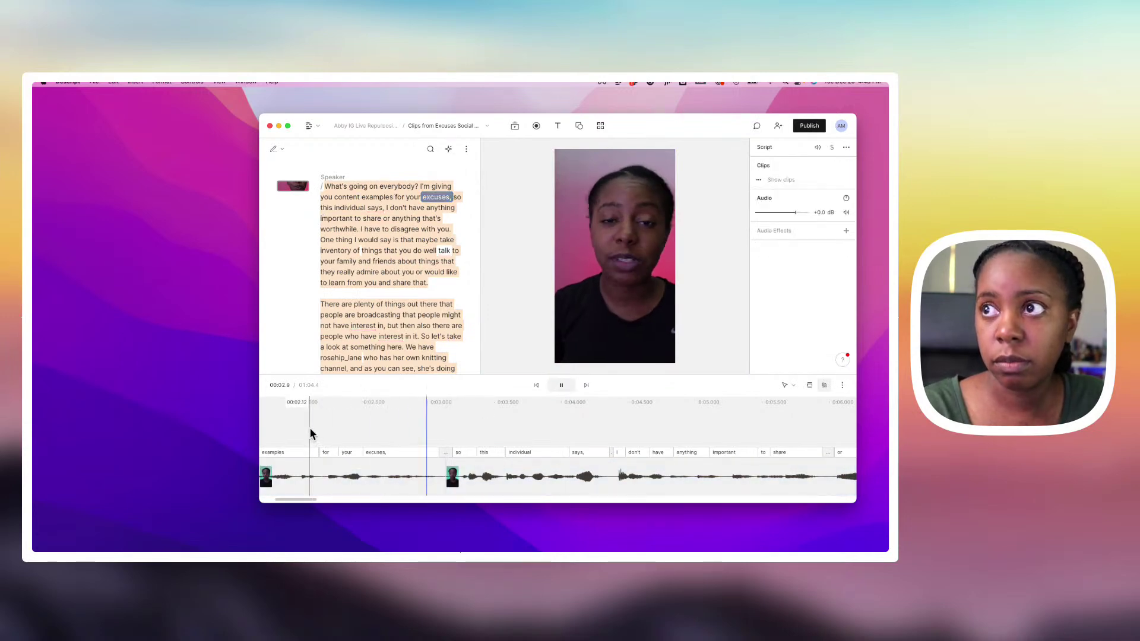
pyautogui.press('space')
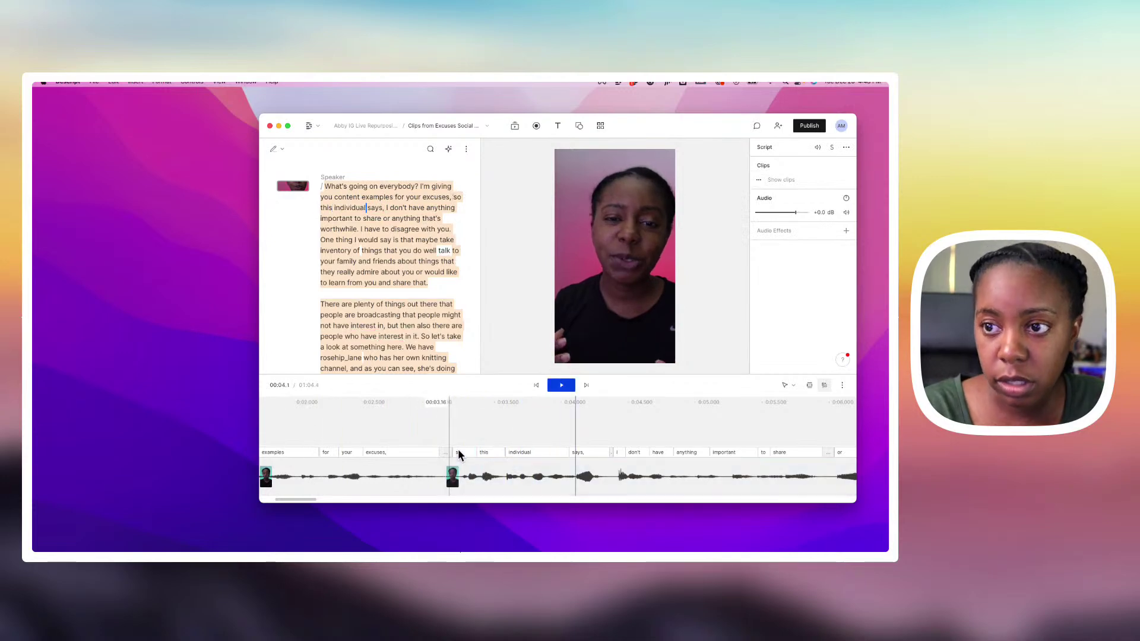
pyautogui.moveTo(454, 450); pyautogui.dragTo(444, 456)
pyautogui.click(350, 445)
pyautogui.press('space')
pyautogui.press('space')
pyautogui.hscroll(2, 462, 449)
pyautogui.hscroll(1, 462, 448)
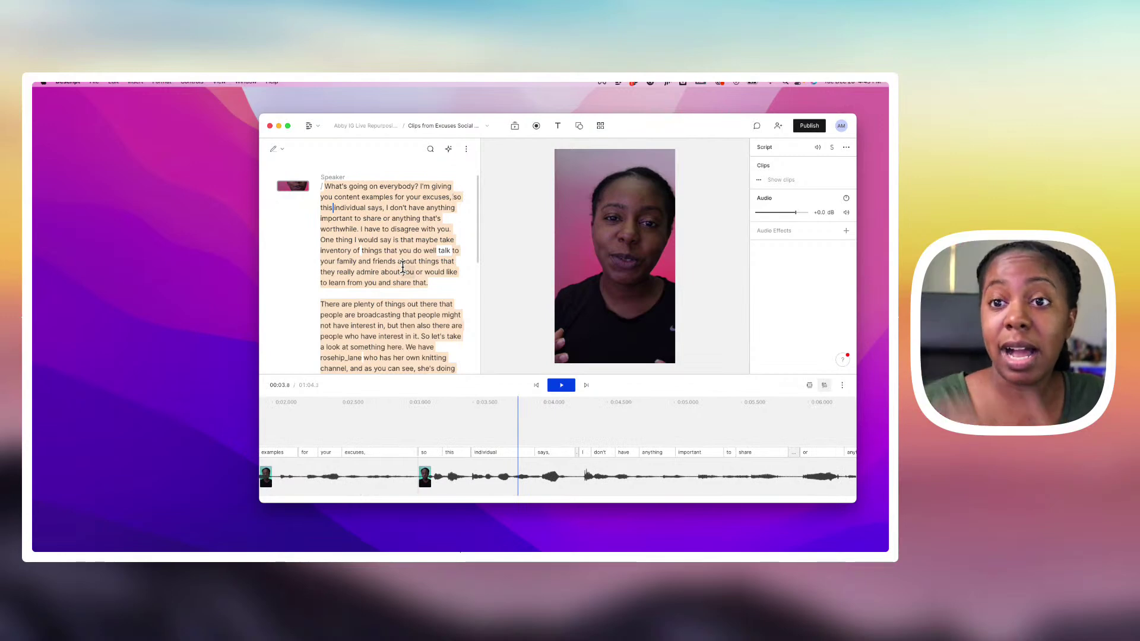
# Step: Review the rest of the script and timeline to the end of the clip, and return the playhead to the start
pyautogui.click(451, 475)
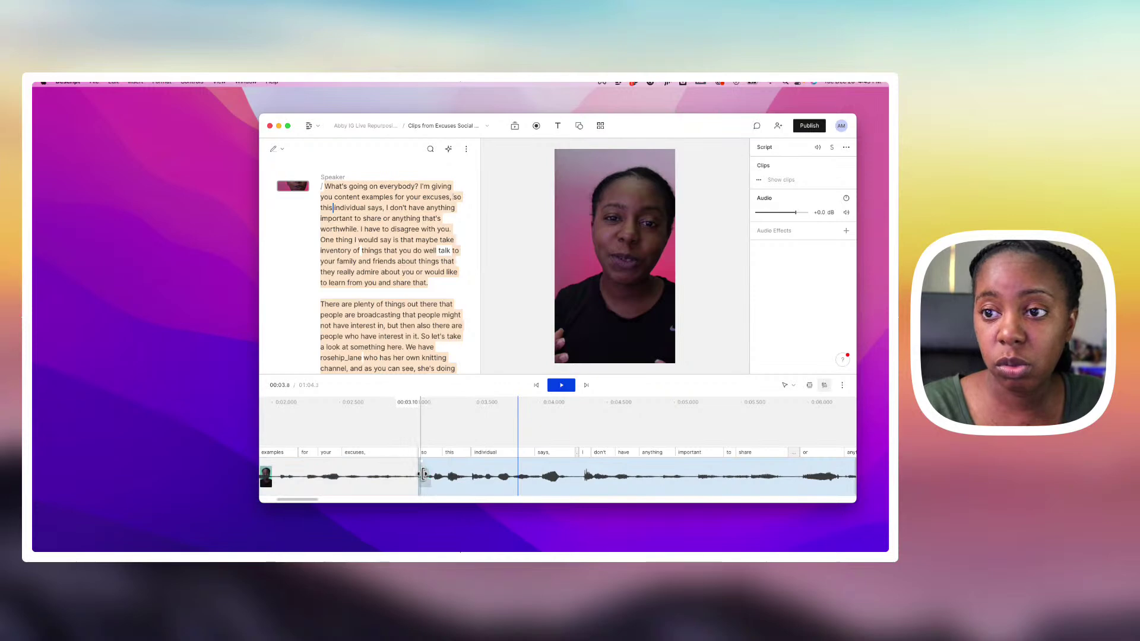
pyautogui.click(396, 304)
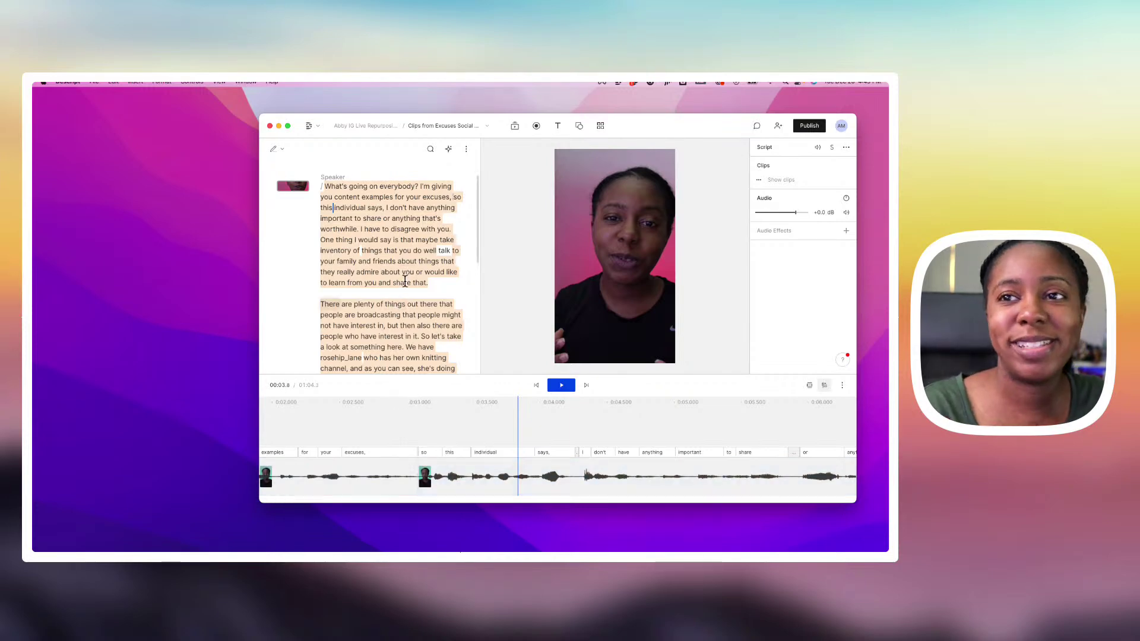
pyautogui.scroll(-10, 391, 306)
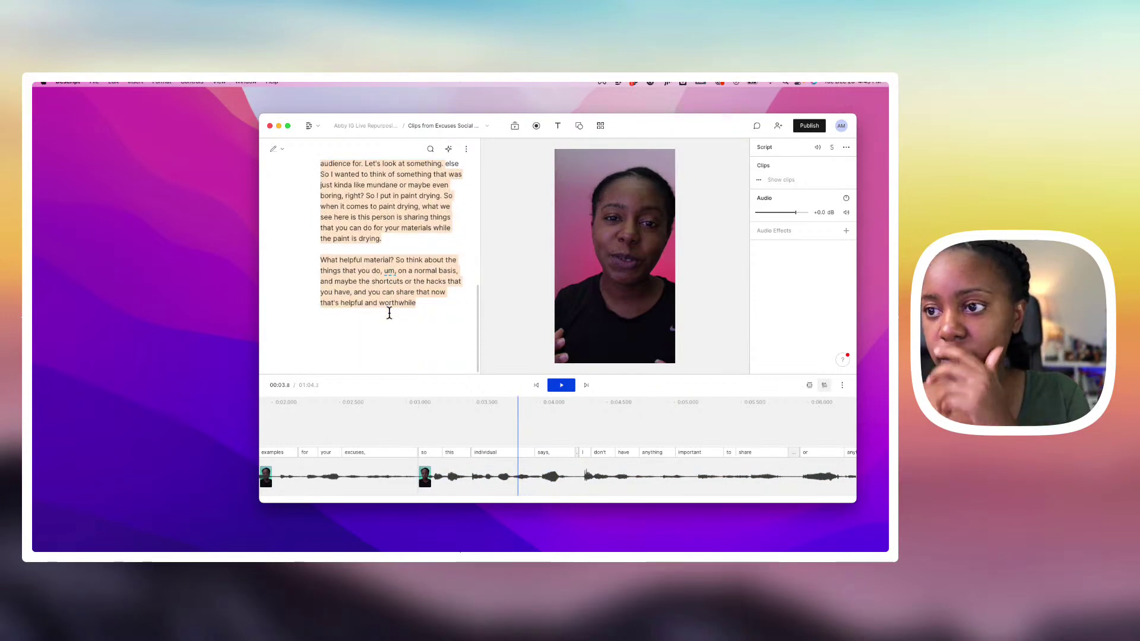
pyautogui.hscroll(15, 494, 451)
pyautogui.hscroll(15, 493, 451)
pyautogui.hscroll(15, 490, 451)
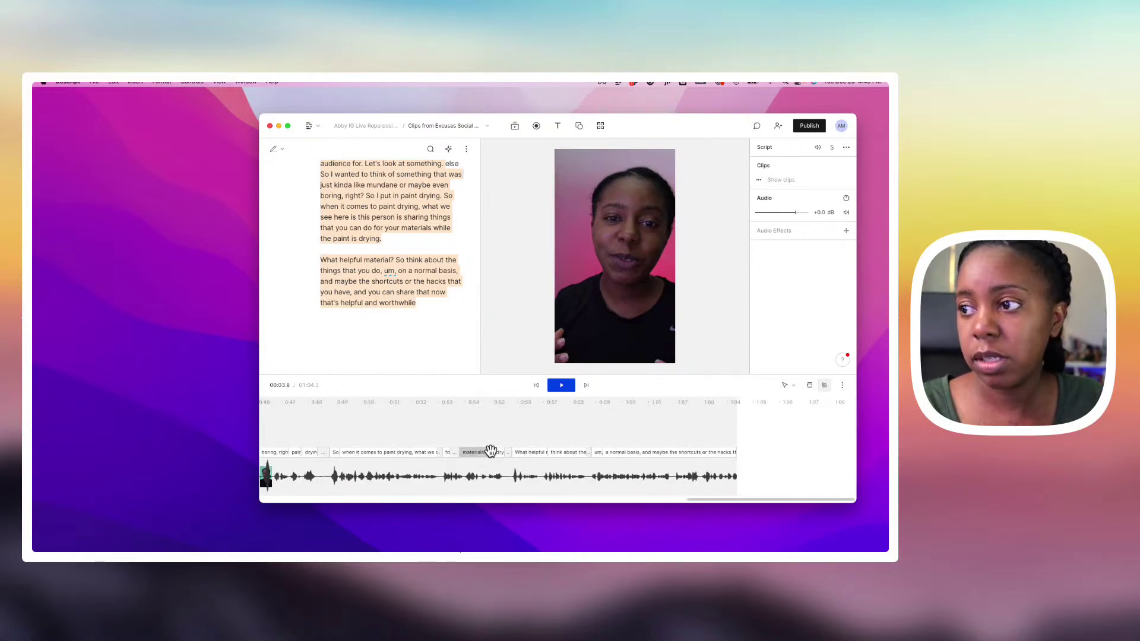
pyautogui.hscroll(-15, 525, 443)
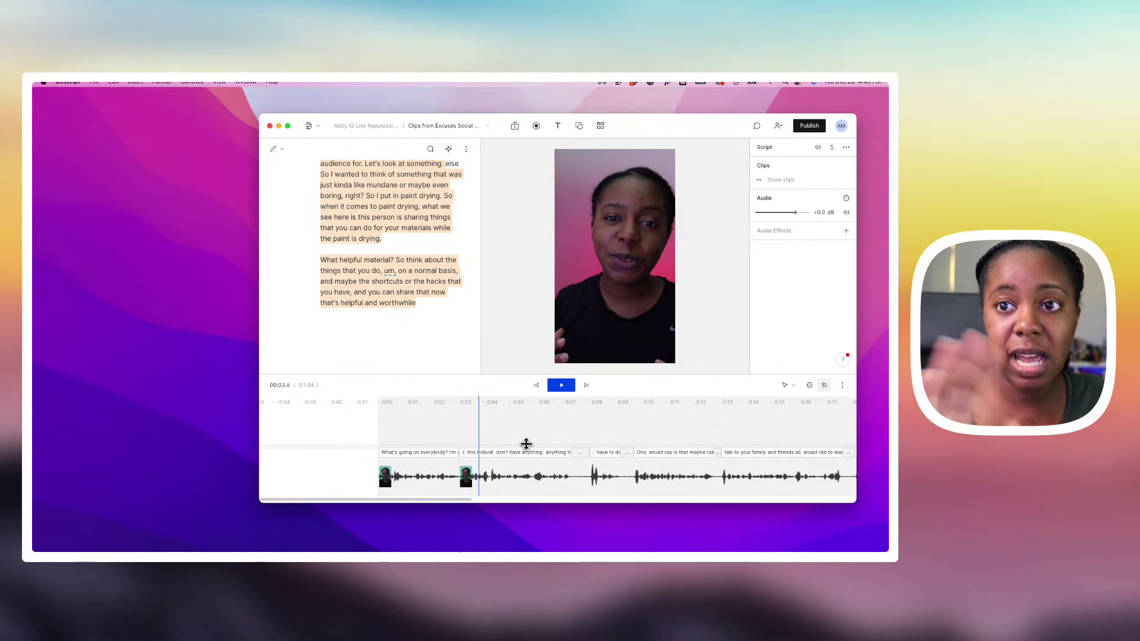
pyautogui.click(379, 413)
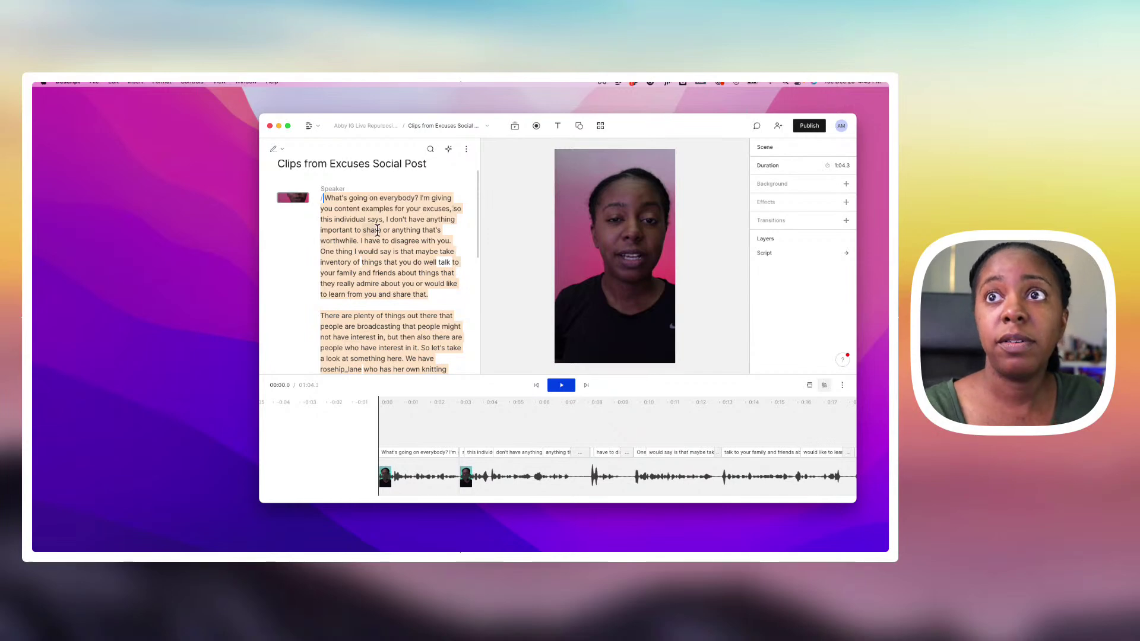
pyautogui.scroll(-10, 370, 228)
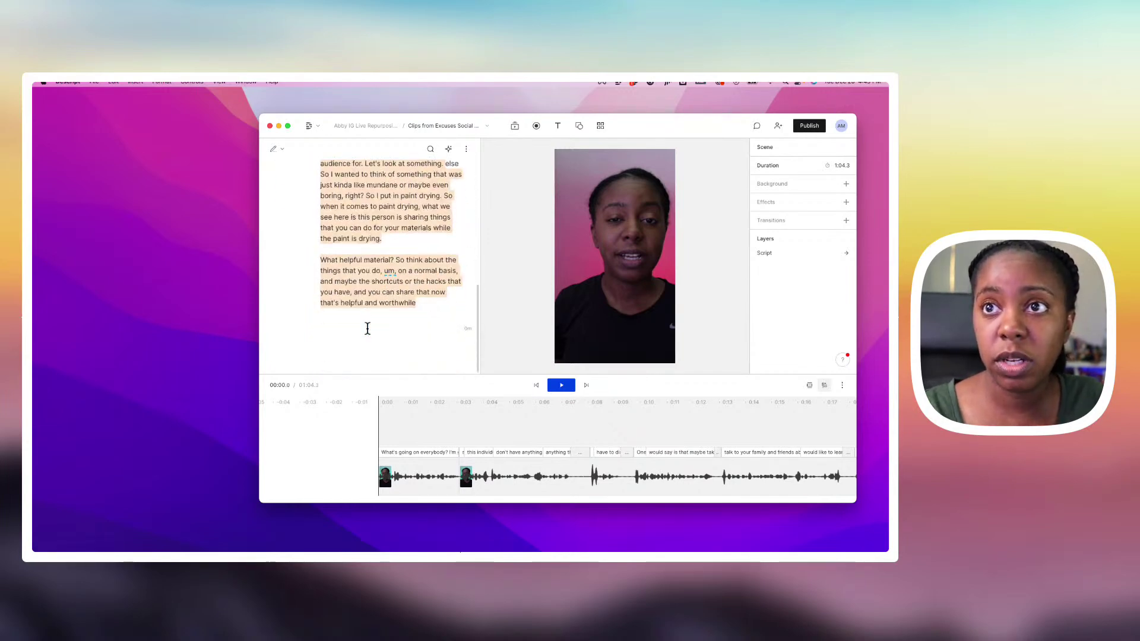
pyautogui.scroll(10, 371, 244)
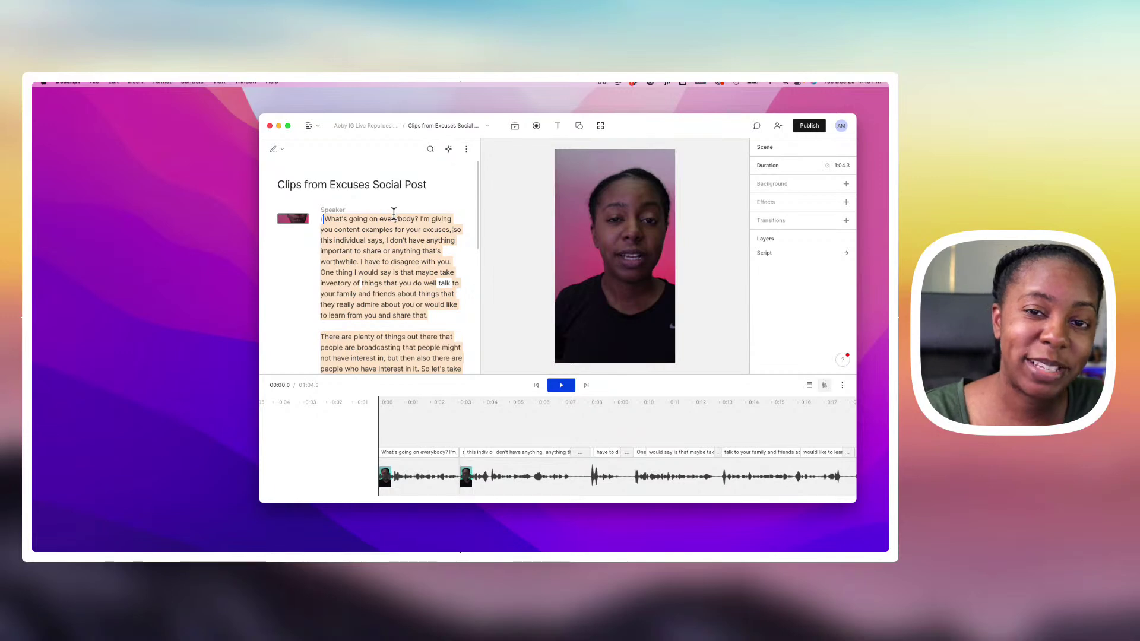
# Step: Add captions to the composition and check how they appear at the line "I have to disagree with you."
pyautogui.click(559, 130)
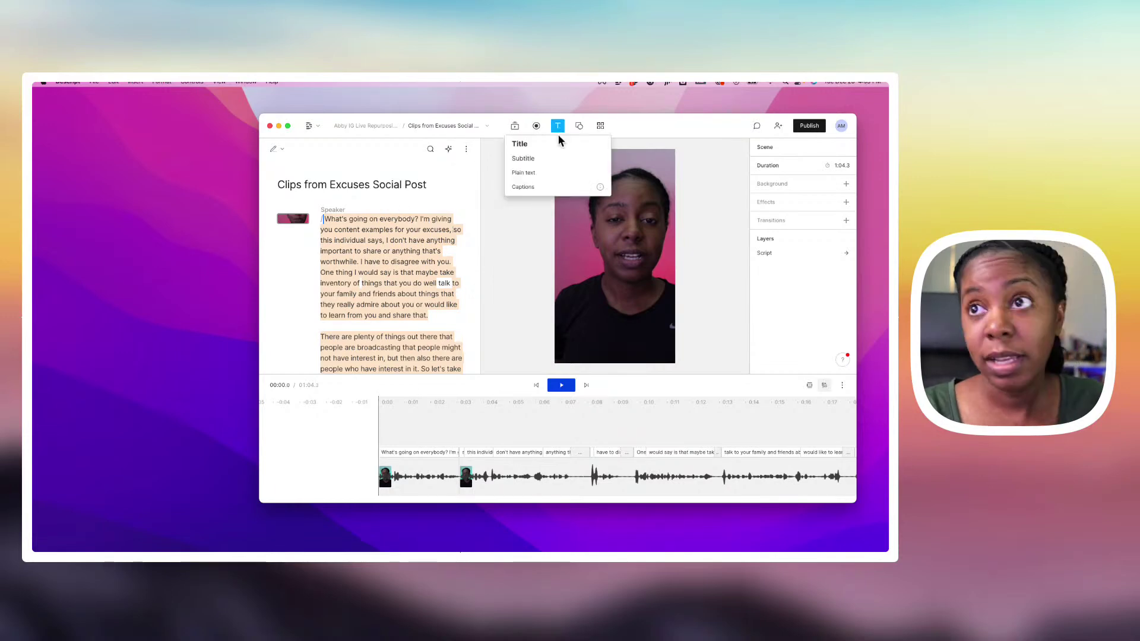
pyautogui.click(542, 187)
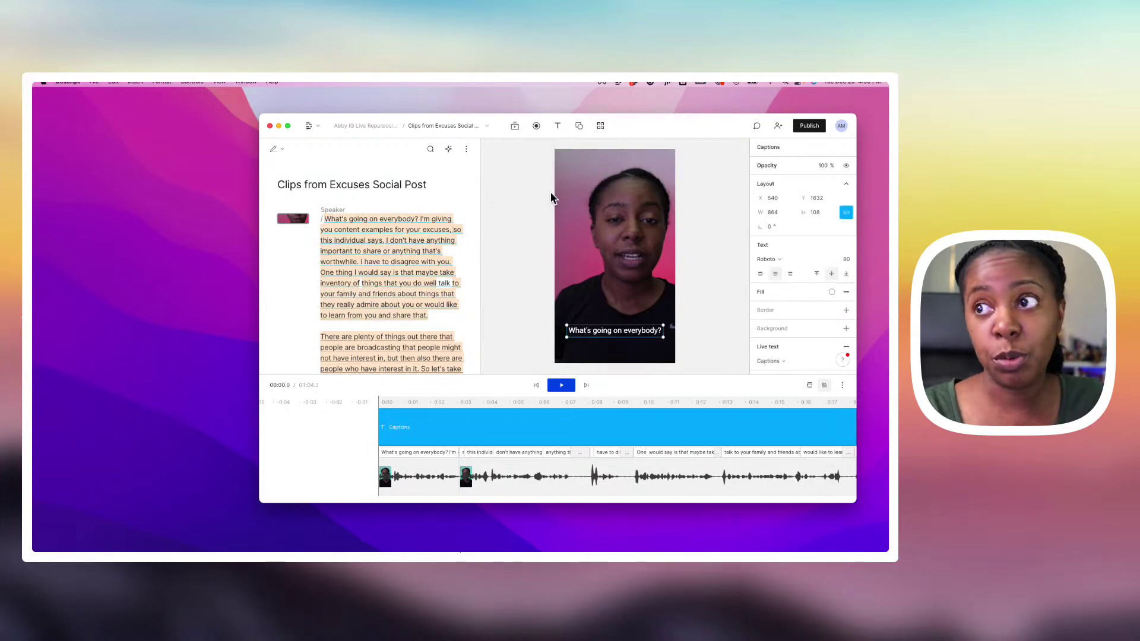
pyautogui.click(621, 431)
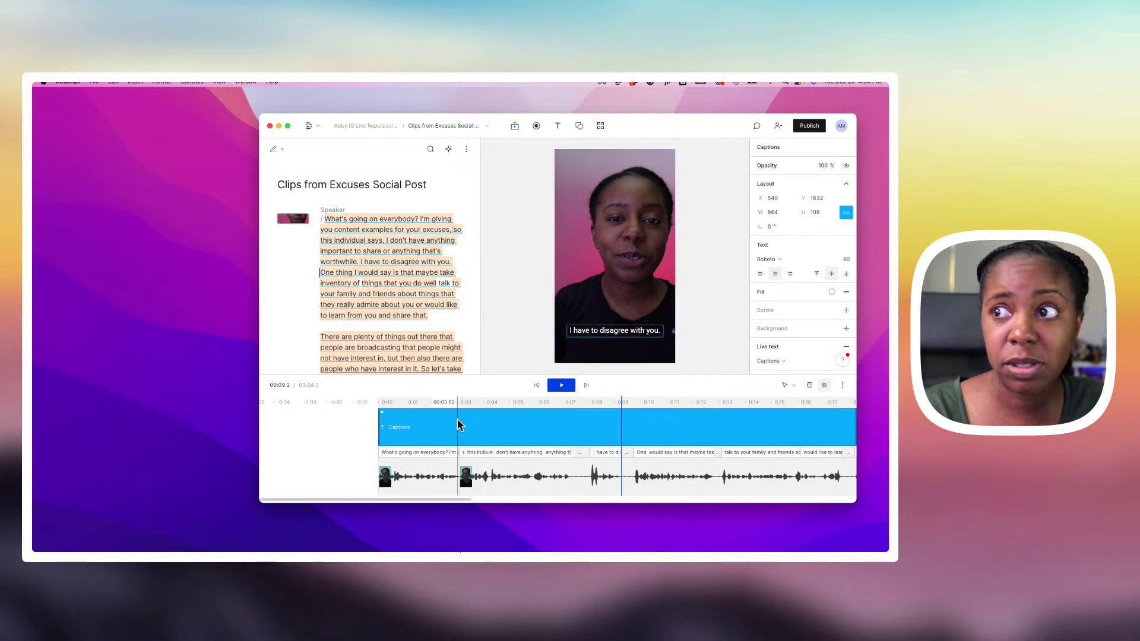
pyautogui.hscroll(5, 461, 423)
pyautogui.scroll(-2, 480, 436)
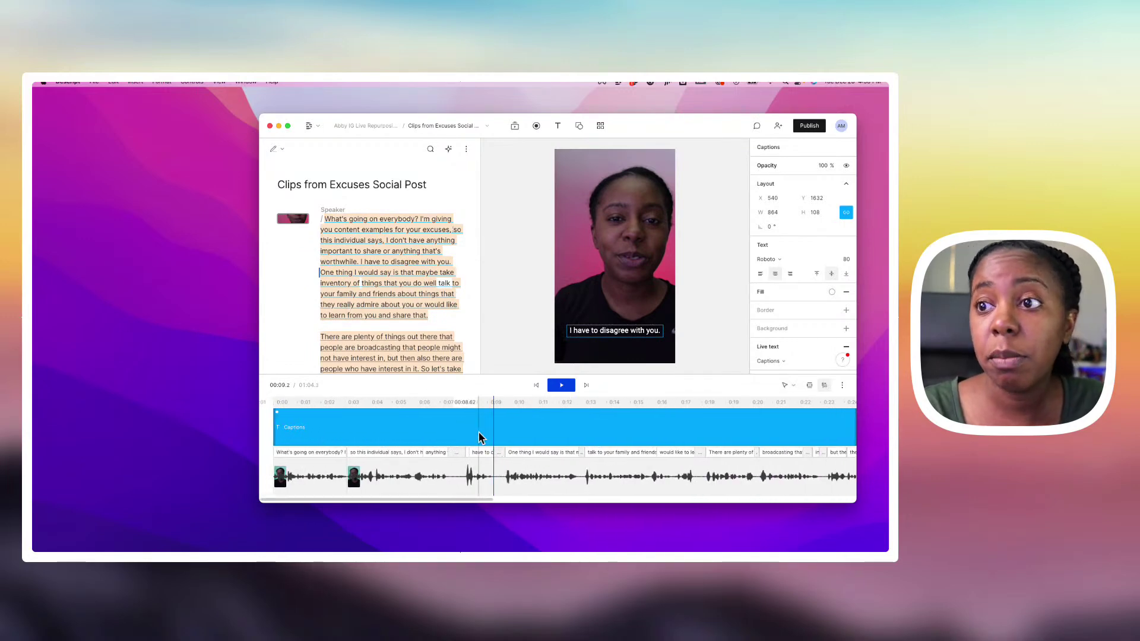
# Step: Enlarge the timeline area and play the first few seconds of the captioned clip from the beginning
pyautogui.moveTo(497, 374); pyautogui.dragTo(494, 357)
pyautogui.click(491, 420)
pyautogui.hscroll(-3, 332, 421)
pyautogui.click(311, 394)
pyautogui.press('space')
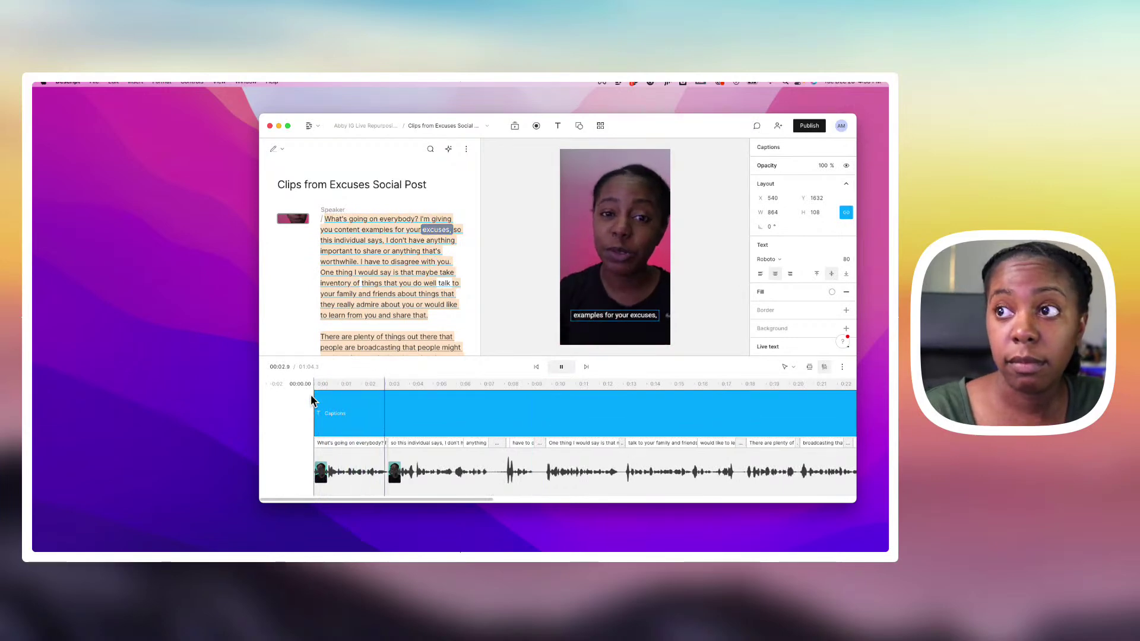
pyautogui.press('space')
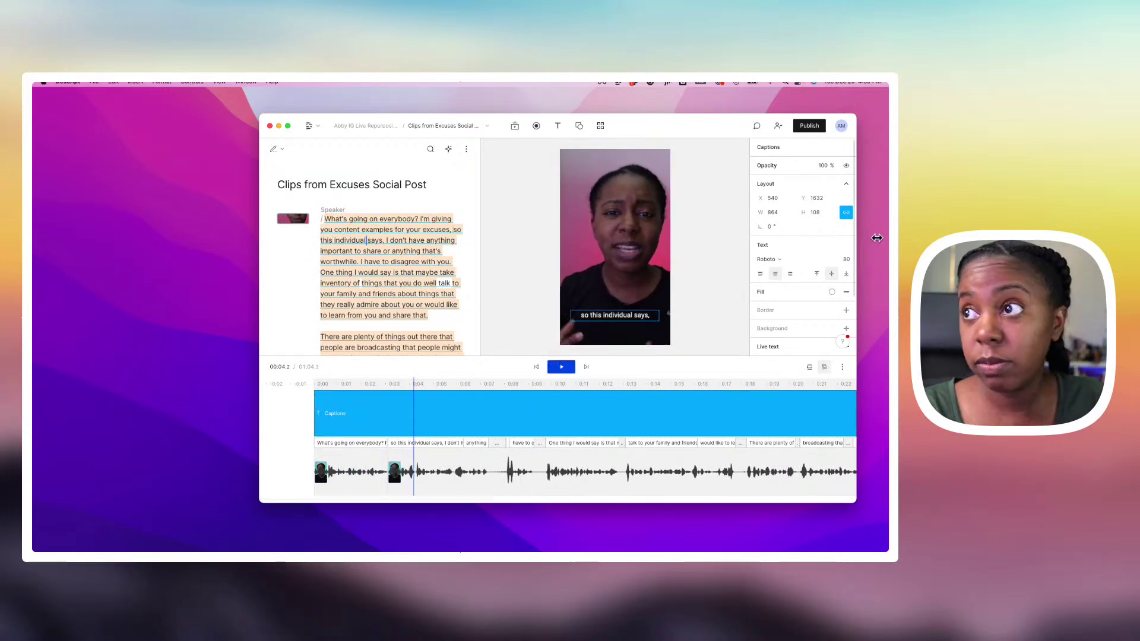
# Step: Raise the captions to a Y position of 1321 and set their font to The Bold Font
pyautogui.moveTo(814, 202); pyautogui.dragTo(814, 200)
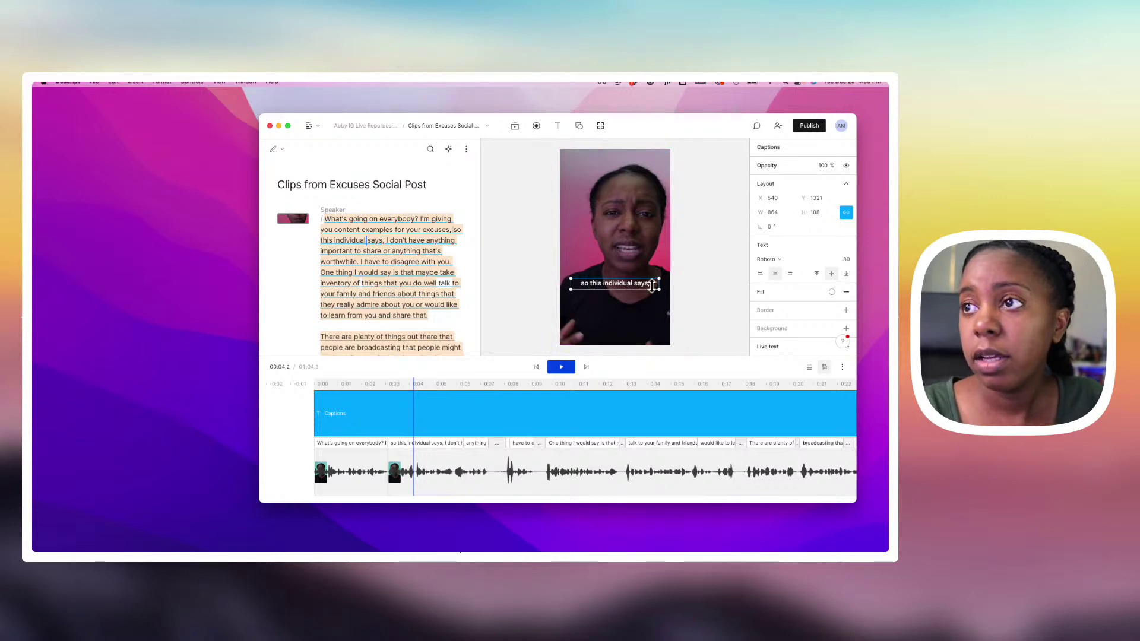
pyautogui.click(508, 412)
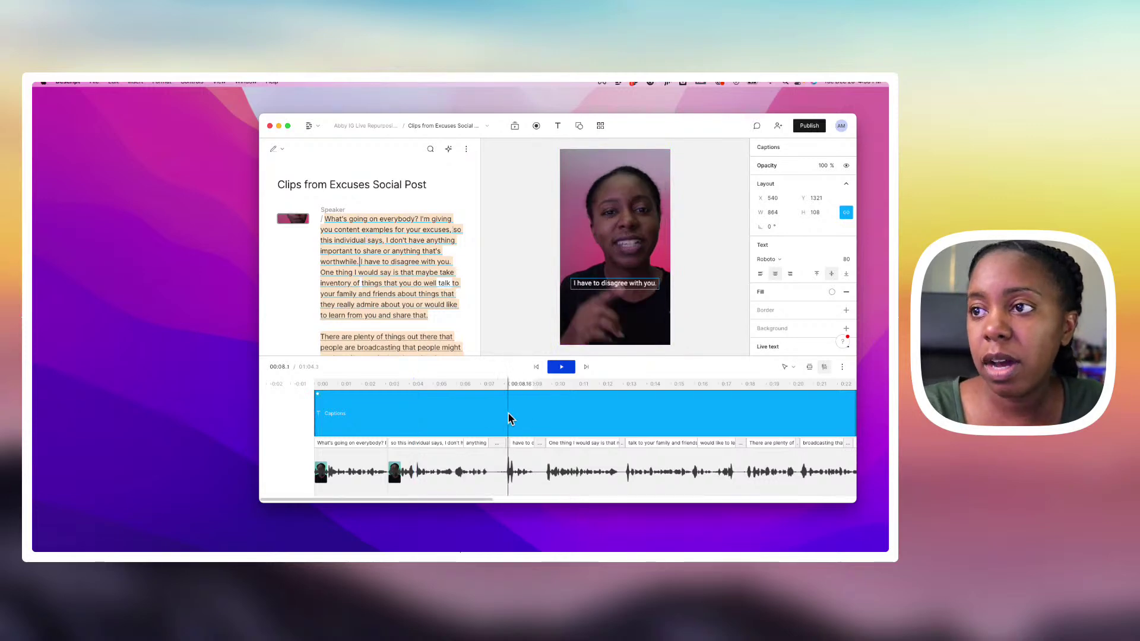
pyautogui.click(777, 263)
pyautogui.click(771, 307)
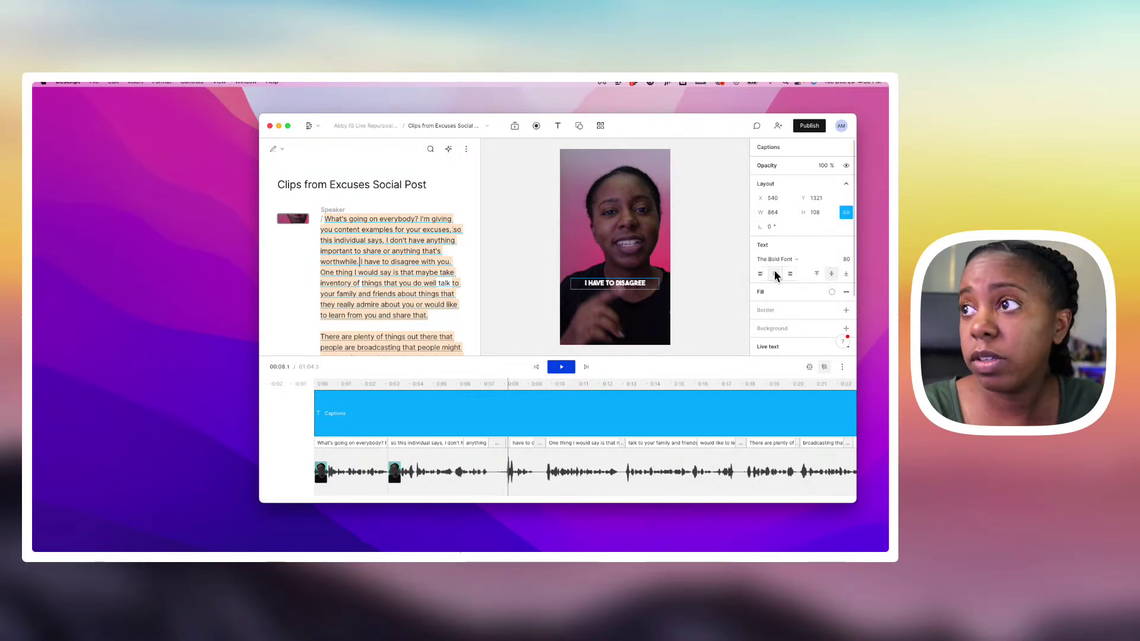
# Step: Try a border on the captions, remove it, and add a black background instead
pyautogui.scroll(-2, 790, 276)
pyautogui.click(846, 254)
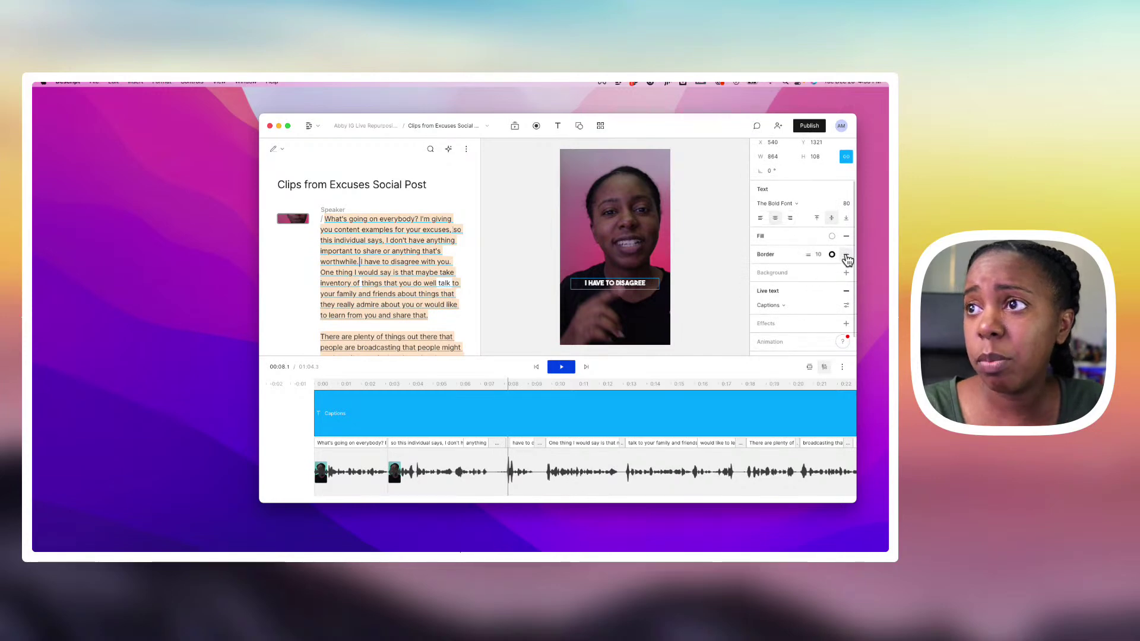
pyautogui.moveTo(811, 254); pyautogui.dragTo(817, 257)
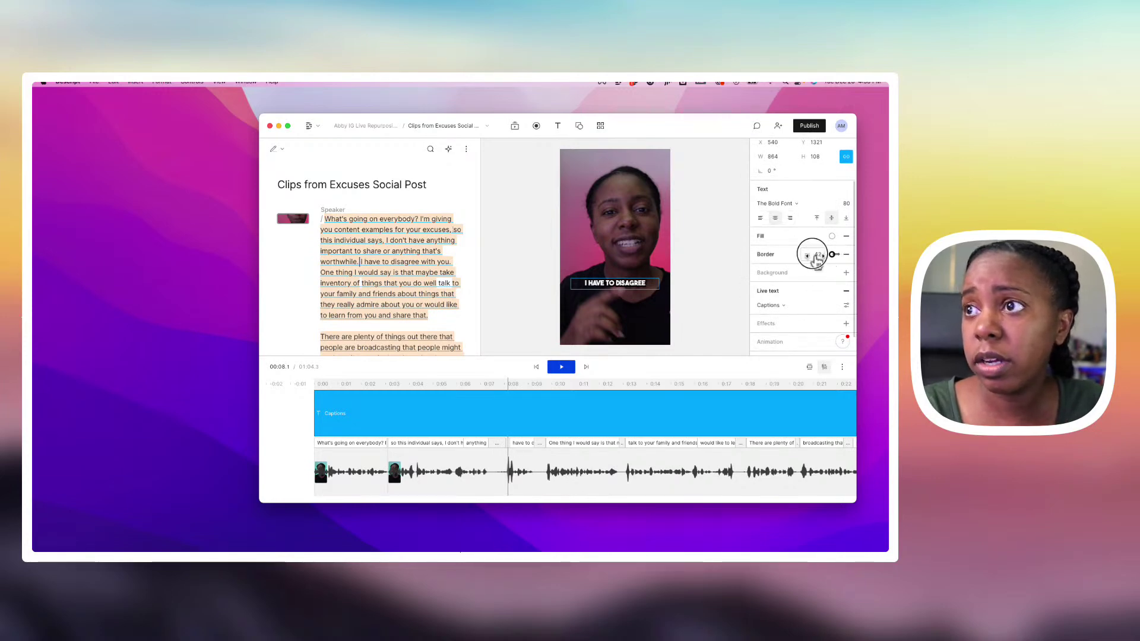
pyautogui.click(846, 254)
pyautogui.click(845, 272)
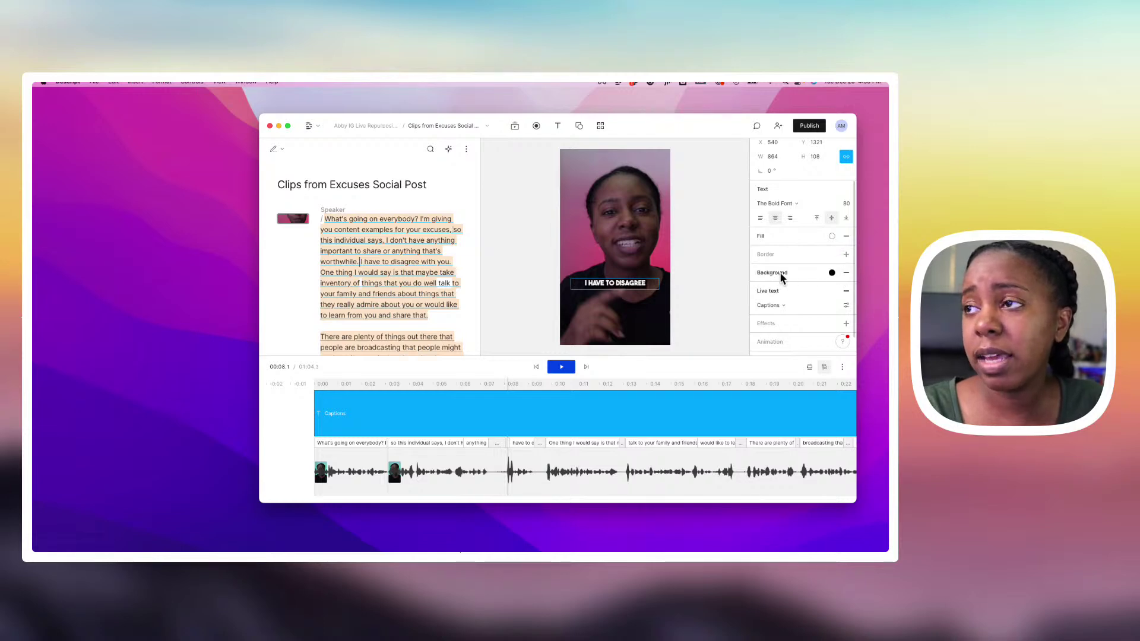
# Step: Set the captions' live text style to Karaoke and preview the opening seconds of the clip
pyautogui.scroll(-1, 781, 278)
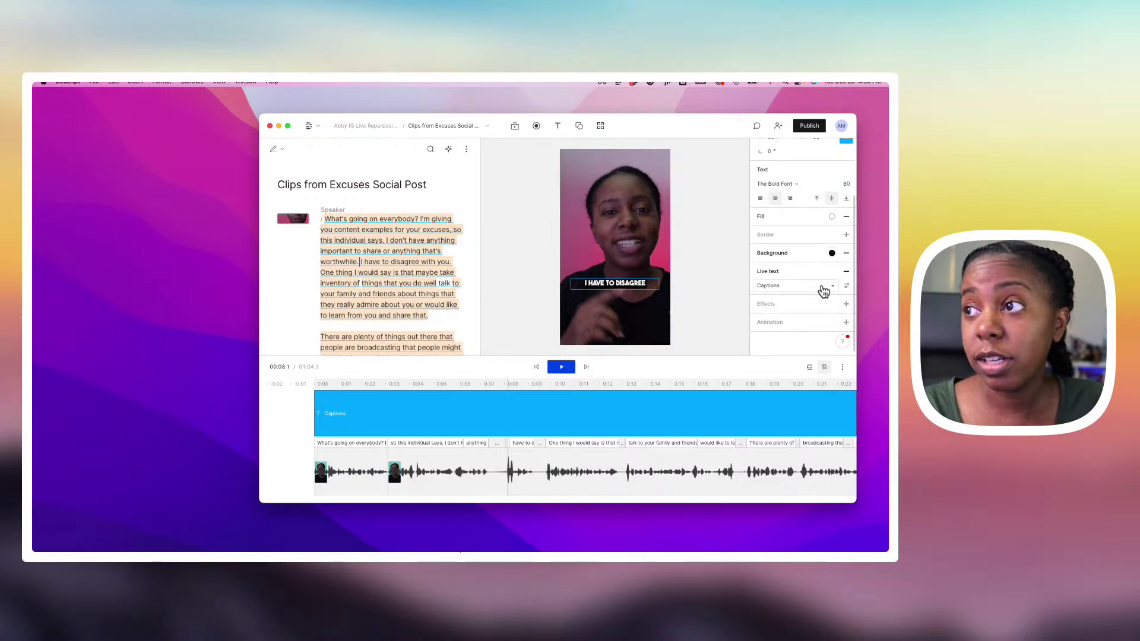
pyautogui.click(845, 285)
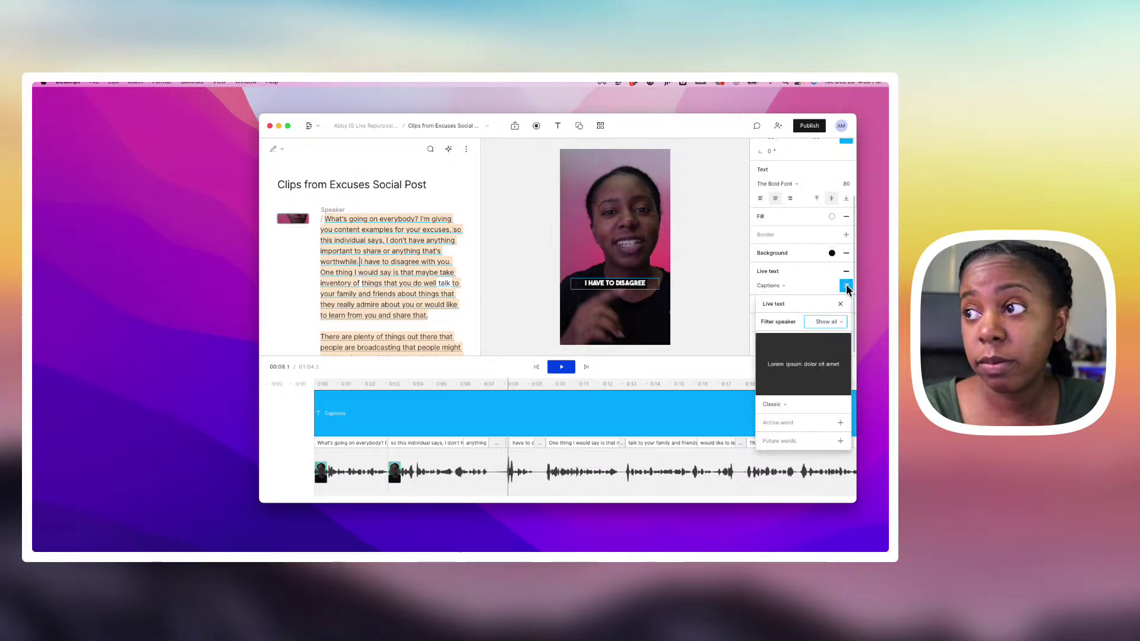
pyautogui.click(784, 403)
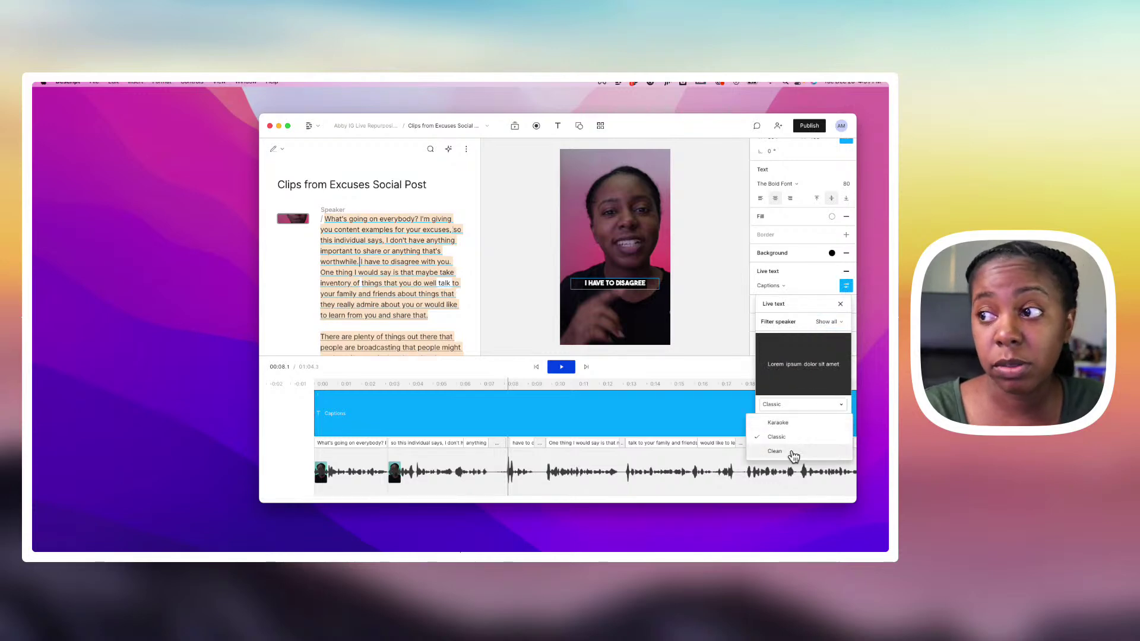
pyautogui.click(785, 422)
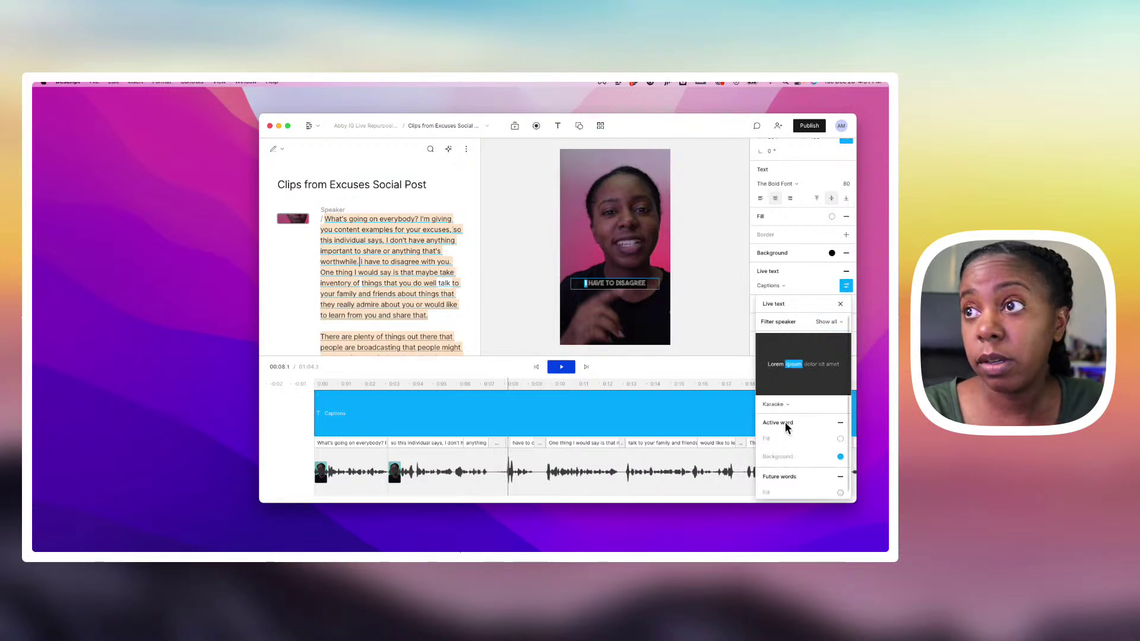
pyautogui.click(324, 387)
pyautogui.click(324, 387)
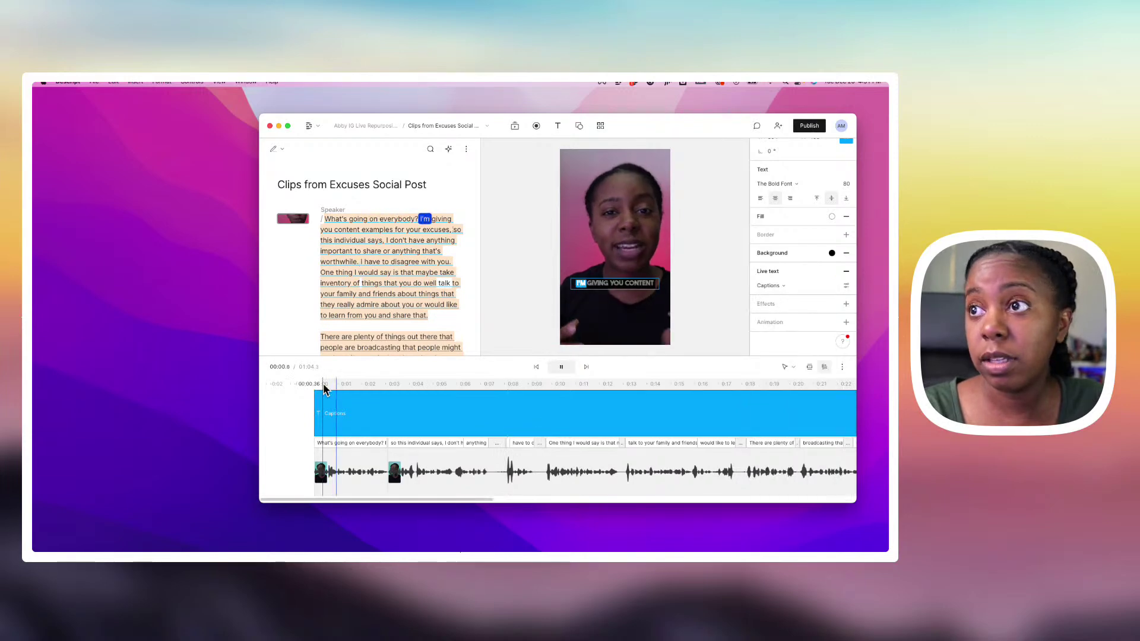
pyautogui.press('space')
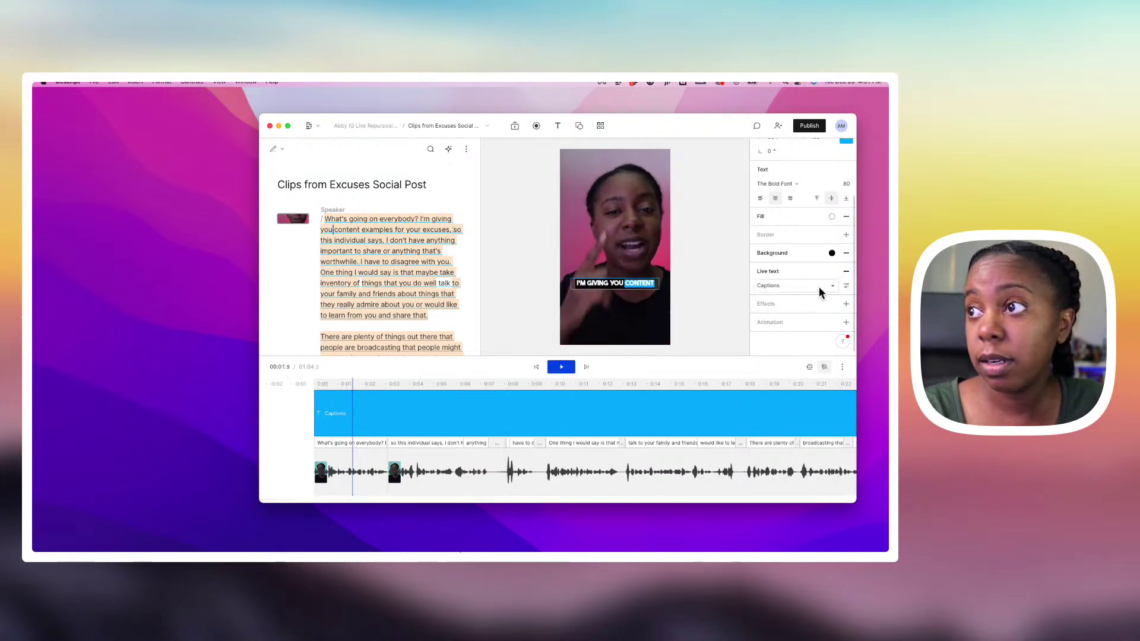
# Step: Change the live text style to Clean and play a short stretch to check the captions
pyautogui.click(846, 286)
pyautogui.click(671, 290)
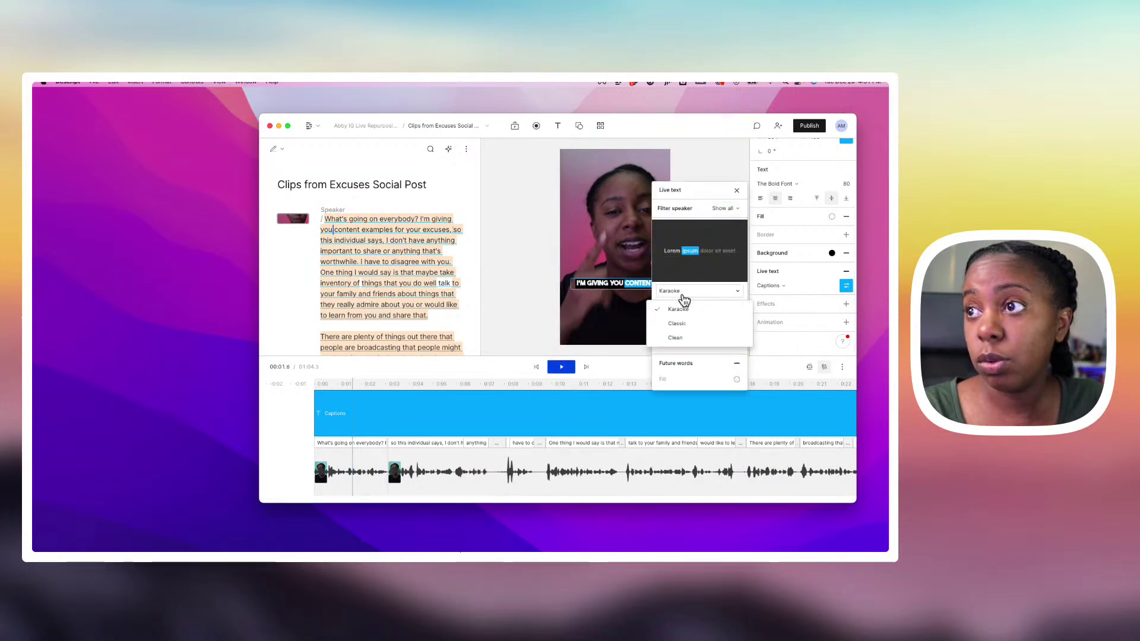
pyautogui.click(682, 333)
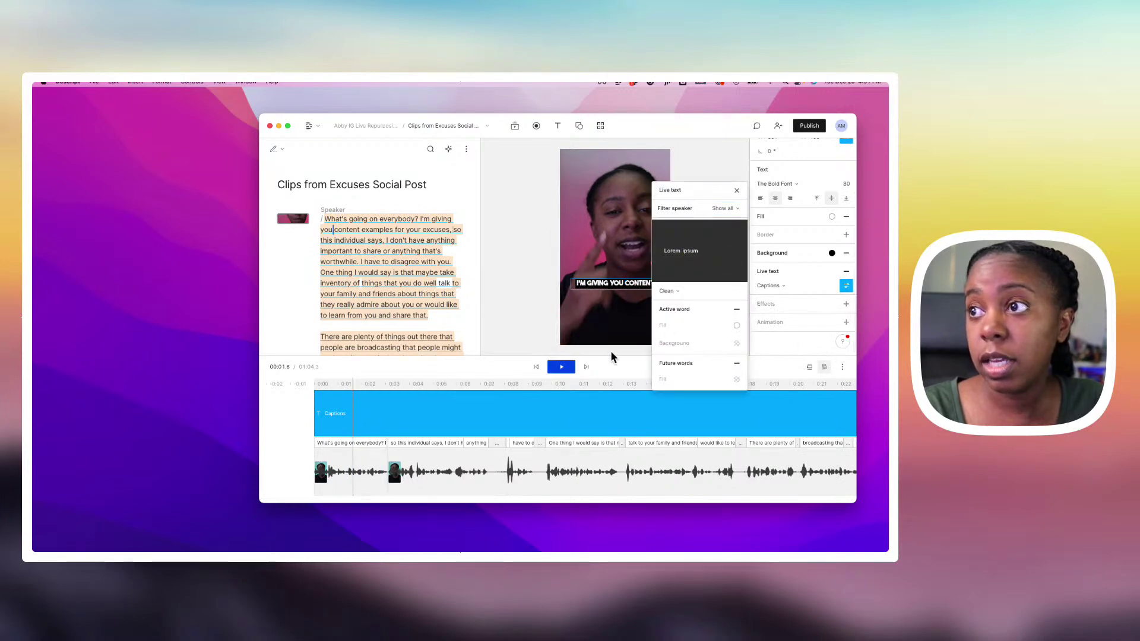
pyautogui.click(351, 385)
pyautogui.press('space')
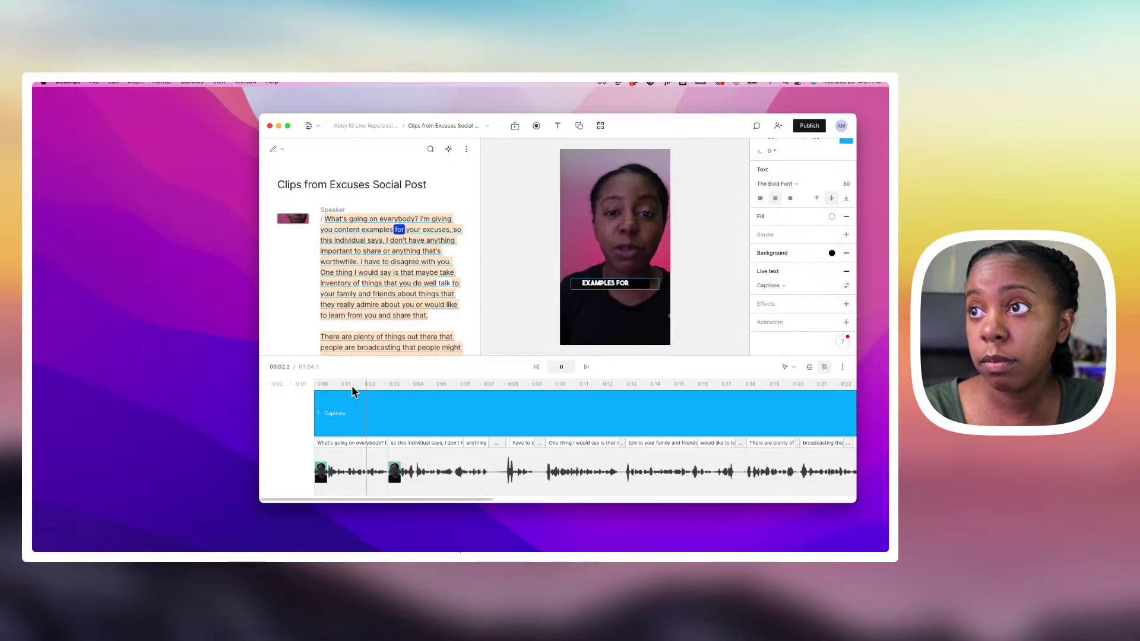
pyautogui.press('space')
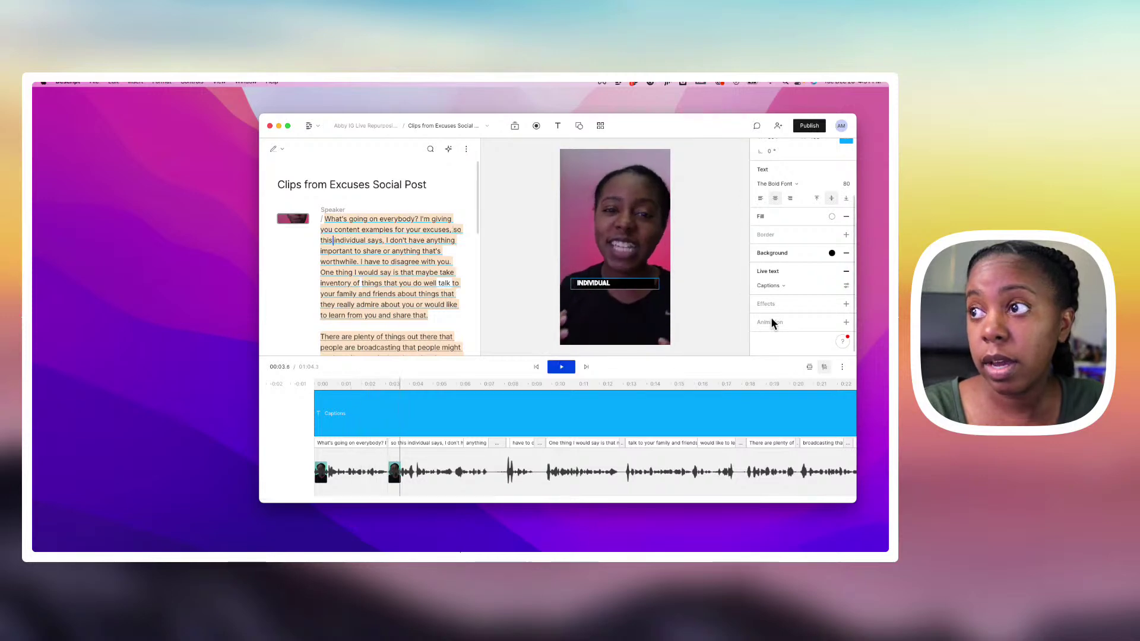
# Step: Set the live text style back to Classic and preview the captions briefly
pyautogui.click(846, 285)
pyautogui.click(671, 291)
pyautogui.click(674, 323)
pyautogui.press('Escape')
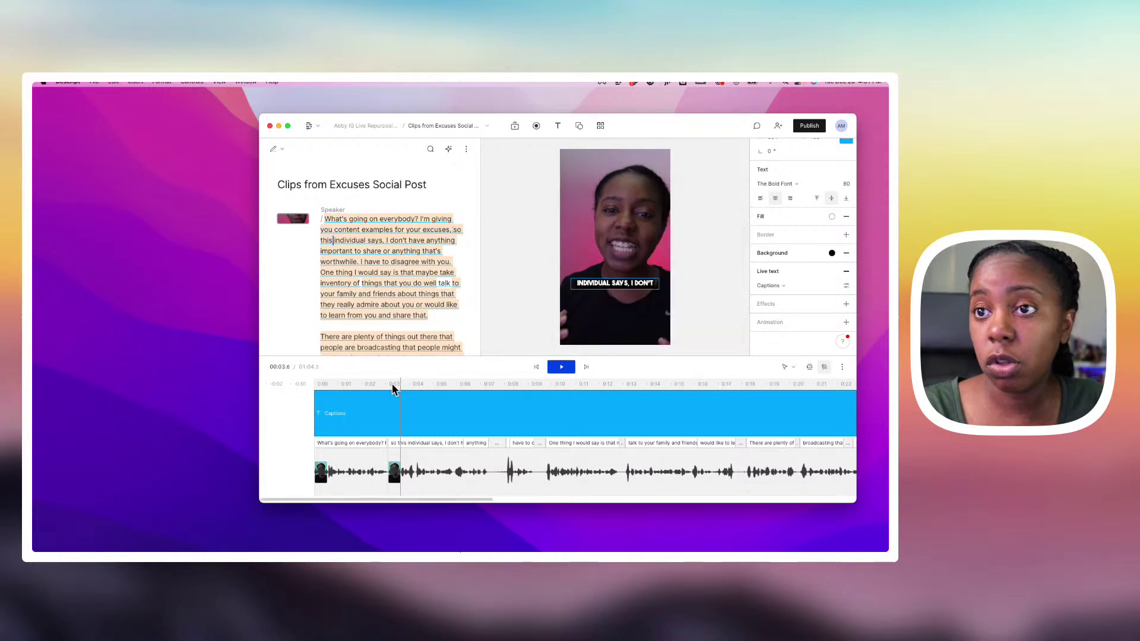
pyautogui.press('space')
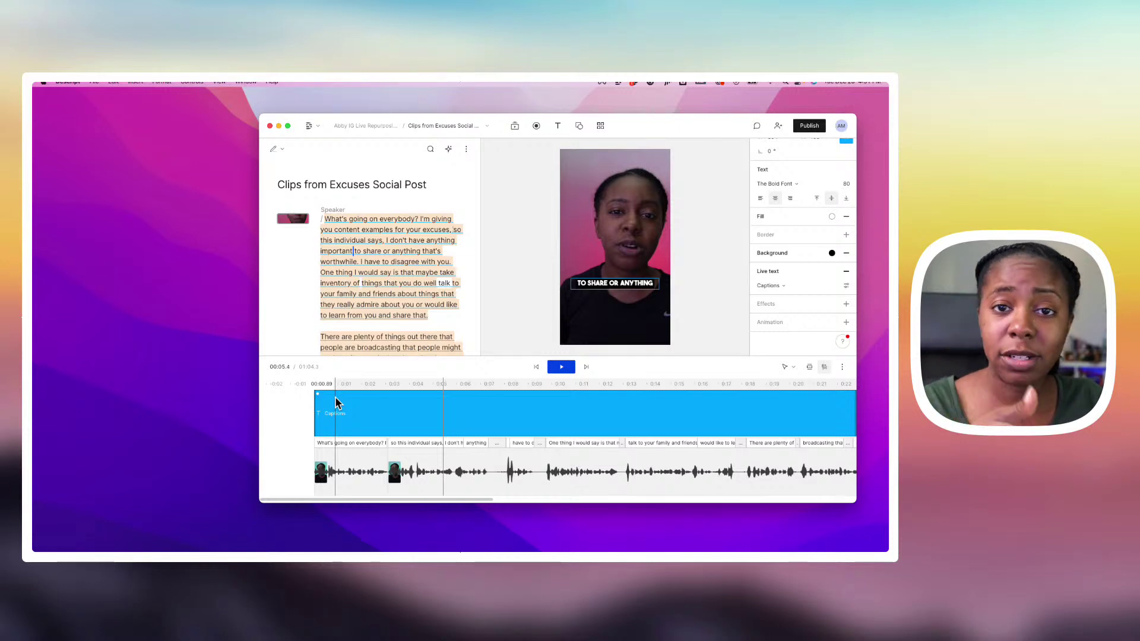
# Step: Split the captions layer at about 27 seconds, where the video switches to the phone recording of the knitting profile
pyautogui.click(332, 394)
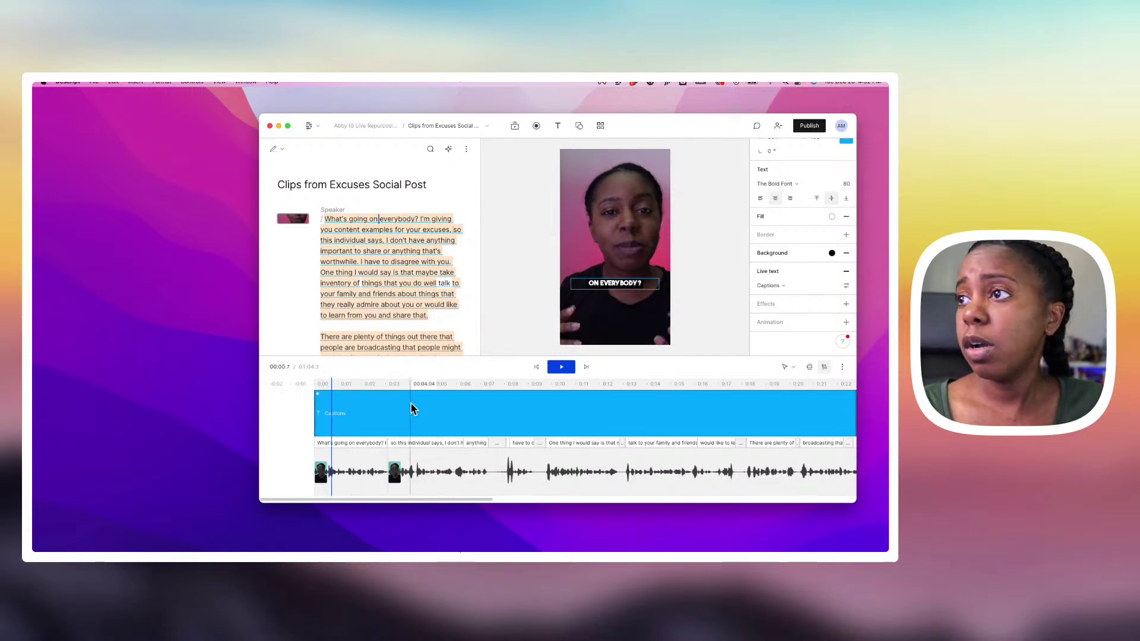
pyautogui.click(543, 401)
pyautogui.click(654, 393)
pyautogui.hscroll(5, 683, 409)
pyautogui.click(690, 411)
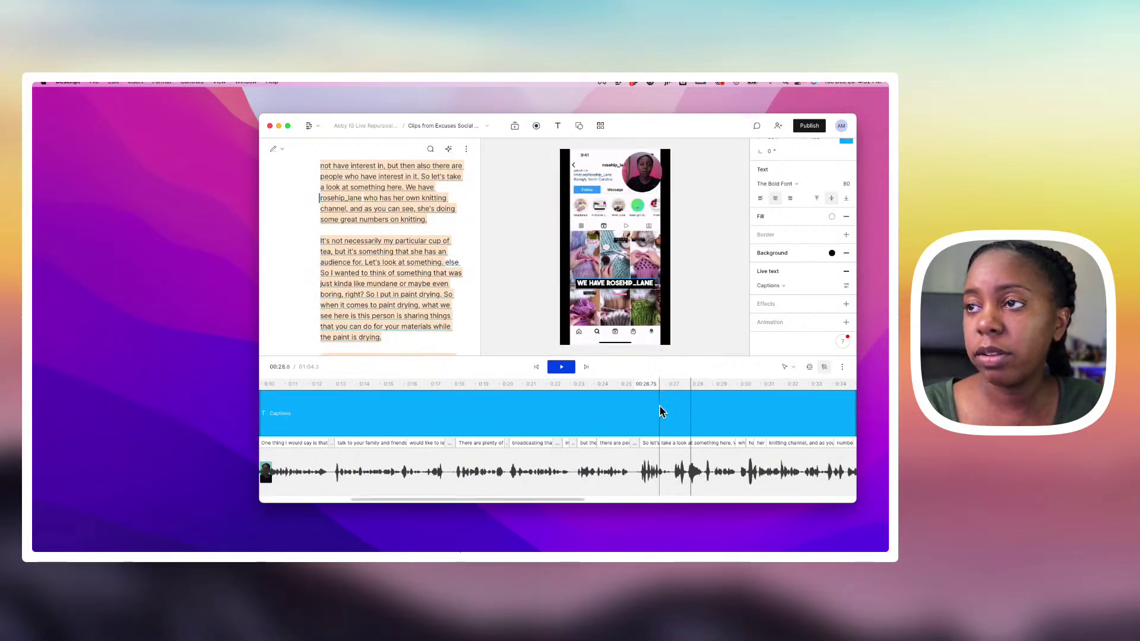
pyautogui.hscroll(-2, 514, 418)
pyautogui.hscroll(3, 514, 415)
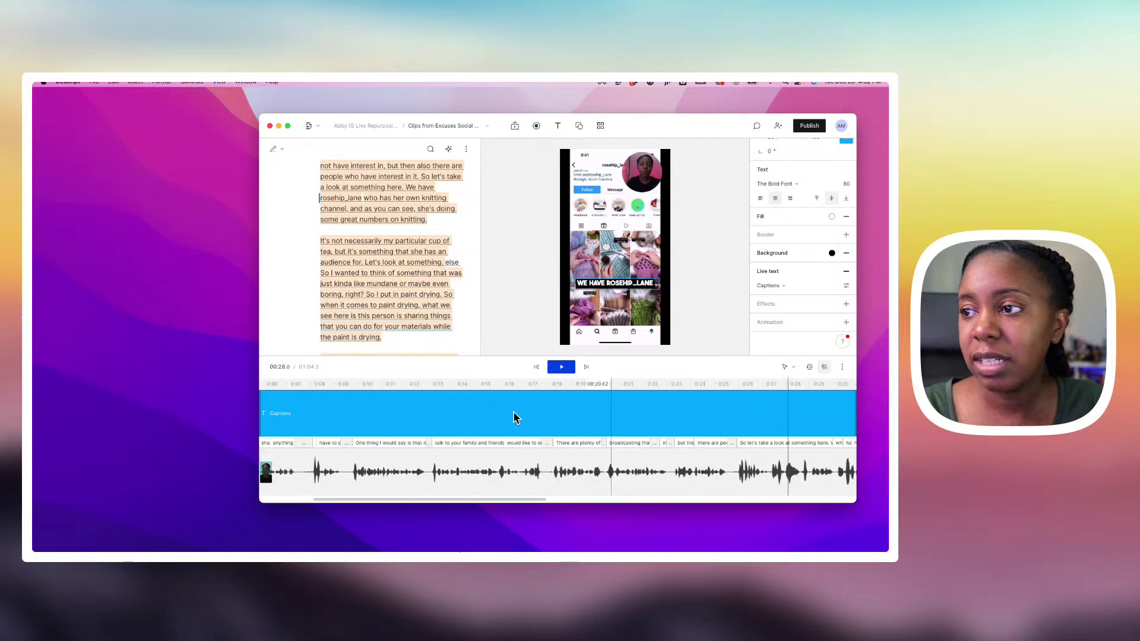
pyautogui.click(585, 412)
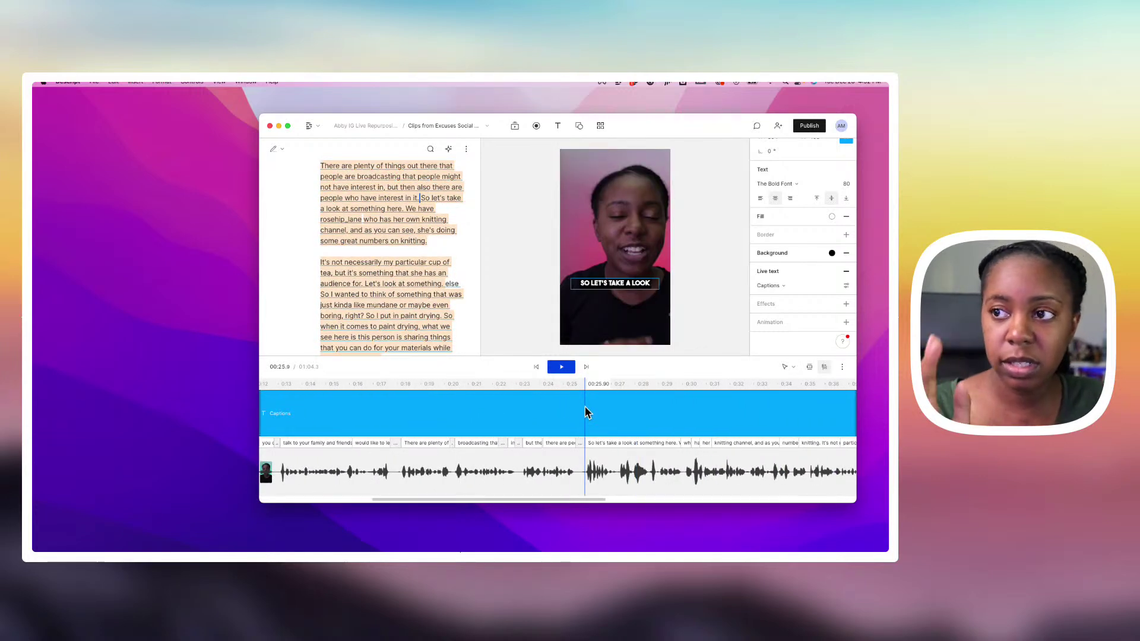
pyautogui.hscroll(2, 585, 412)
pyautogui.moveTo(616, 412); pyautogui.dragTo(565, 413)
pyautogui.moveTo(458, 408); pyautogui.dragTo(488, 407)
pyautogui.press('s')
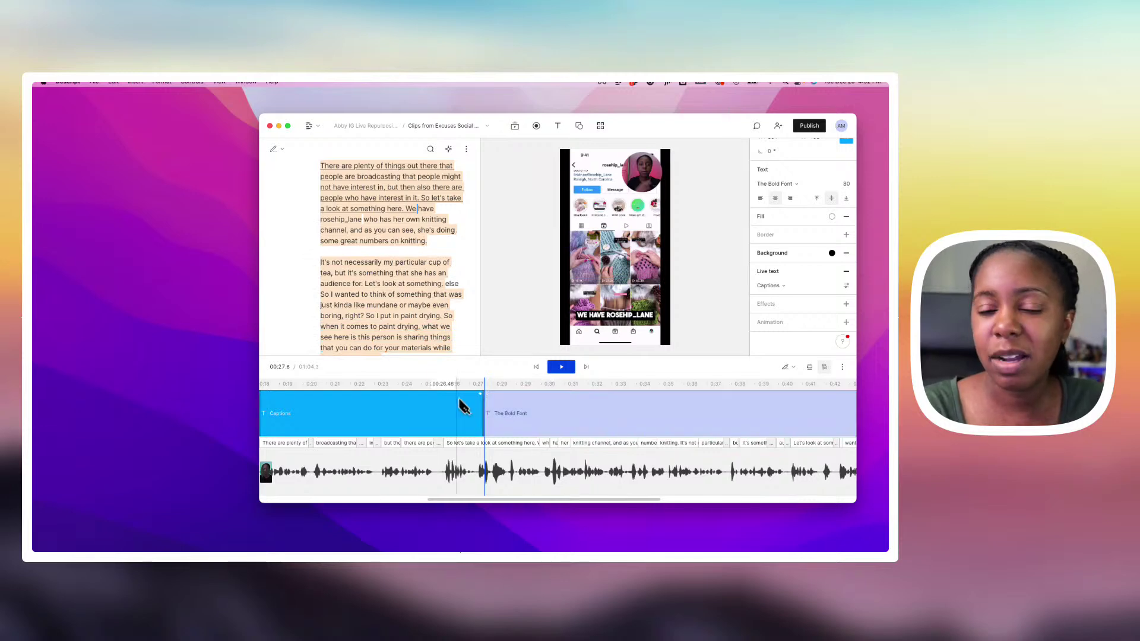
# Step: Compare the two caption segments and remove the black background from the first one
pyautogui.click(597, 420)
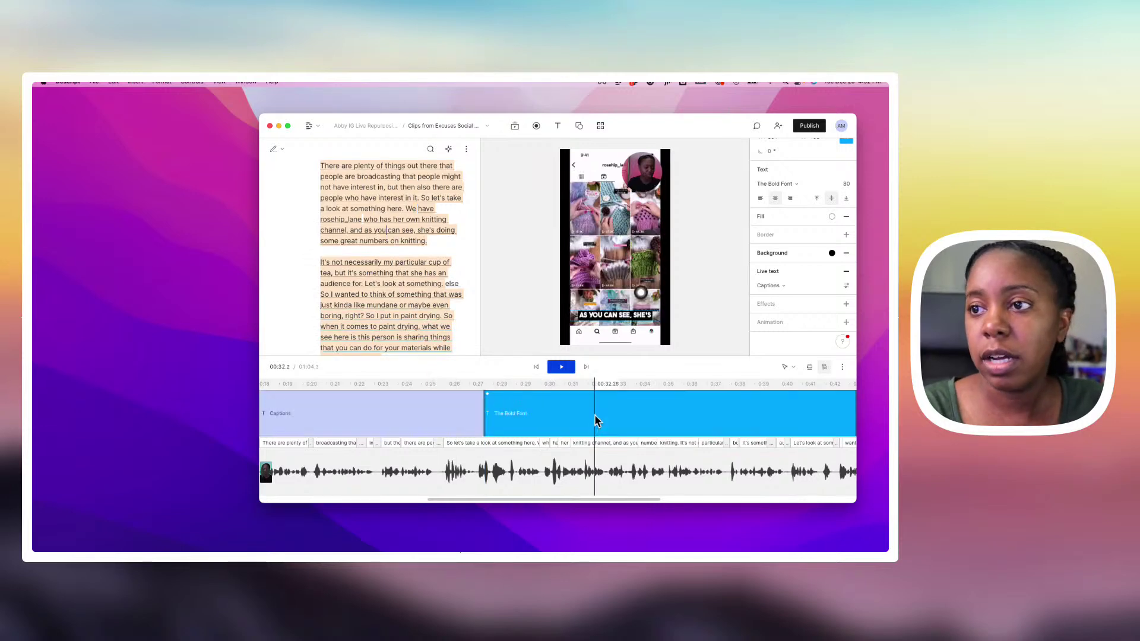
pyautogui.click(417, 426)
pyautogui.click(532, 420)
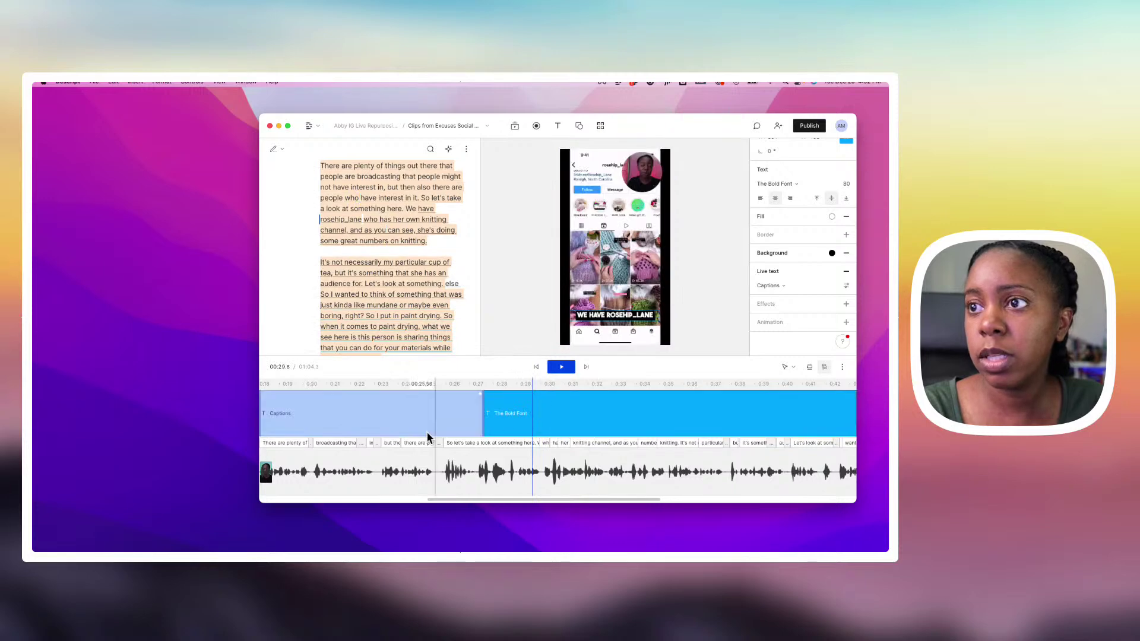
pyautogui.click(433, 415)
pyautogui.click(524, 418)
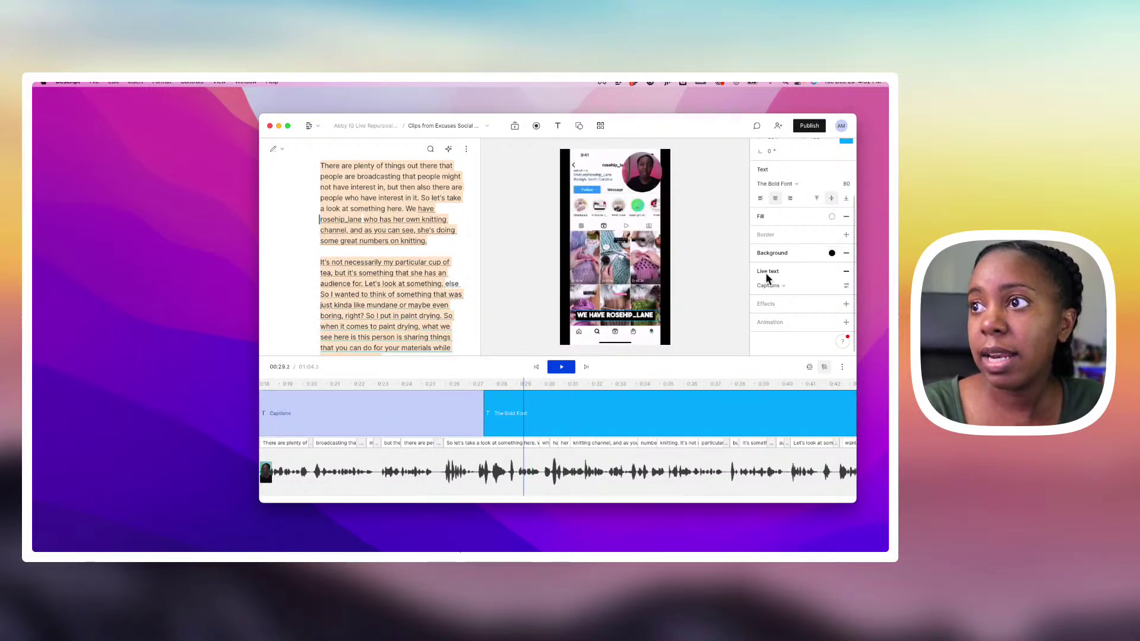
pyautogui.press('super+z')
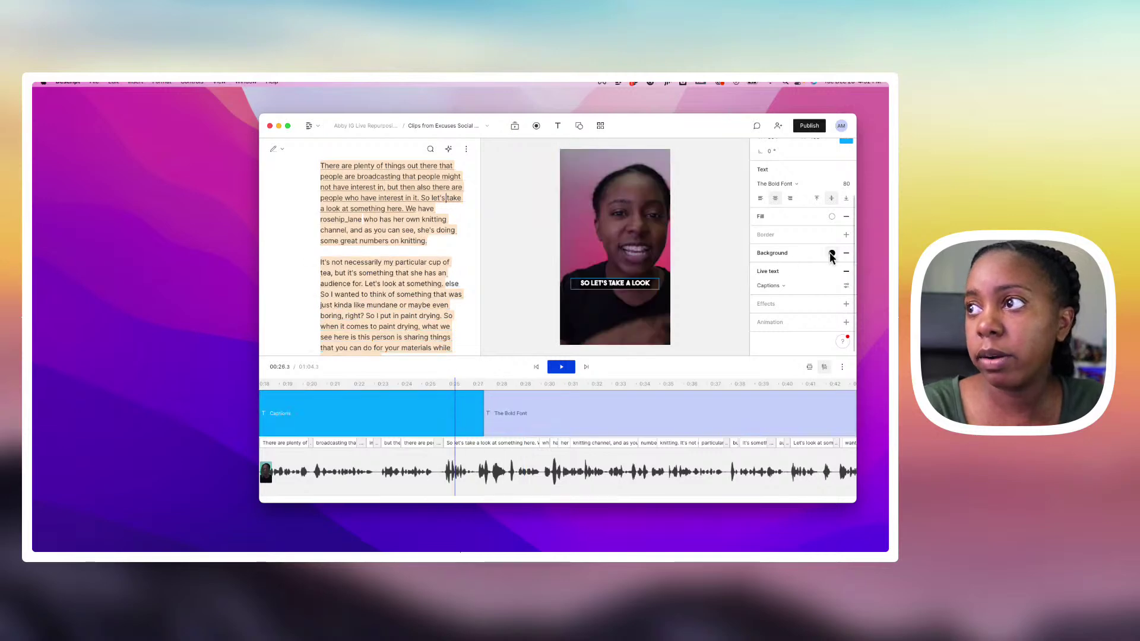
# Step: Raise the second caption segment over the phone recording to a Y position of 1233
pyautogui.click(517, 409)
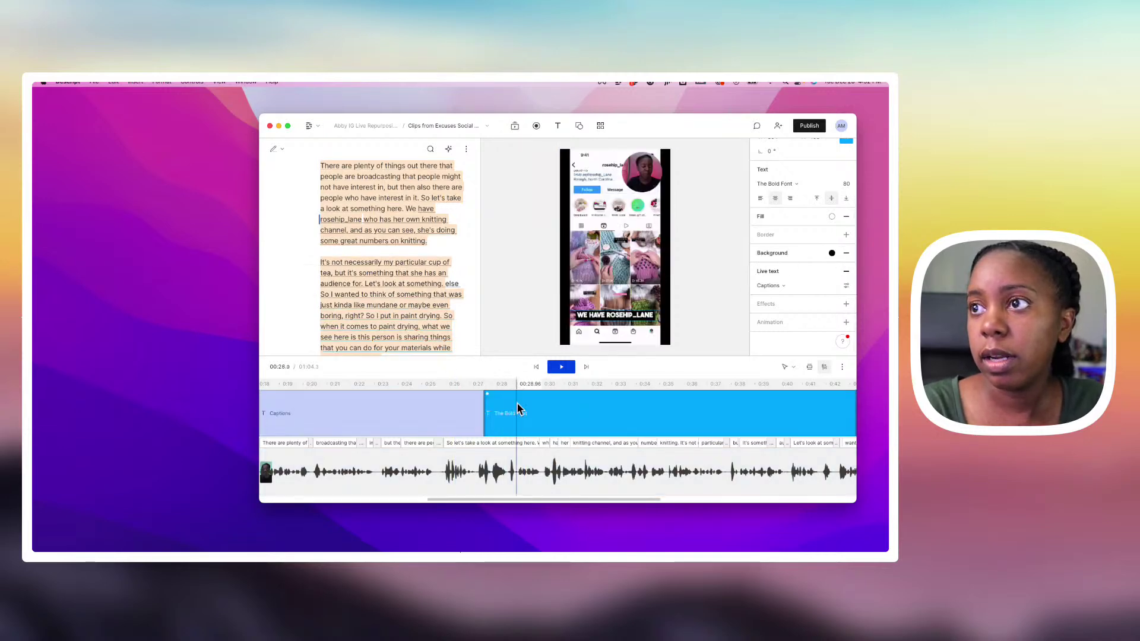
pyautogui.scroll(3, 823, 196)
pyautogui.moveTo(822, 196); pyautogui.dragTo(806, 193)
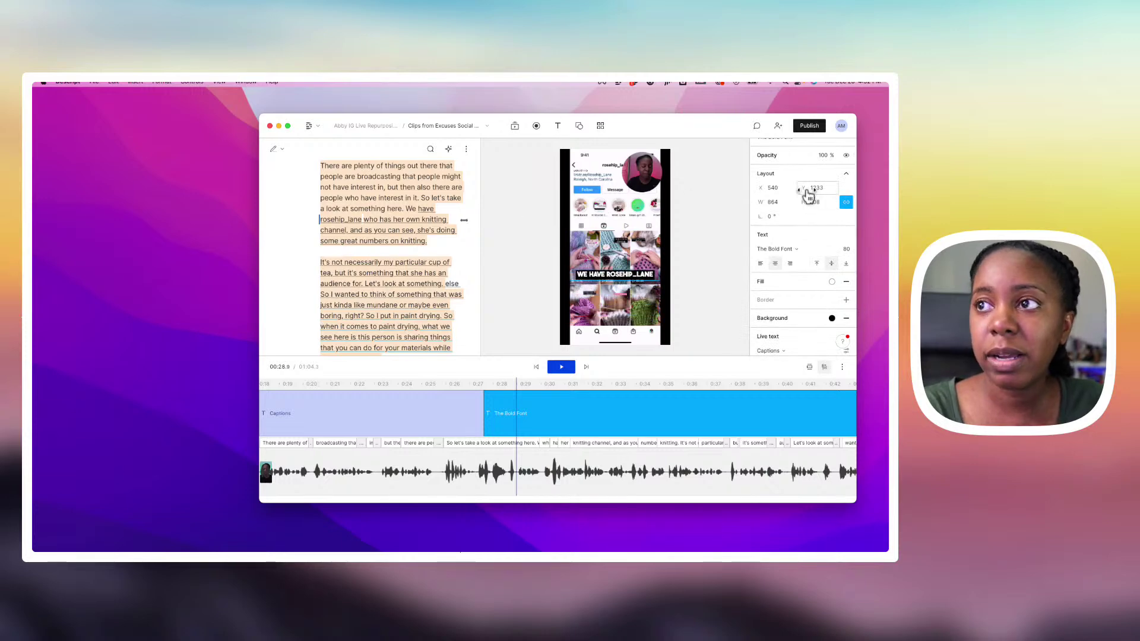
# Step: Look over the caption segments along the timeline and return the playhead to the start of the composition
pyautogui.hscroll(3, 534, 430)
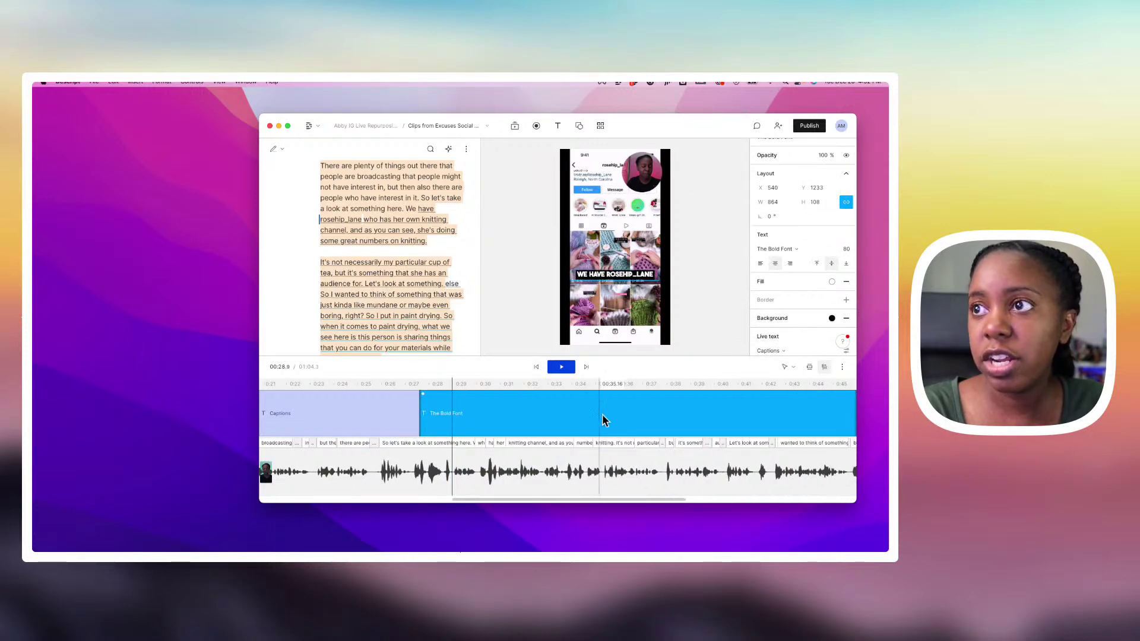
pyautogui.hscroll(5, 542, 425)
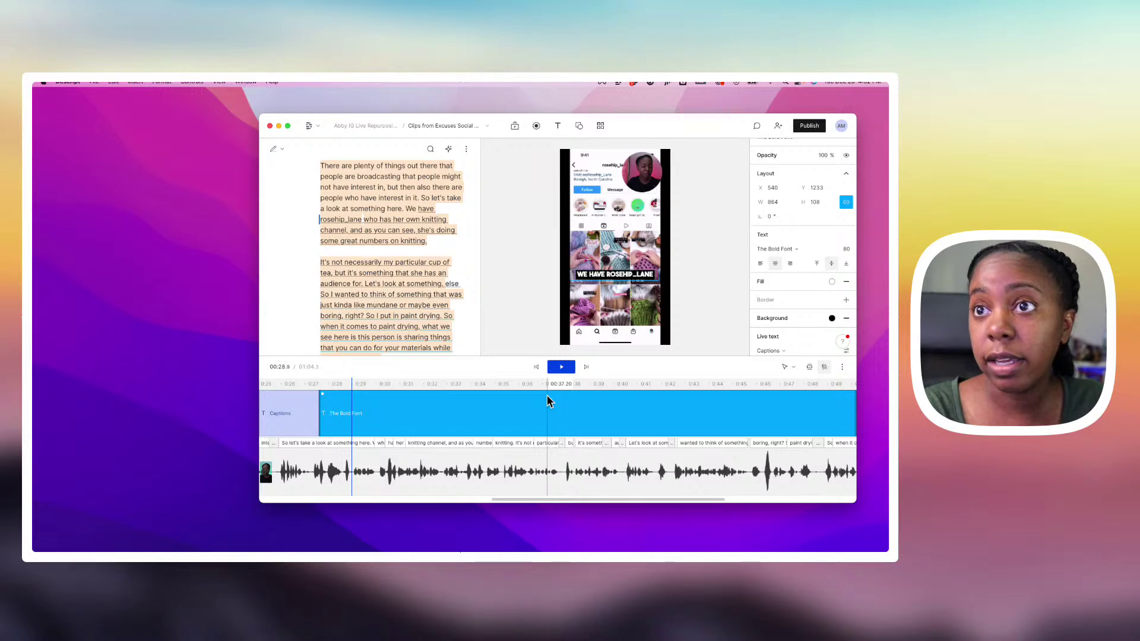
pyautogui.hscroll(-15, 519, 414)
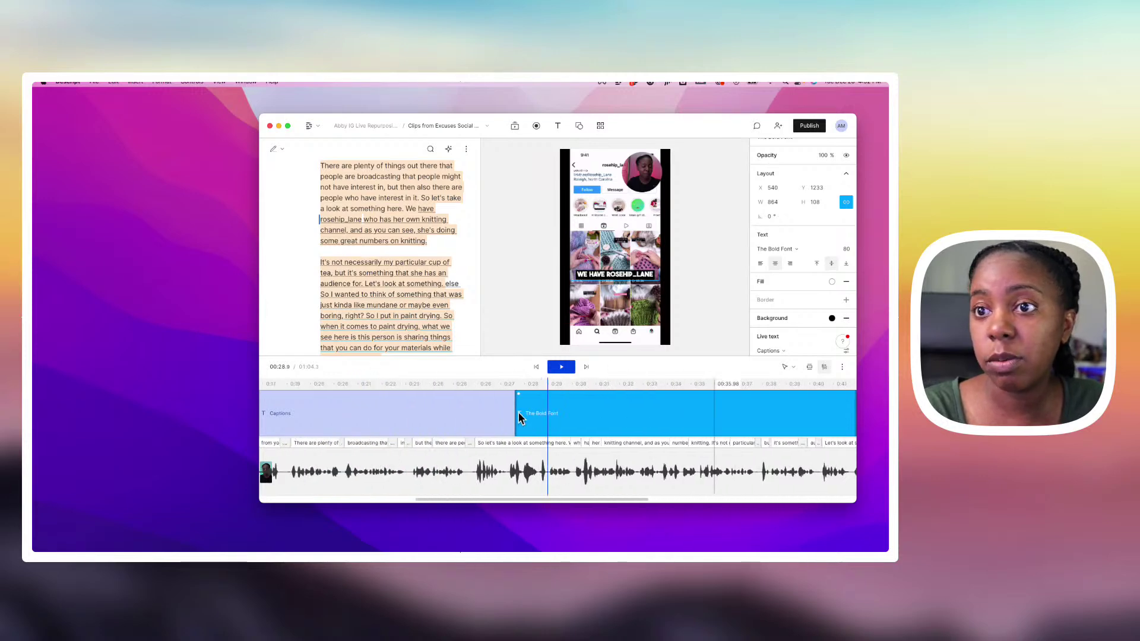
pyautogui.hscroll(-5, 518, 419)
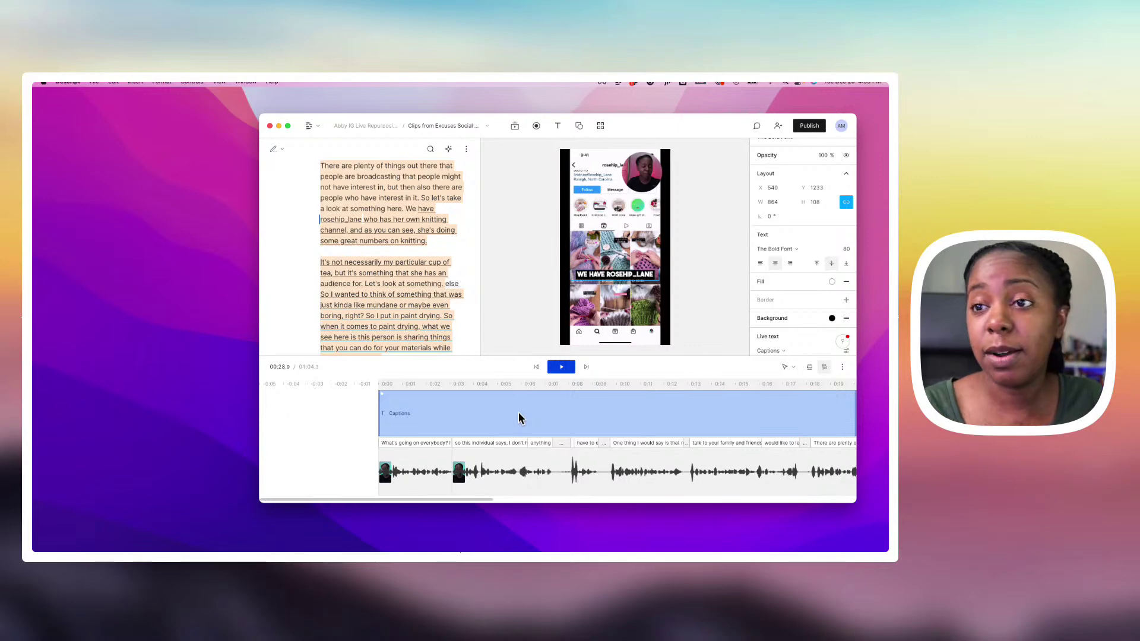
pyautogui.click(374, 411)
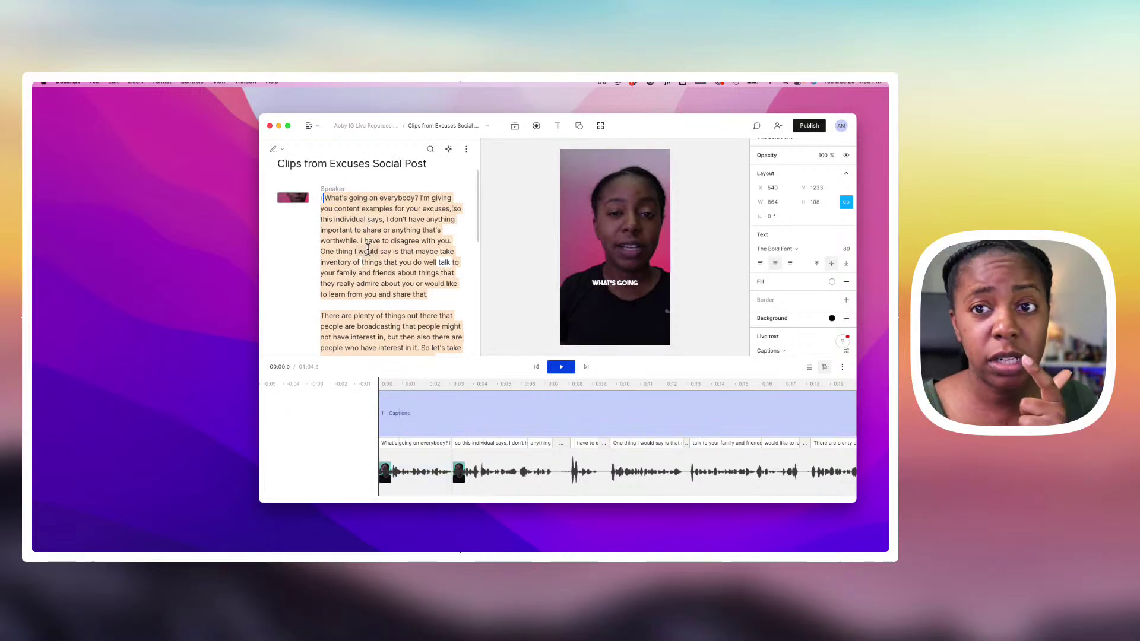
pyautogui.click(401, 416)
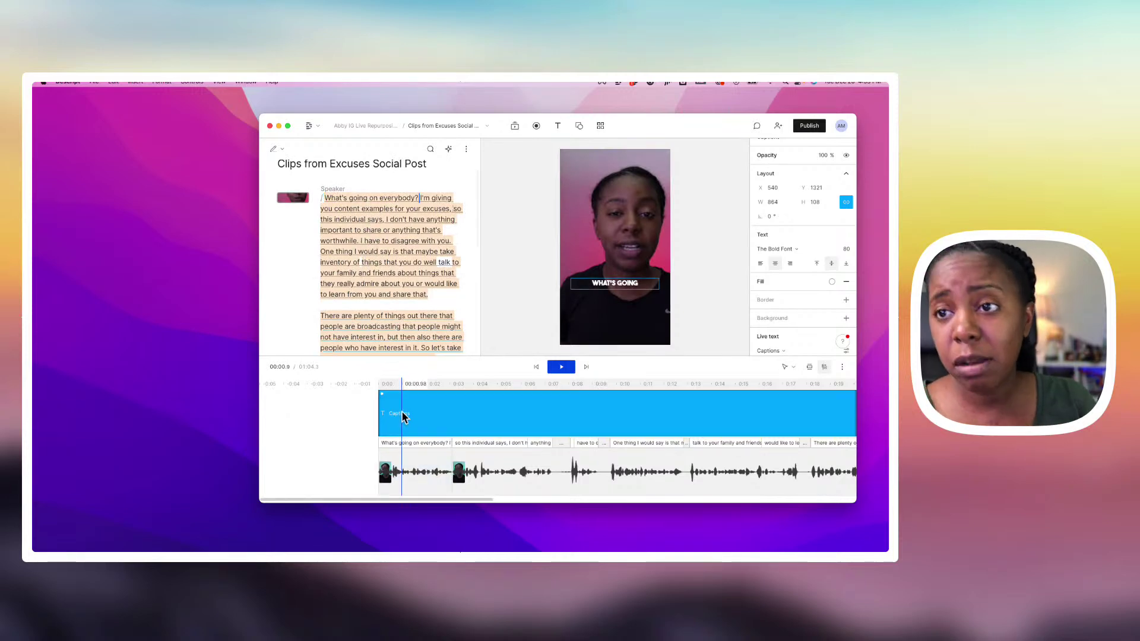
pyautogui.click(377, 386)
# Step: Browse the project files and stock videos in the media library, clearing the old "hip hop" search
pyautogui.click(514, 126)
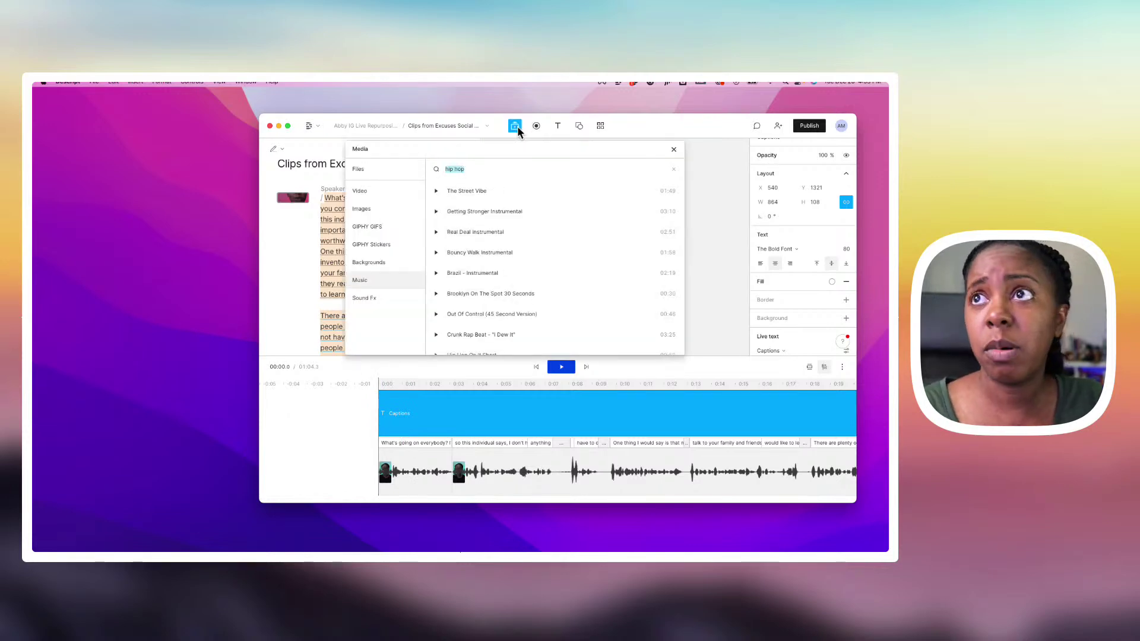
pyautogui.click(374, 171)
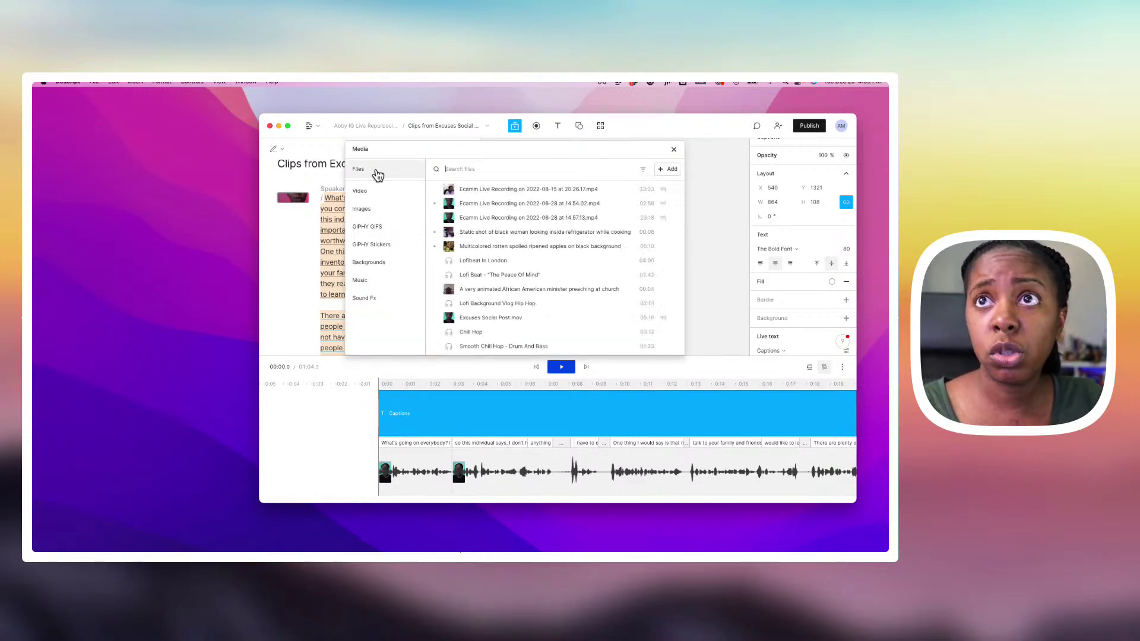
pyautogui.click(376, 193)
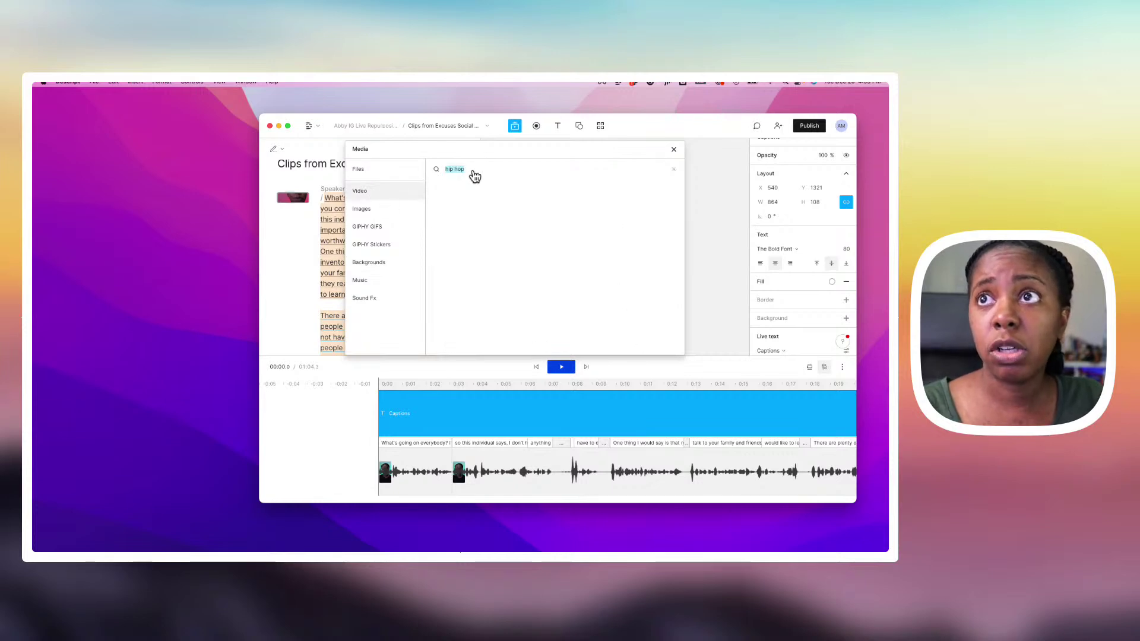
pyautogui.click(673, 171)
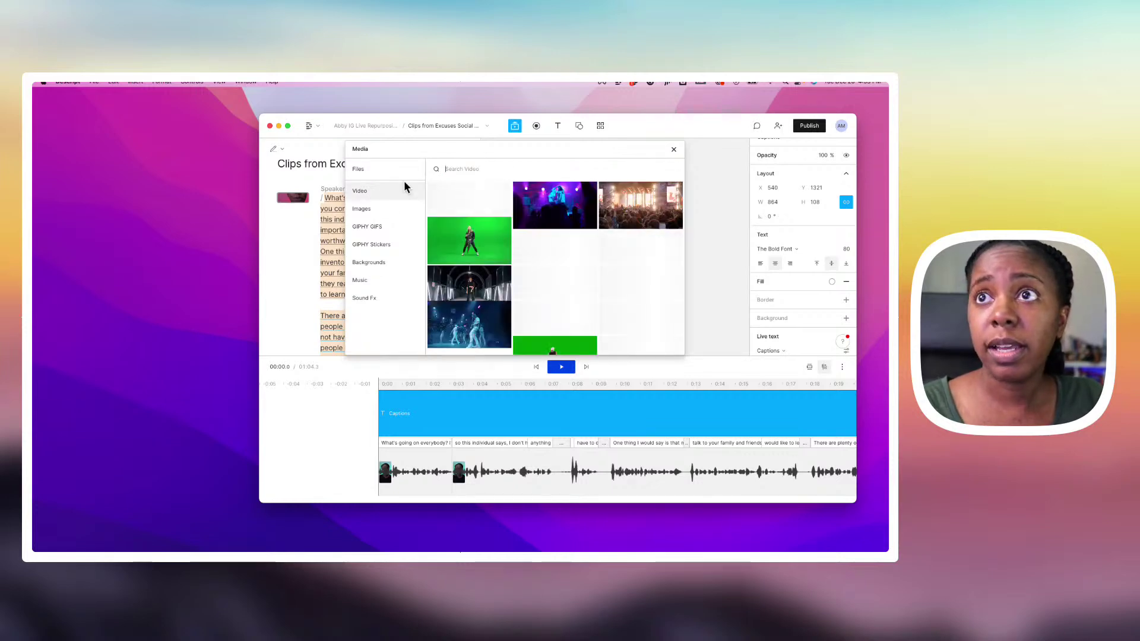
pyautogui.click(368, 197)
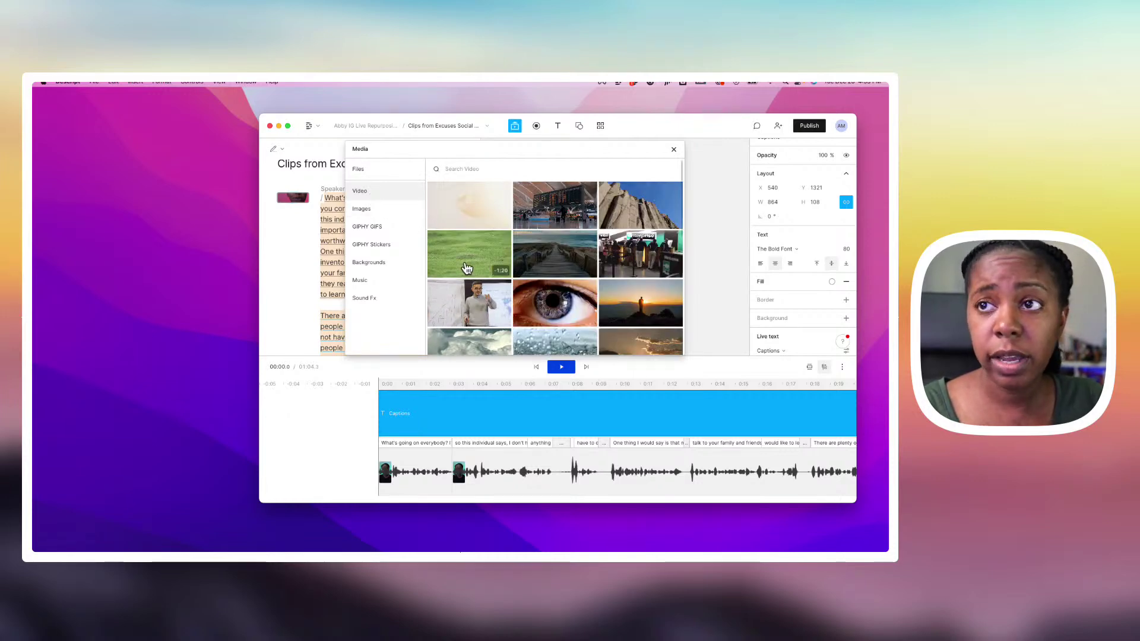
pyautogui.scroll(-4, 516, 273)
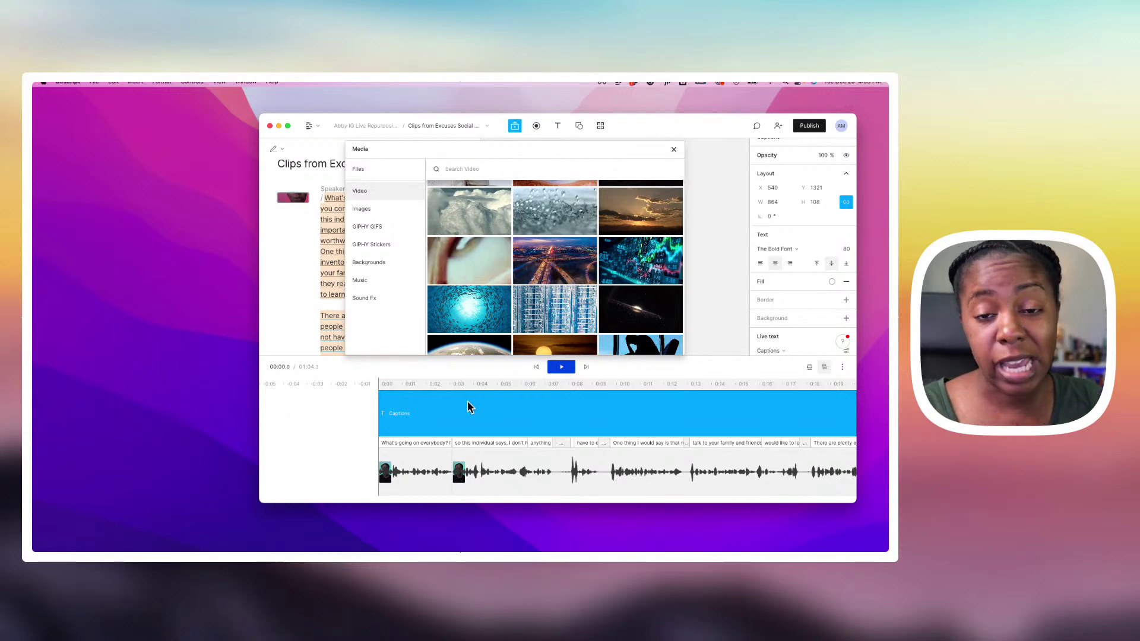
pyautogui.scroll(-1, 546, 330)
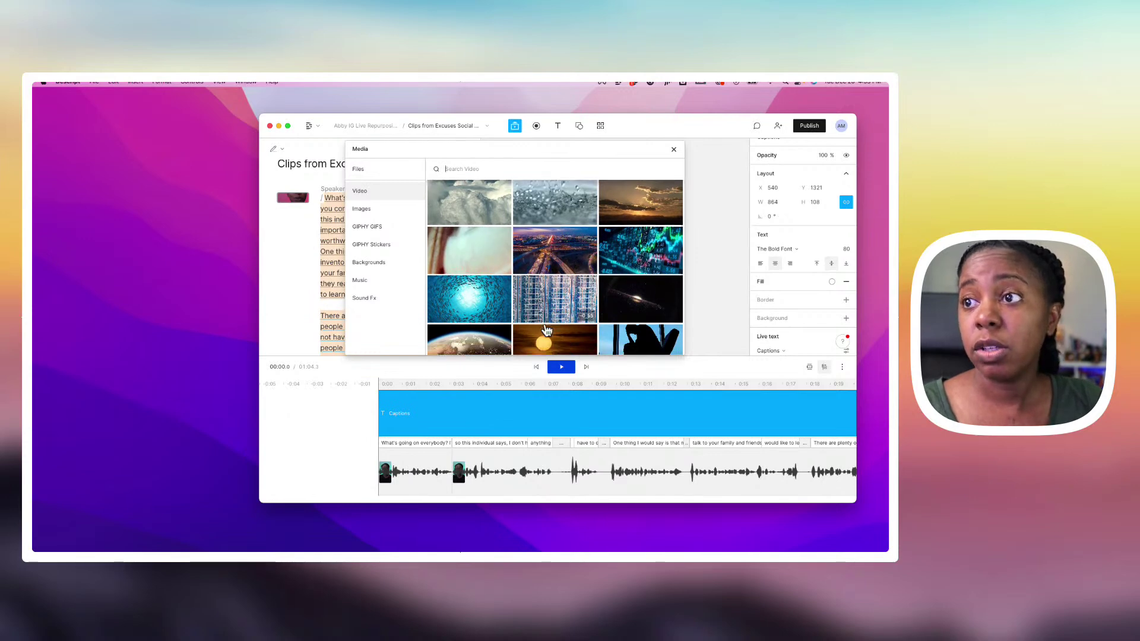
pyautogui.scroll(-5, 547, 330)
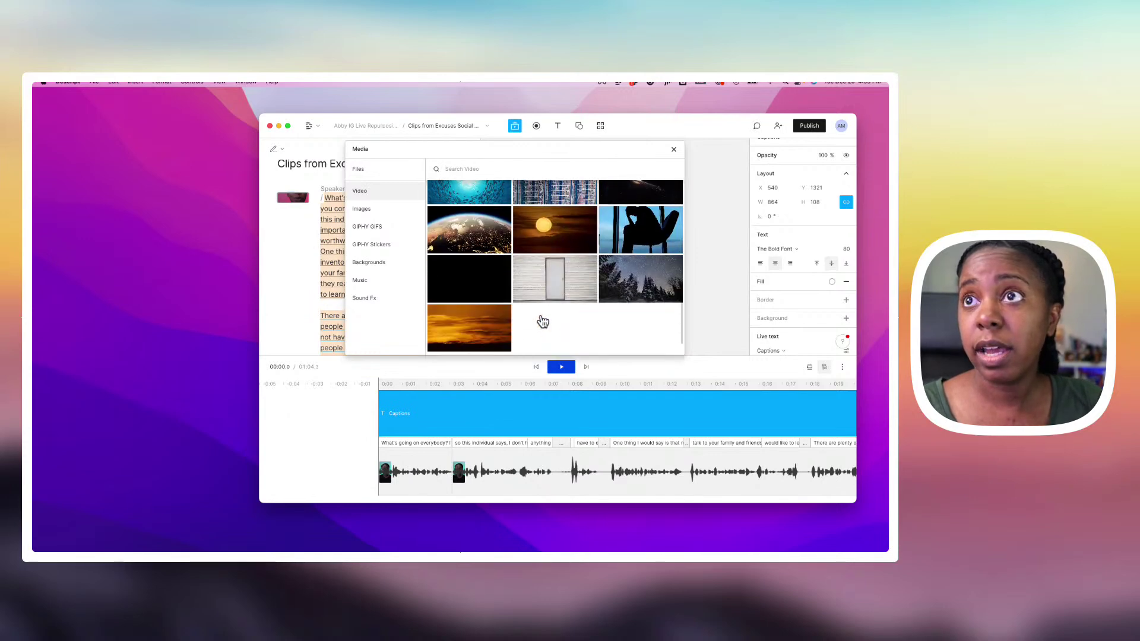
# Step: Search the stock videos for "Content" and add the clip about opening and viewing content on Instagram at the composition's start
pyautogui.click(466, 169)
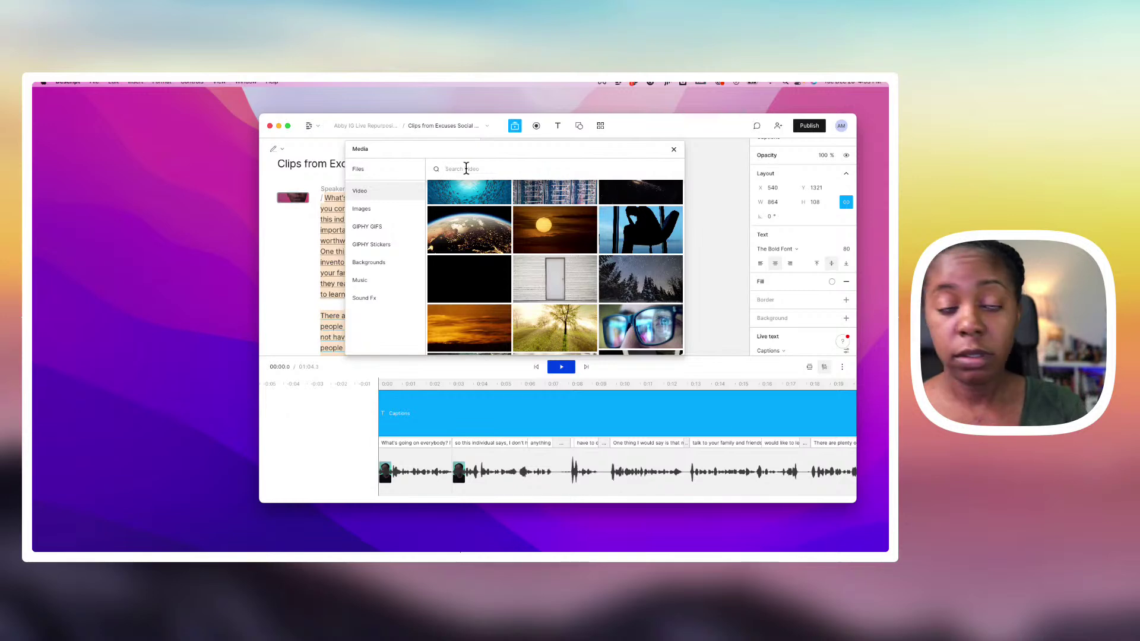
pyautogui.press('Return')
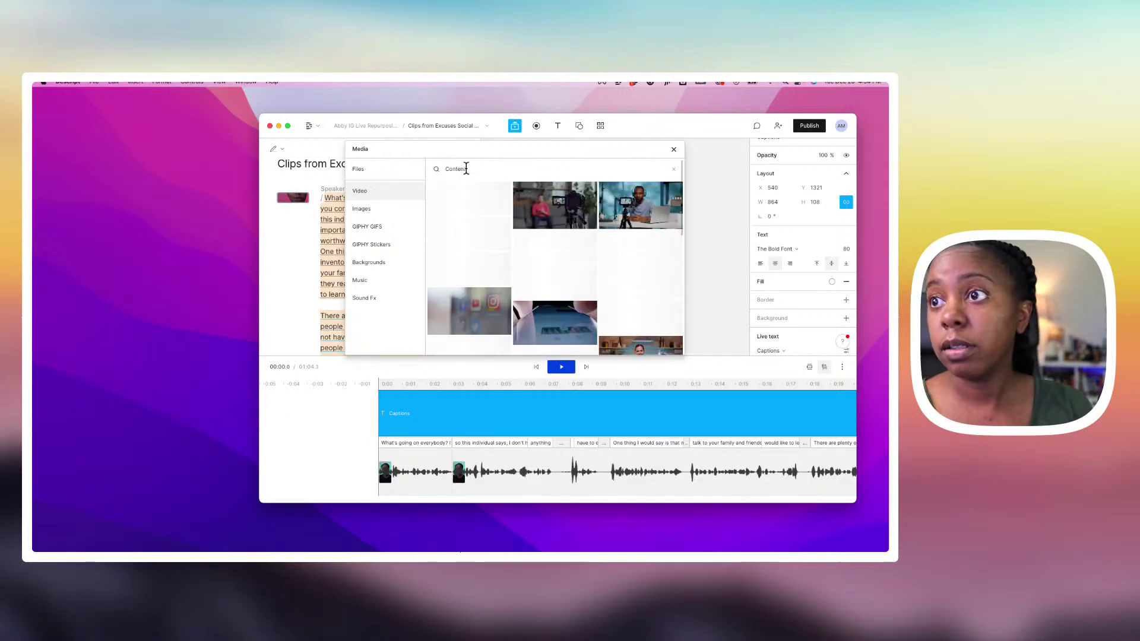
pyautogui.scroll(-1, 500, 329)
pyautogui.click(473, 322)
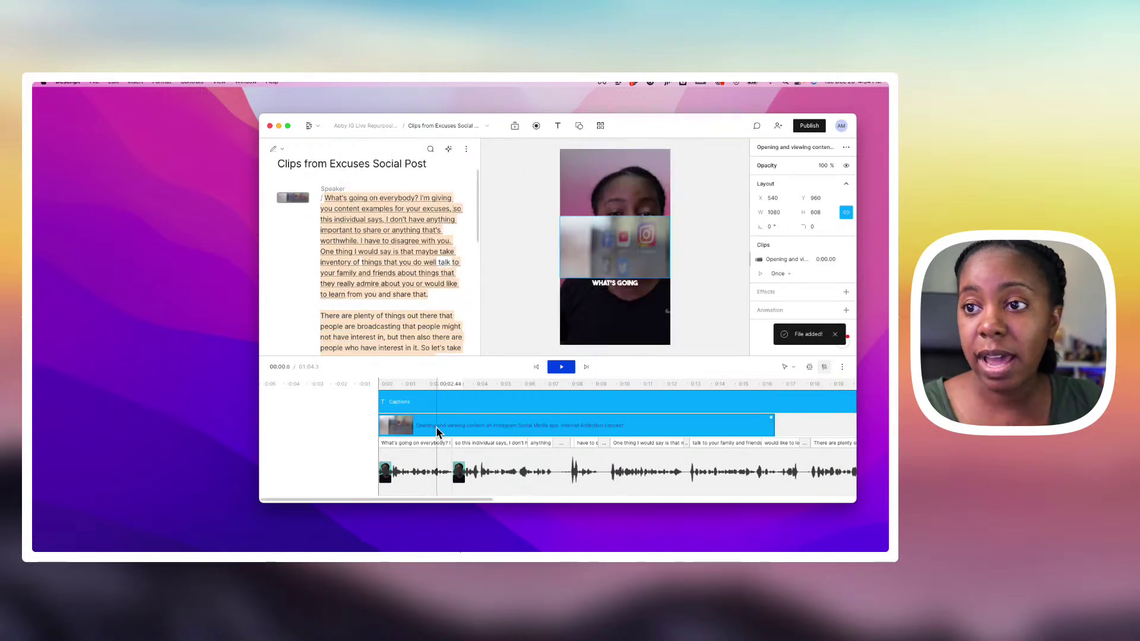
# Step: Lower the first caption segment below the stock clip to a Y position of 1330
pyautogui.click(431, 396)
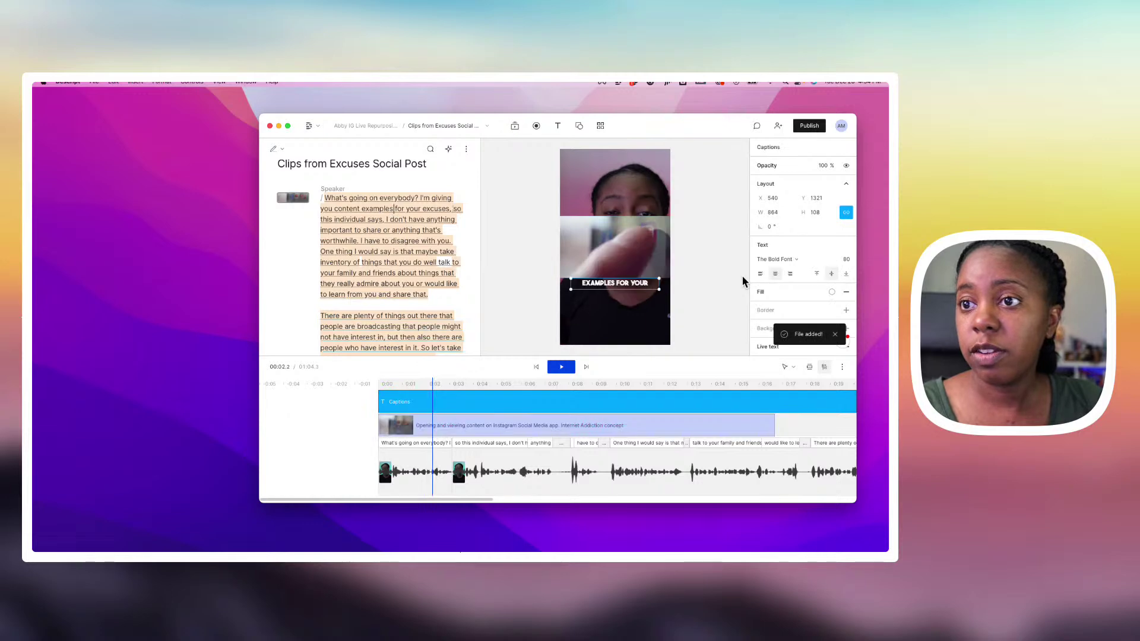
pyautogui.moveTo(818, 208); pyautogui.dragTo(815, 206)
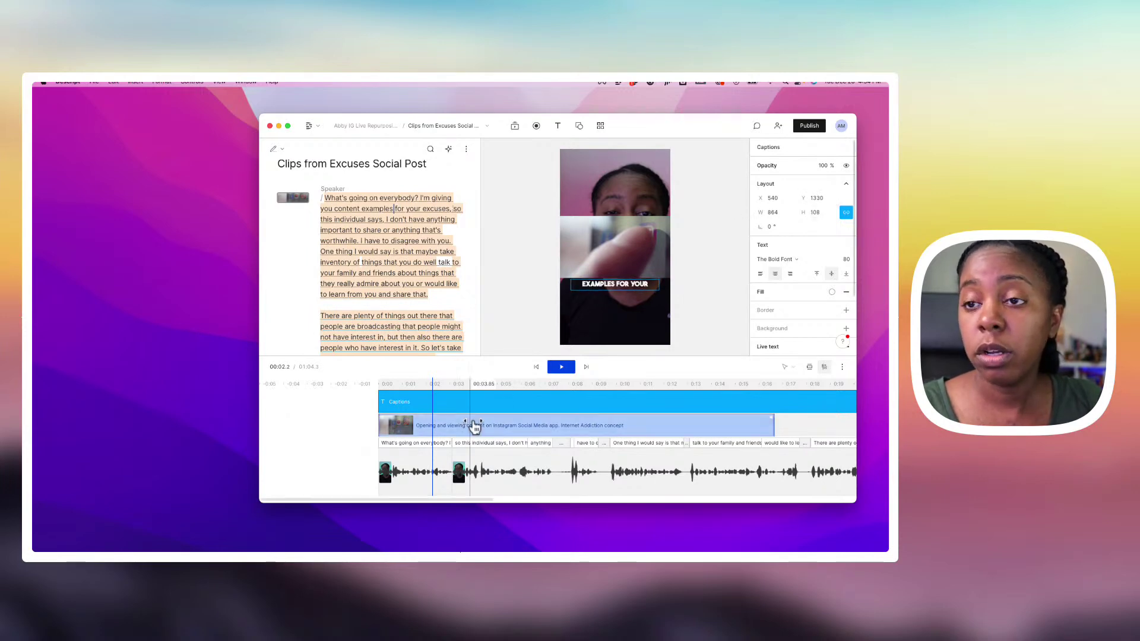
pyautogui.moveTo(426, 425)
pyautogui.mouseDown()
pyautogui.moveTo(423, 391)
pyautogui.moveTo(424, 423)
pyautogui.mouseUp()
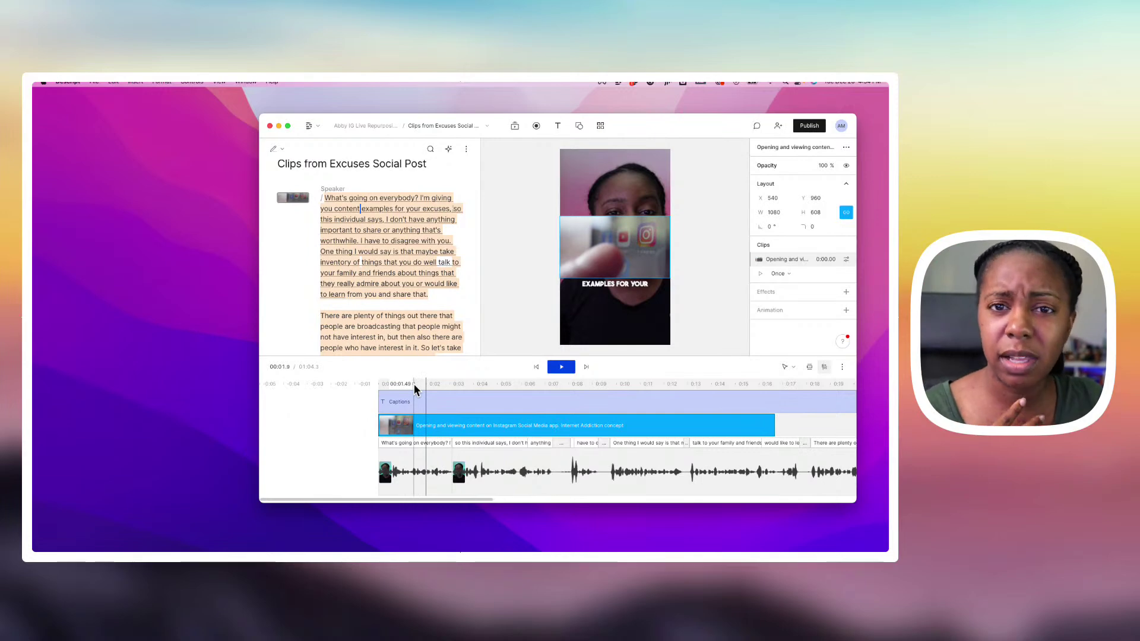
# Step: Delete the first caption segment from the timeline
pyautogui.click(441, 404)
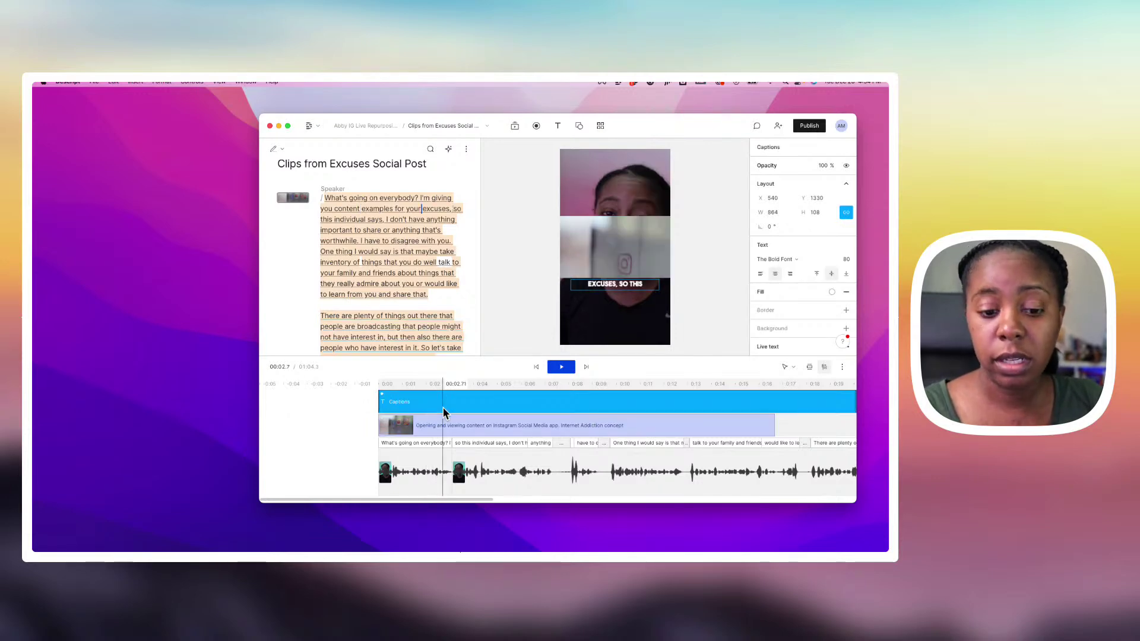
pyautogui.press('Delete')
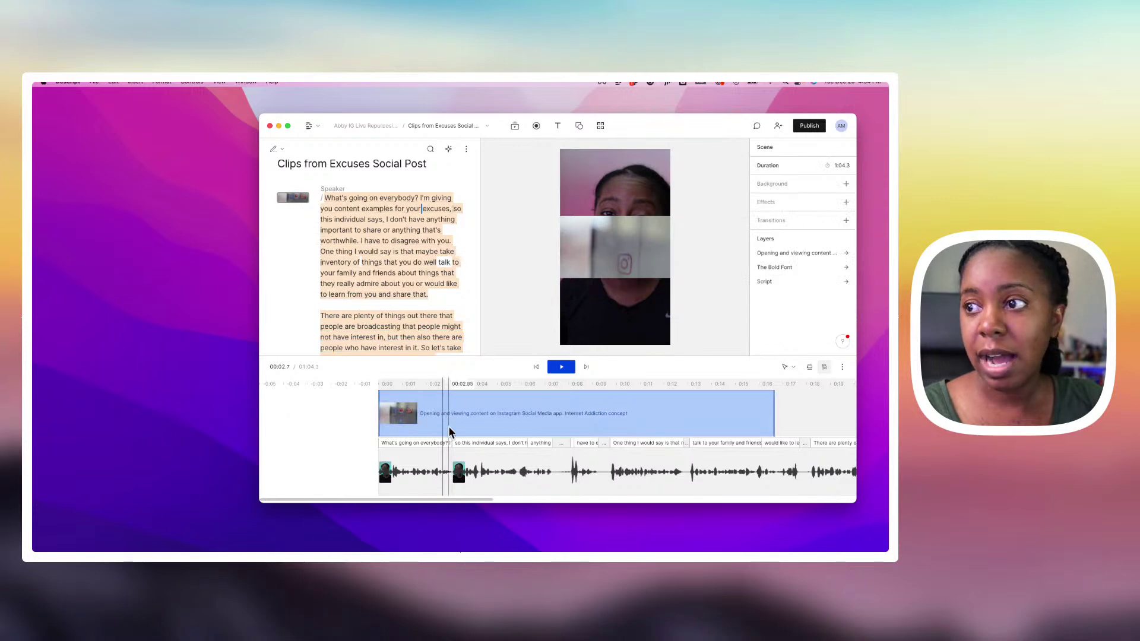
pyautogui.hscroll(3, 497, 423)
pyautogui.hscroll(-3, 497, 422)
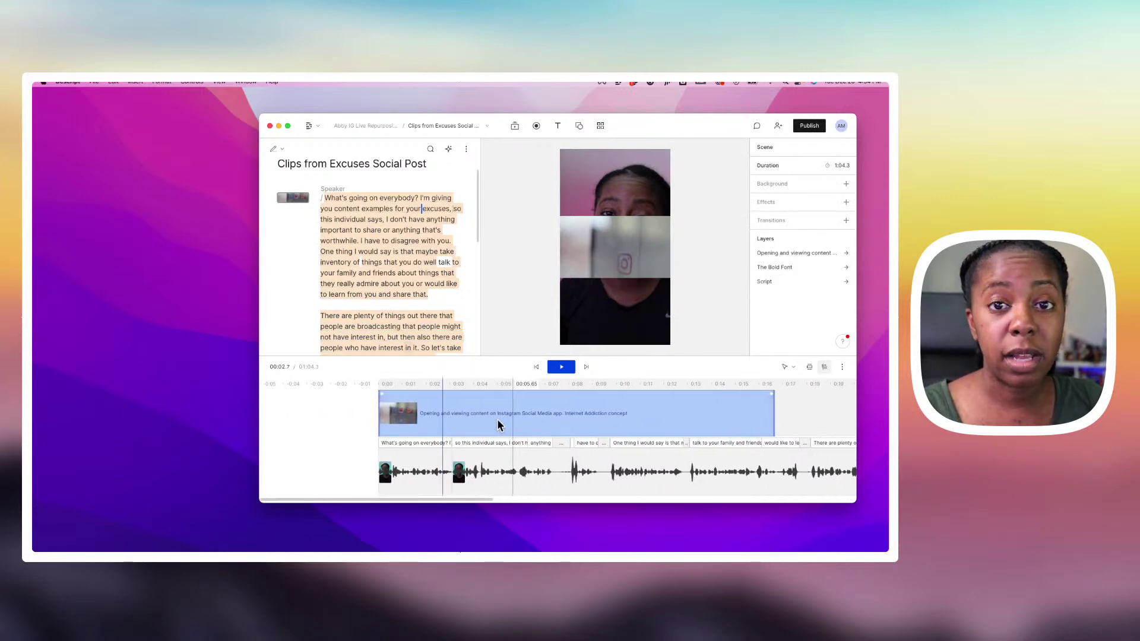
# Step: Enlarge the Instagram stock clip to 3454 wide by 1943 high so it fills the vertical frame
pyautogui.click(478, 410)
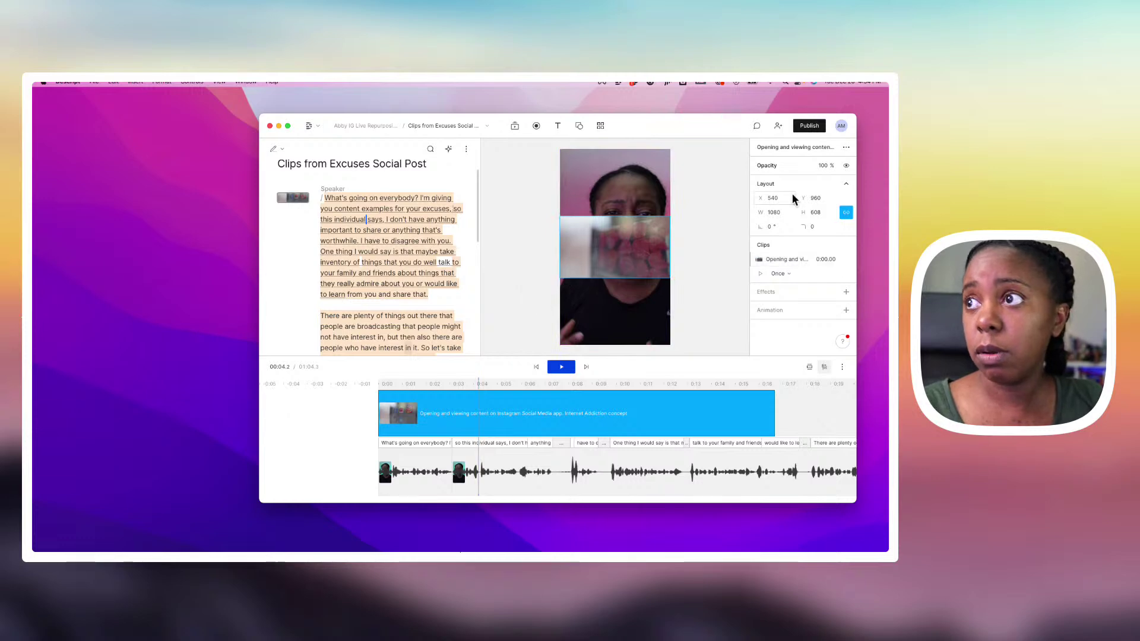
pyautogui.moveTo(780, 215)
pyautogui.mouseDown()
pyautogui.moveTo(810, 216)
pyautogui.moveTo(771, 211)
pyautogui.moveTo(745, 257)
pyautogui.moveTo(762, 221)
pyautogui.mouseUp()
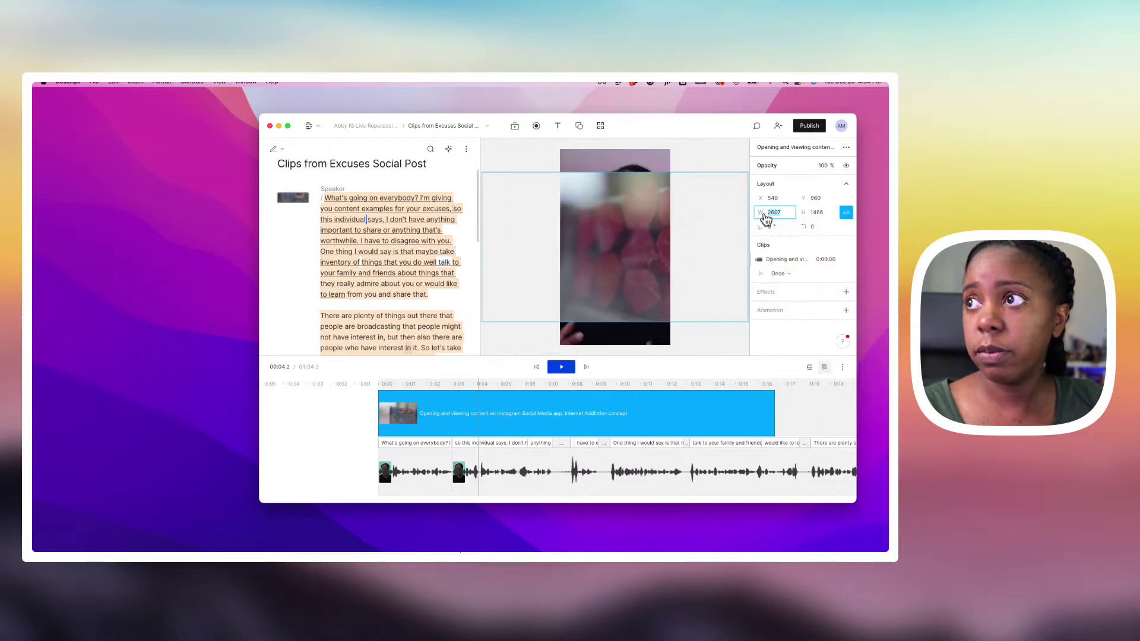
pyautogui.click(779, 200)
pyautogui.moveTo(777, 220); pyautogui.dragTo(786, 218)
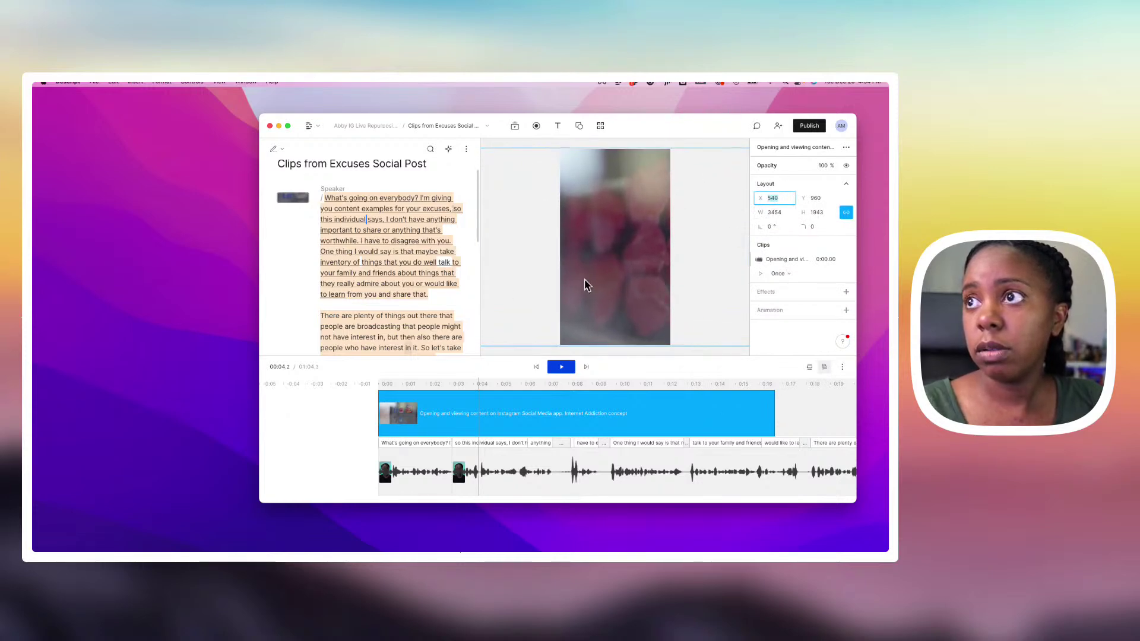
# Step: Reposition the enlarged stock clip in the frame at X 890, Y 971 and play the opening seconds
pyautogui.moveTo(616, 265); pyautogui.dragTo(516, 262)
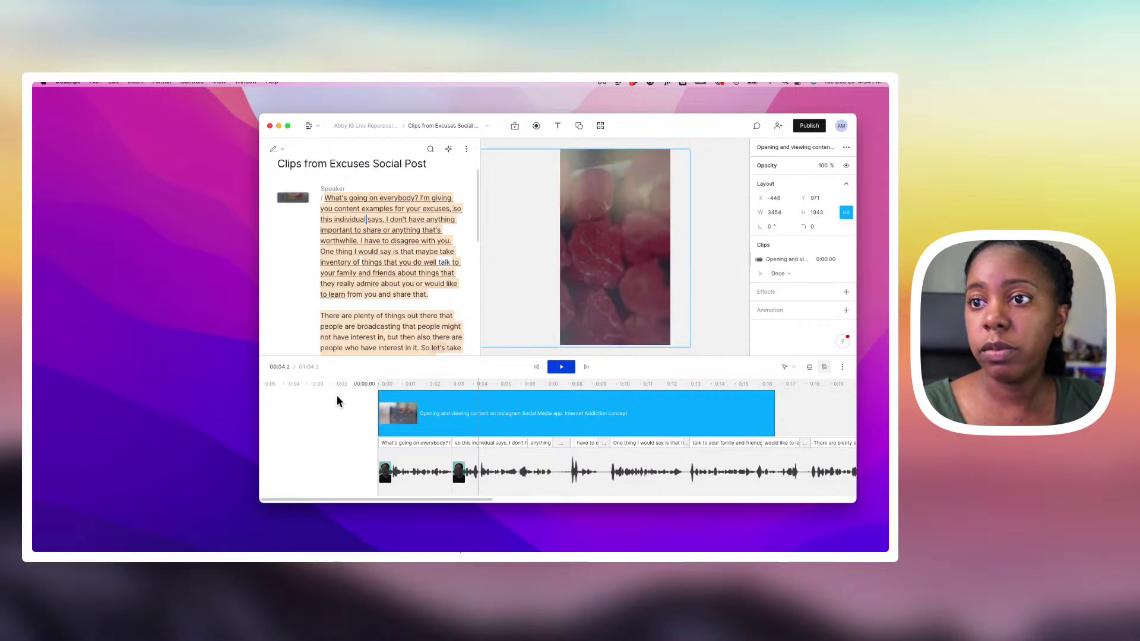
pyautogui.moveTo(618, 241); pyautogui.dragTo(796, 236)
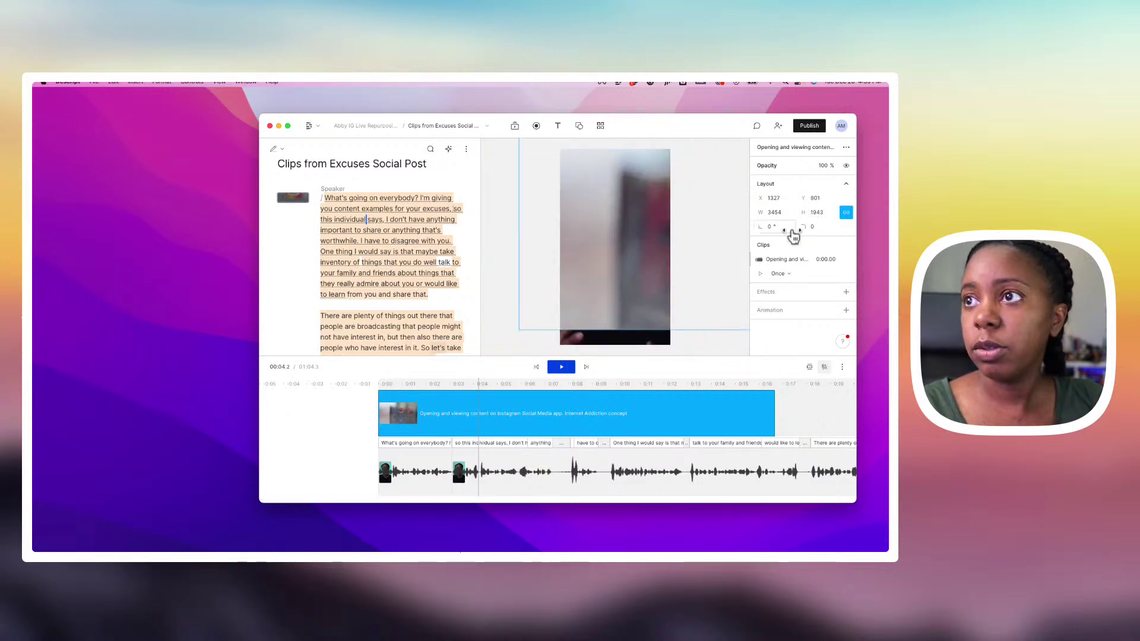
pyautogui.moveTo(644, 259); pyautogui.dragTo(601, 283)
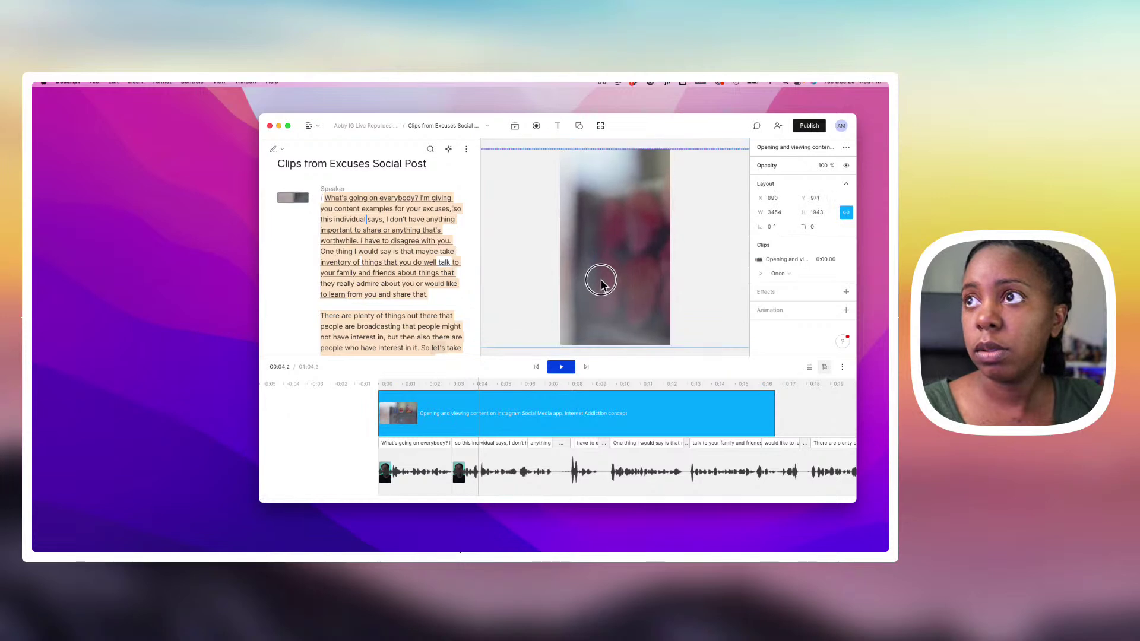
pyautogui.click(382, 399)
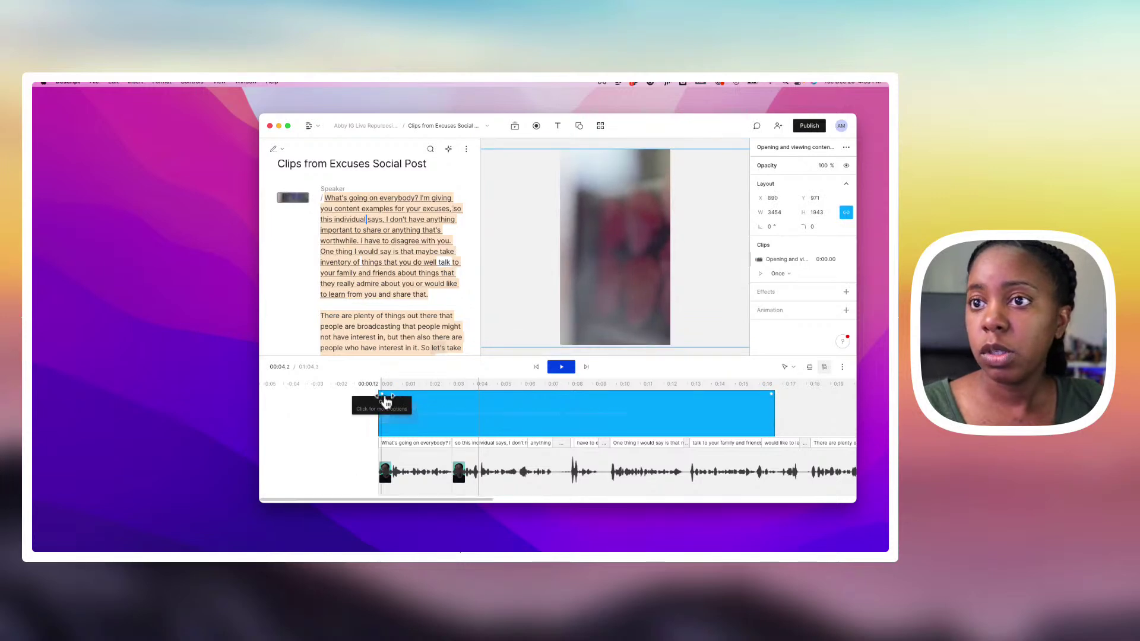
pyautogui.press('space')
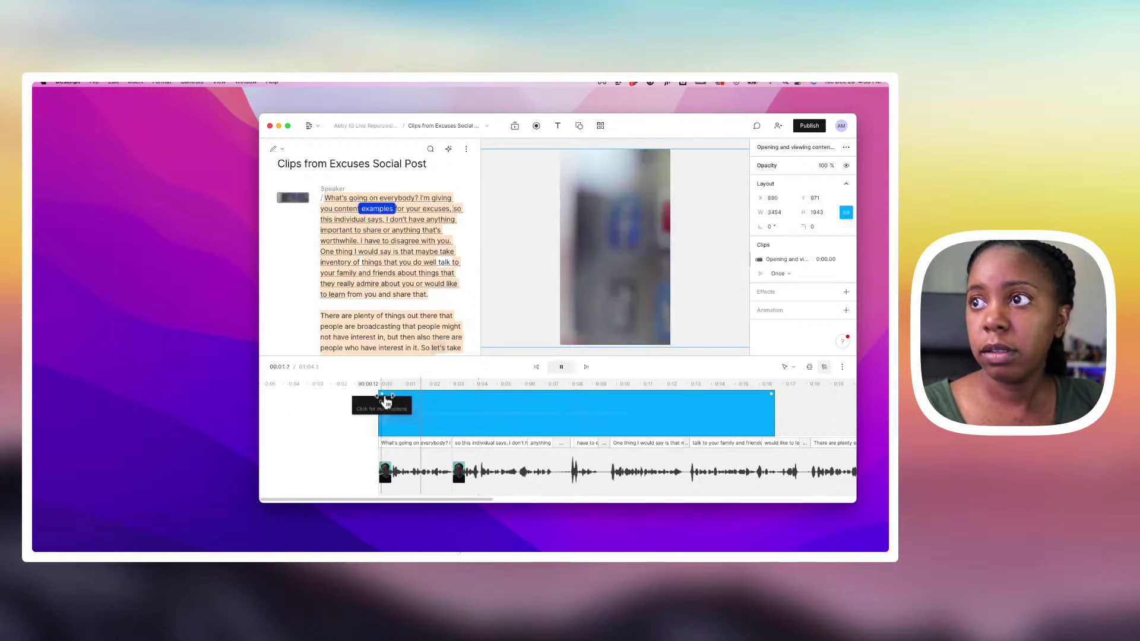
pyautogui.press('space')
pyautogui.click(448, 407)
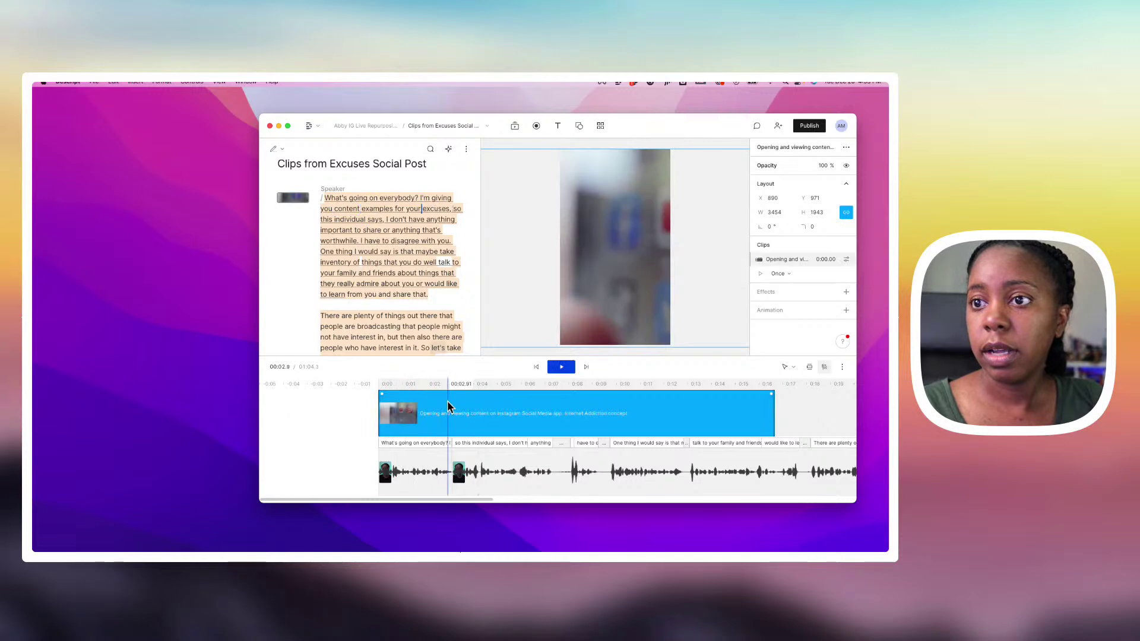
# Step: Add a fresh captions layer to the composition and raise it to a Y position of 1590
pyautogui.click(557, 125)
pyautogui.click(552, 186)
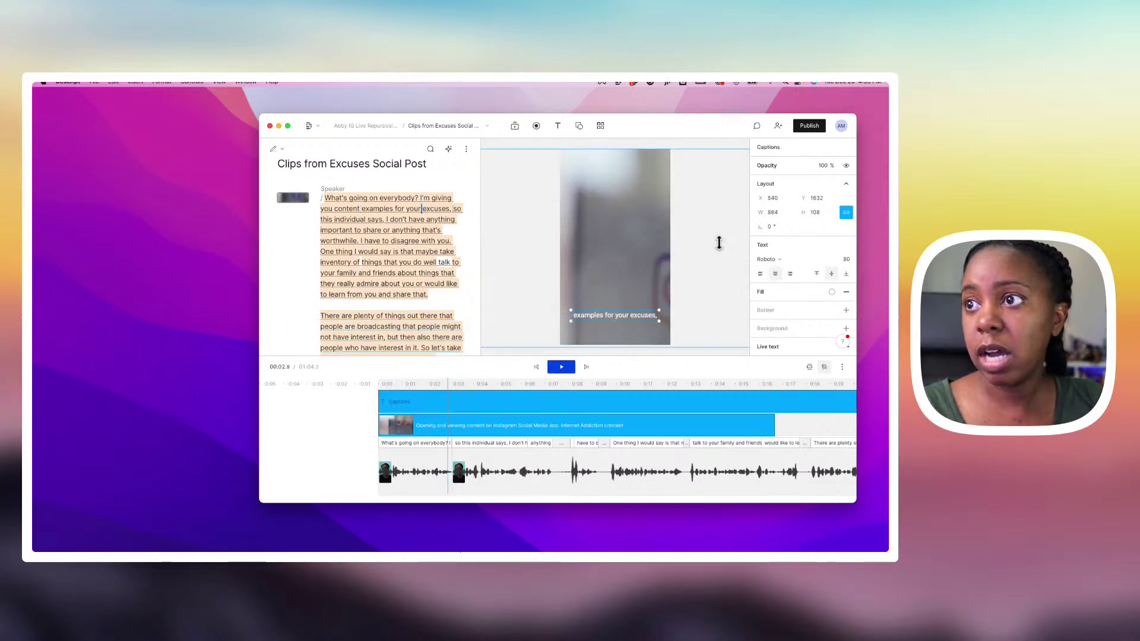
pyautogui.moveTo(806, 208); pyautogui.dragTo(776, 215)
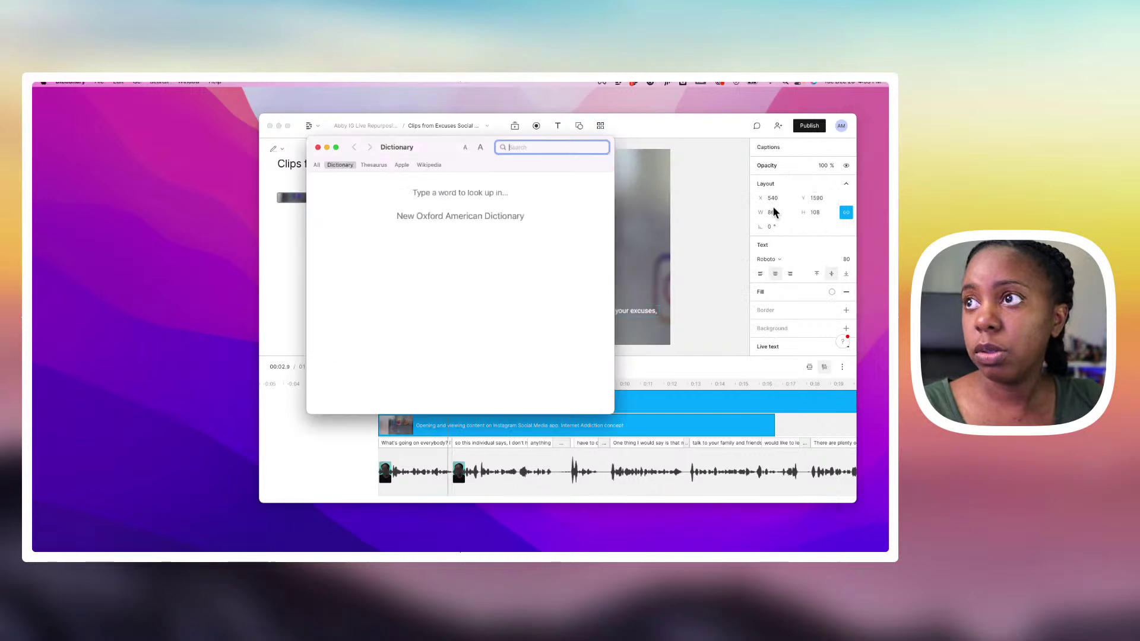
pyautogui.click(318, 147)
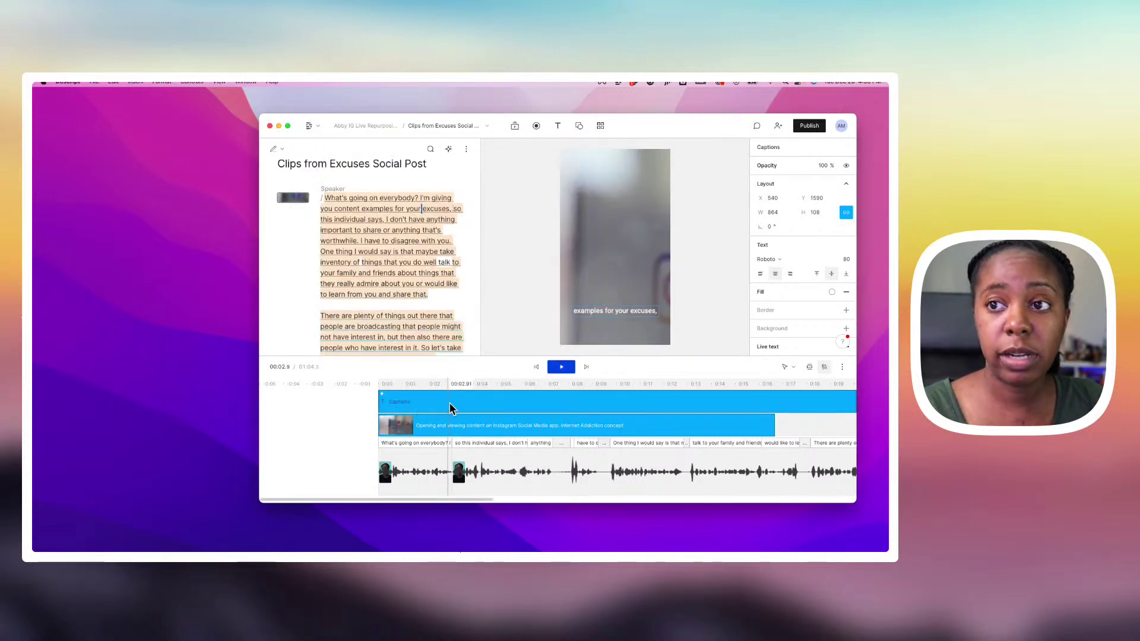
# Step: Delete the Instagram stock clip from beneath the captions layer
pyautogui.click(441, 432)
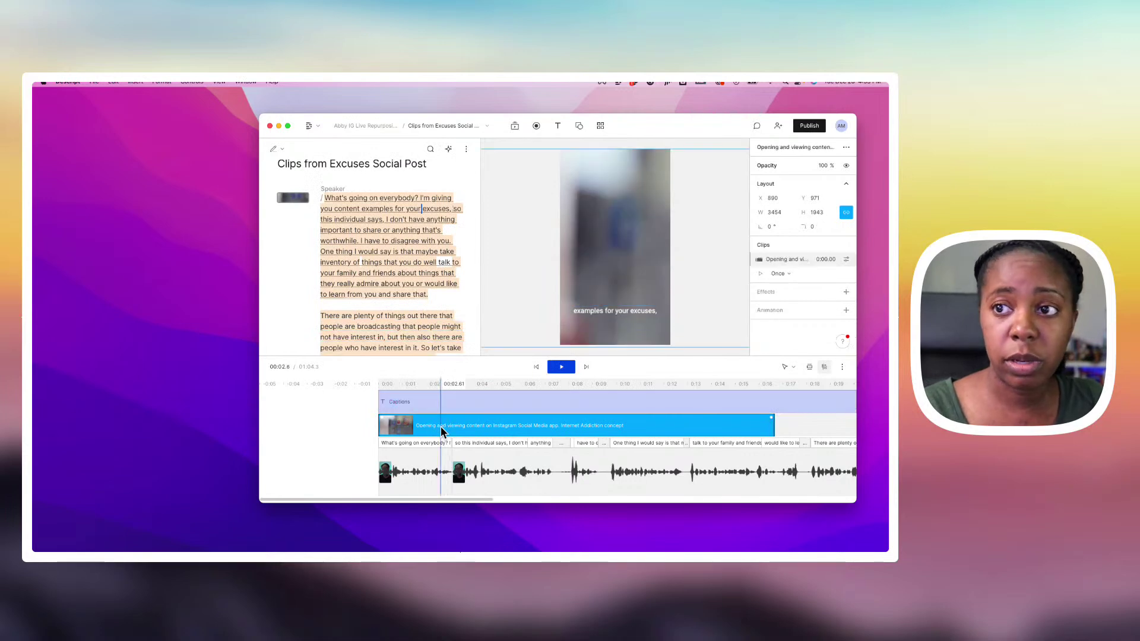
pyautogui.press('Delete')
pyautogui.click(436, 404)
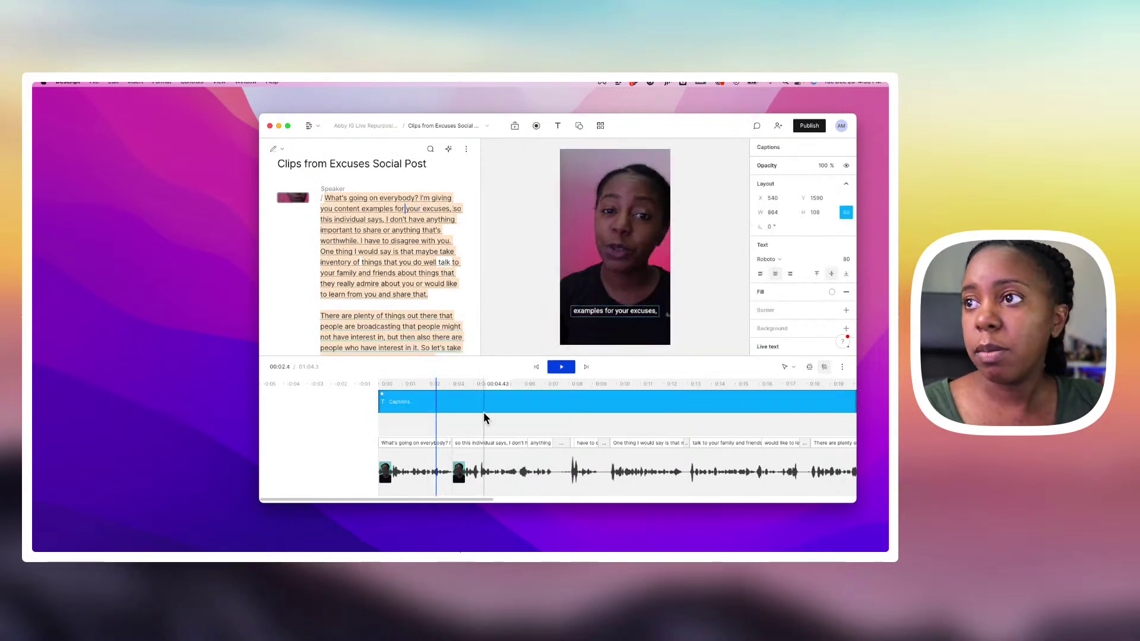
# Step: Delete the leftover caption segment in The Bold Font from the timeline, keeping only the new captions layer
pyautogui.scroll(-5, 484, 414)
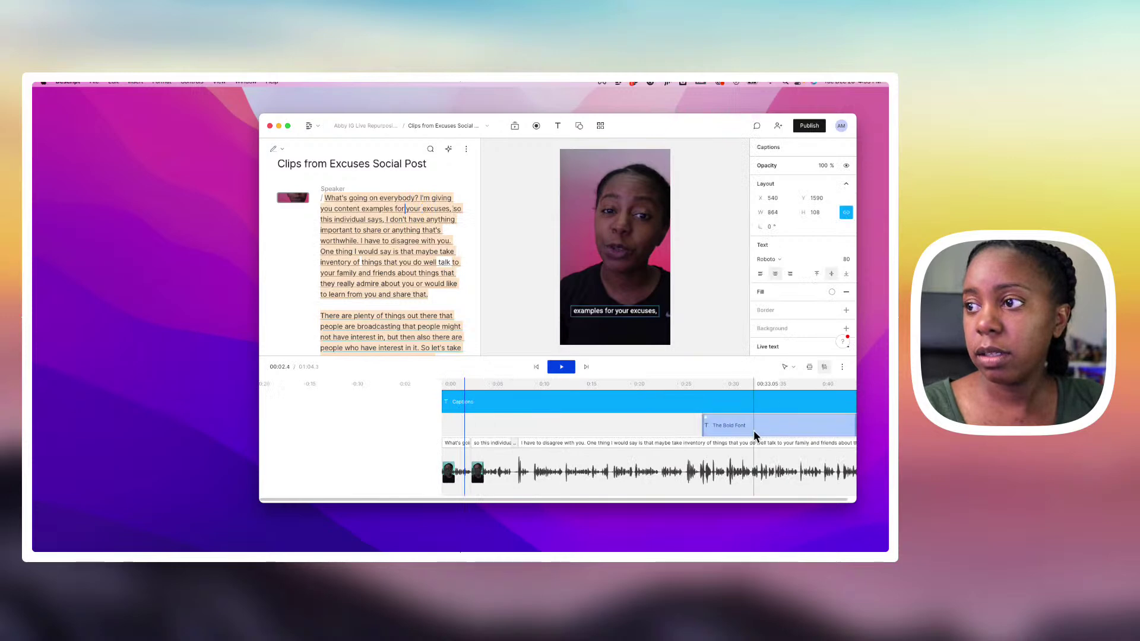
pyautogui.click(756, 427)
pyautogui.press('Delete')
pyautogui.click(461, 412)
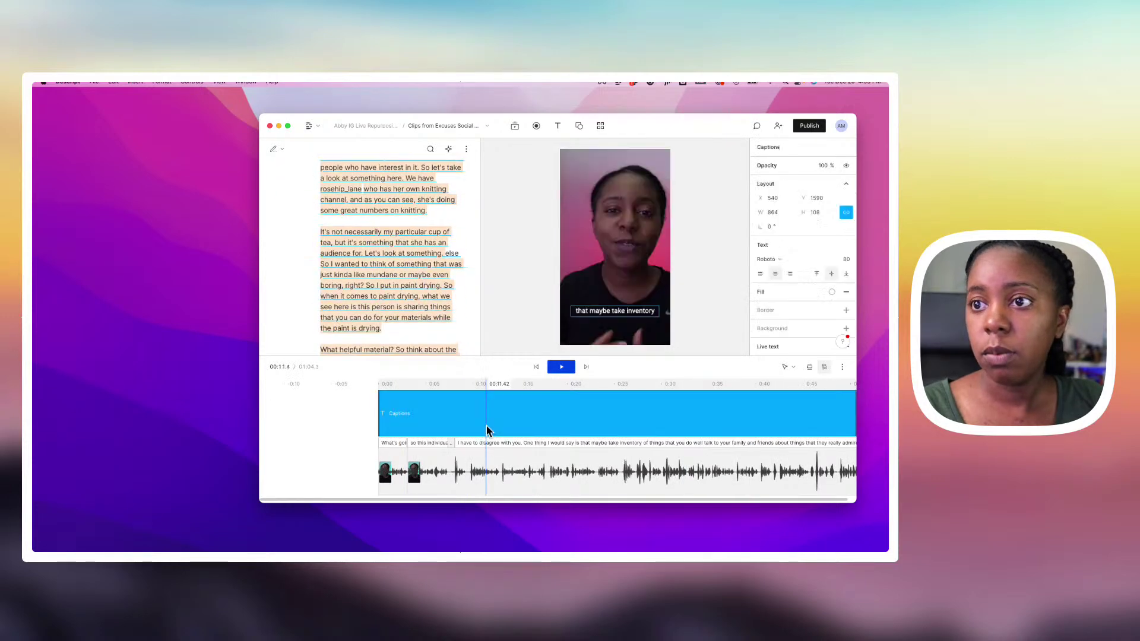
pyautogui.click(514, 125)
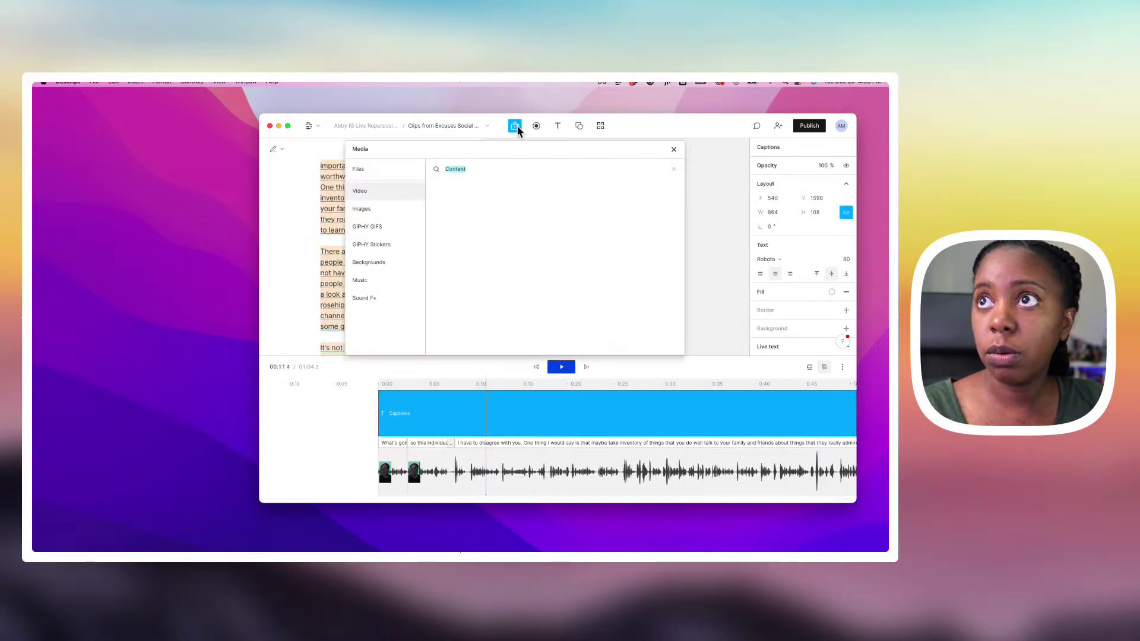
pyautogui.click(380, 191)
pyautogui.click(377, 214)
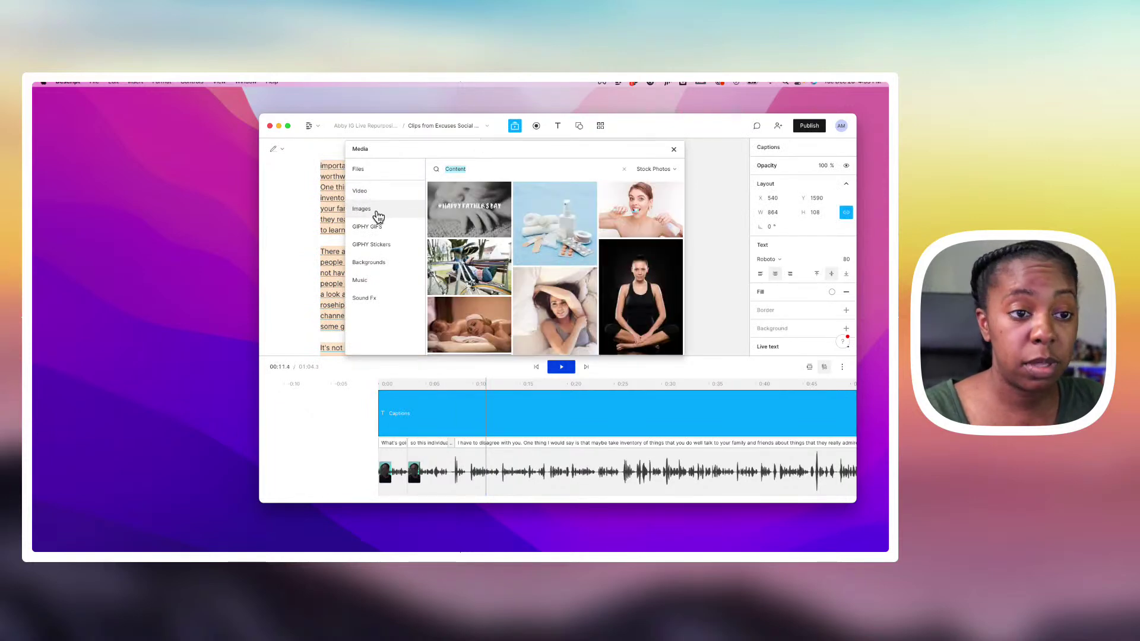
# Step: Delete the captions layer from the timeline
pyautogui.click(416, 419)
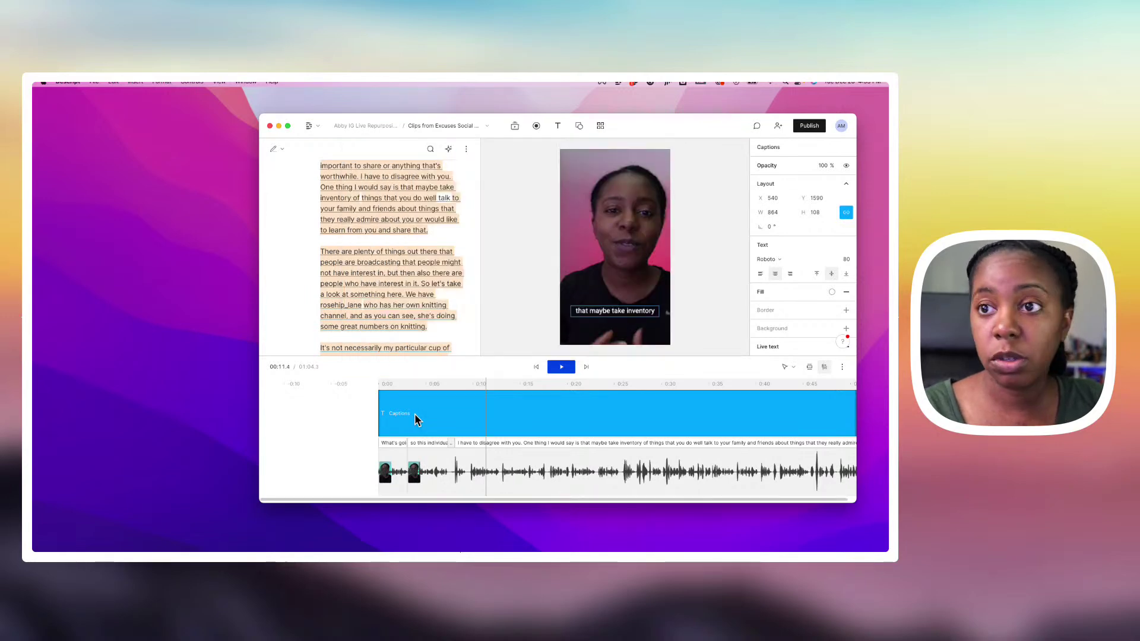
pyautogui.click(425, 414)
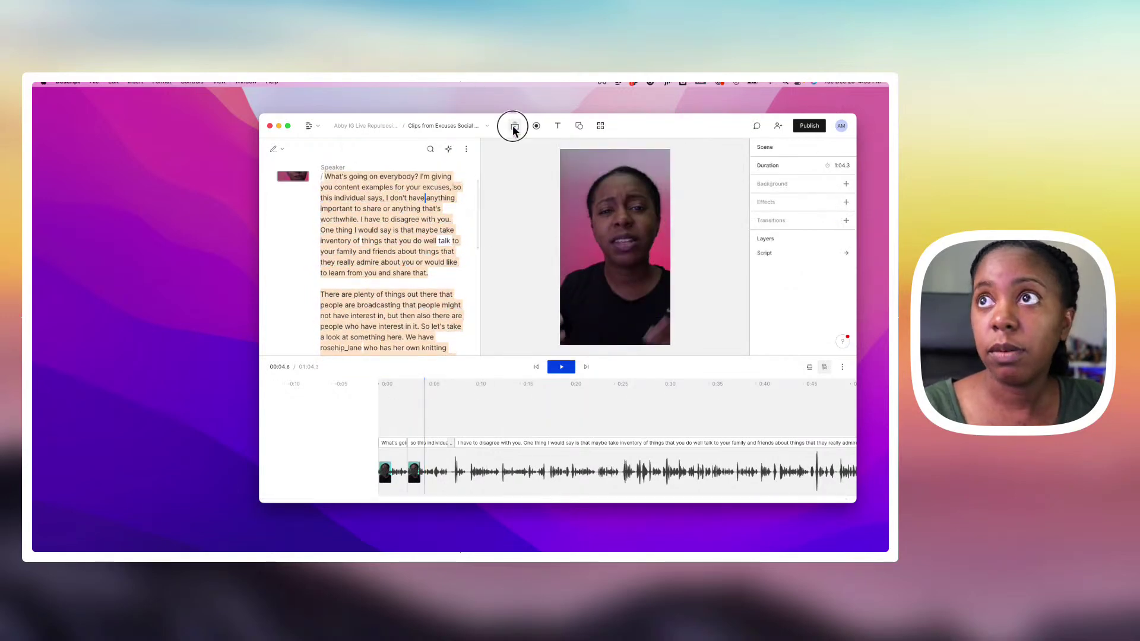
# Step: Browse the stock videos, stock photos, GIPHY GIFs and GIPHY stickers offered for "Content"
pyautogui.click(514, 126)
pyautogui.click(389, 194)
pyautogui.click(381, 214)
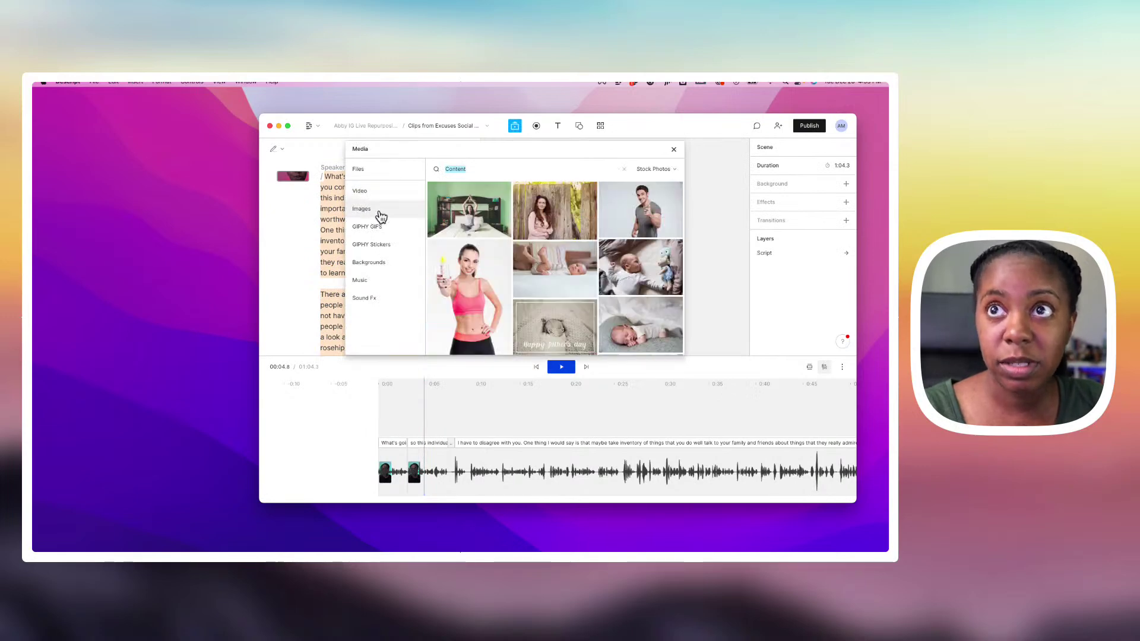
pyautogui.click(380, 227)
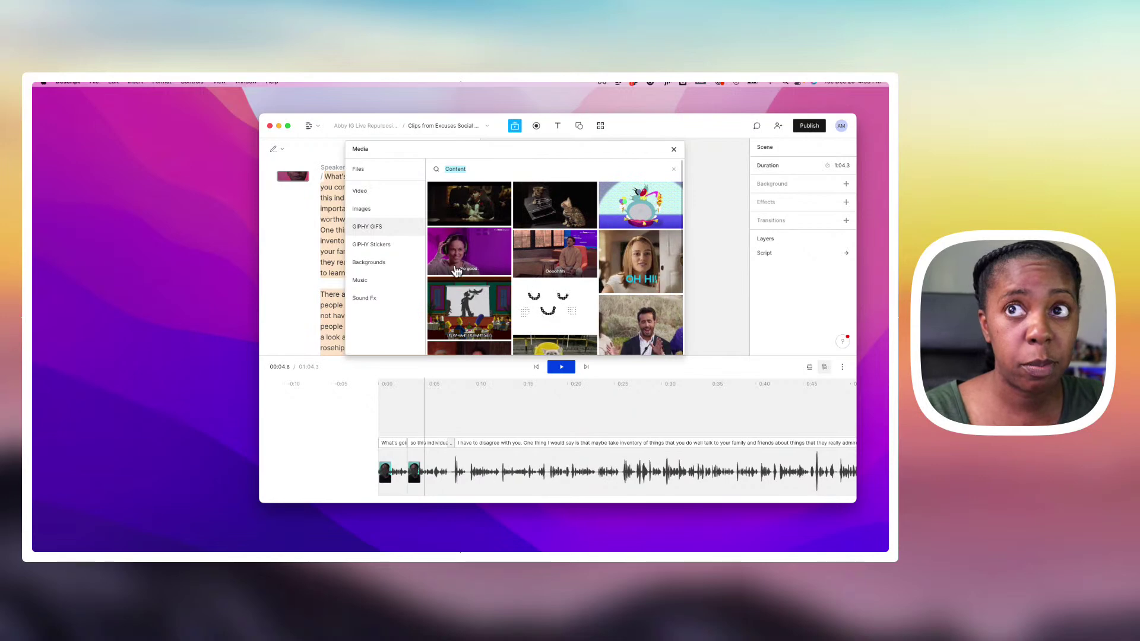
pyautogui.click(389, 245)
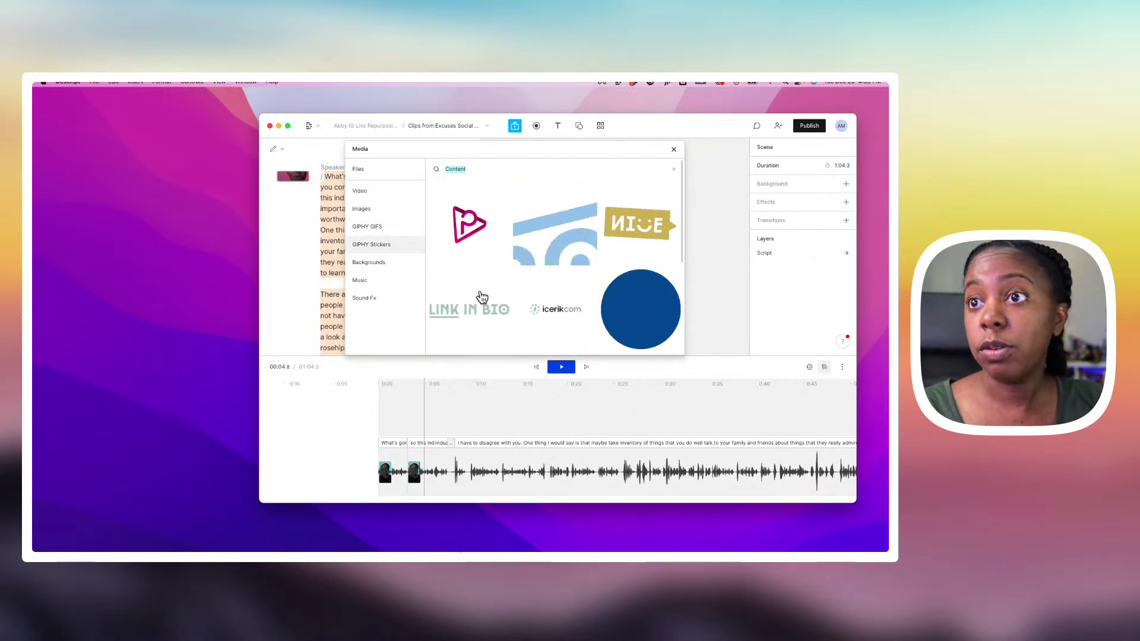
# Step: Search the GIPHY stickers for "heart" and add the first red heart sticker to the composition
pyautogui.click(473, 171)
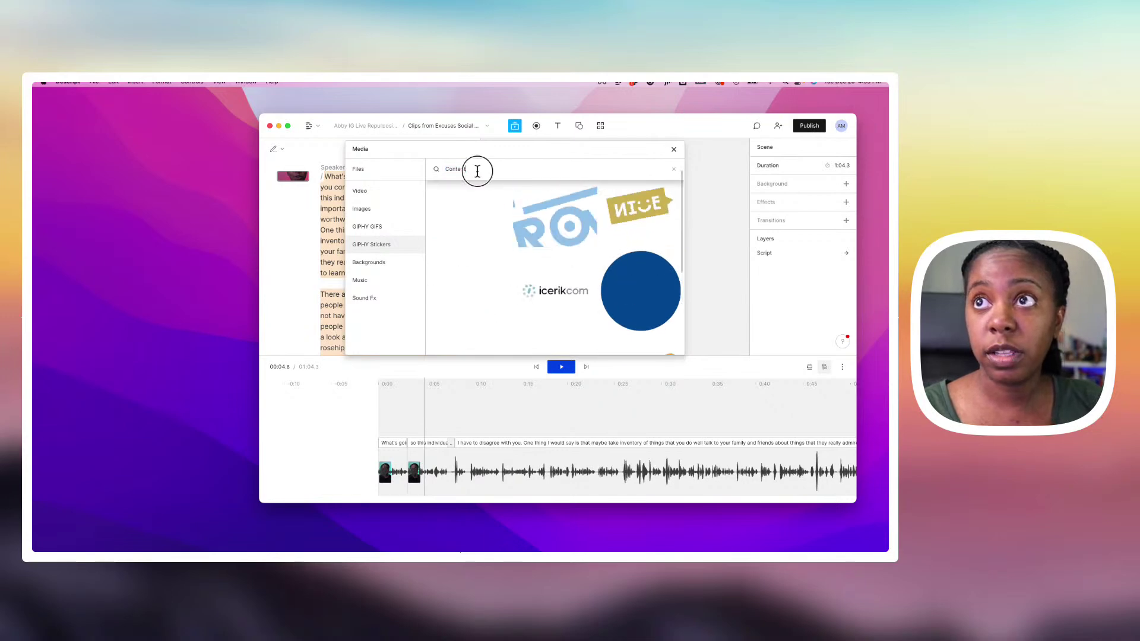
pyautogui.press('BackSpace')
pyautogui.press('BackSpace')
pyautogui.press('BackSpace')
pyautogui.press('BackSpace')
pyautogui.press('BackSpace')
pyautogui.press('BackSpace')
pyautogui.press('BackSpace')
pyautogui.write('heart')
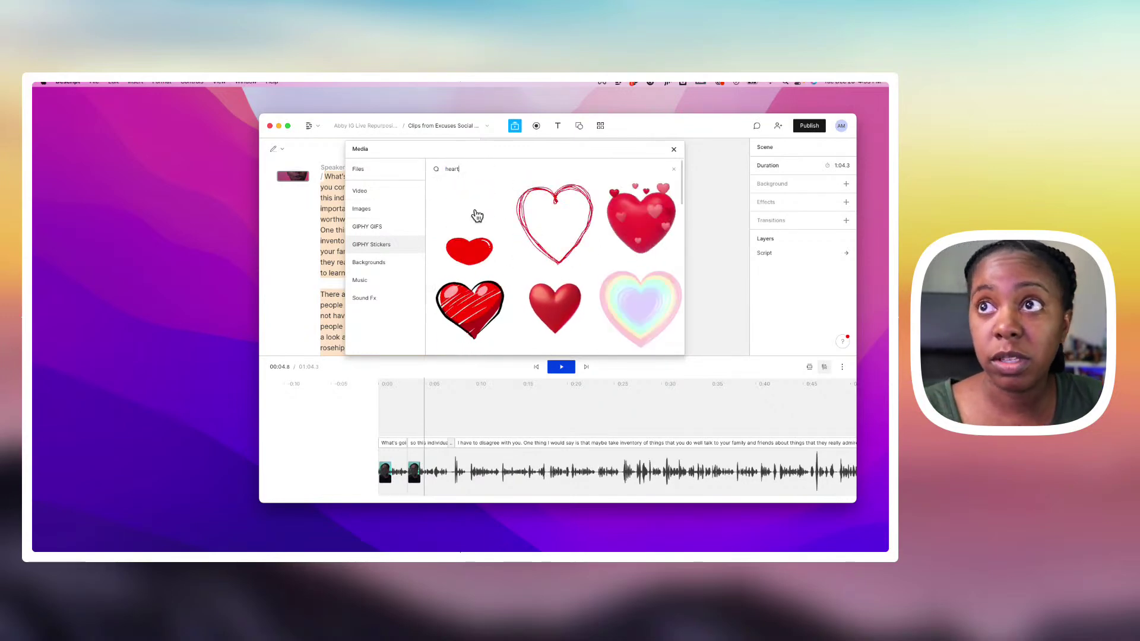
pyautogui.click(475, 212)
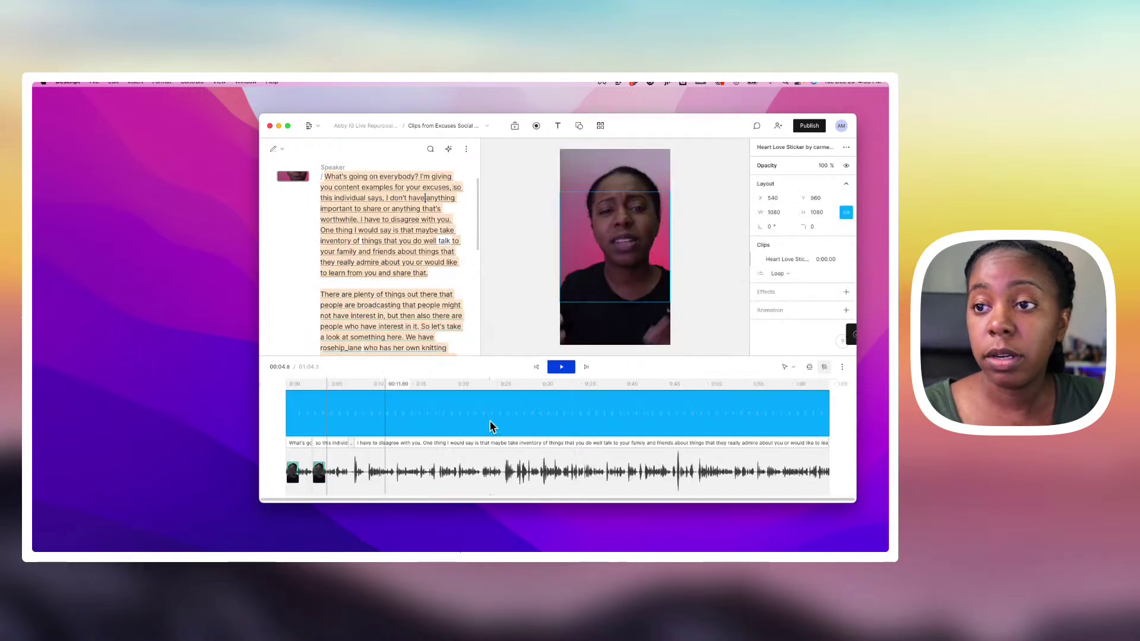
# Step: Set the heart sticker clip to play once instead of looping
pyautogui.hscroll(-3, 481, 427)
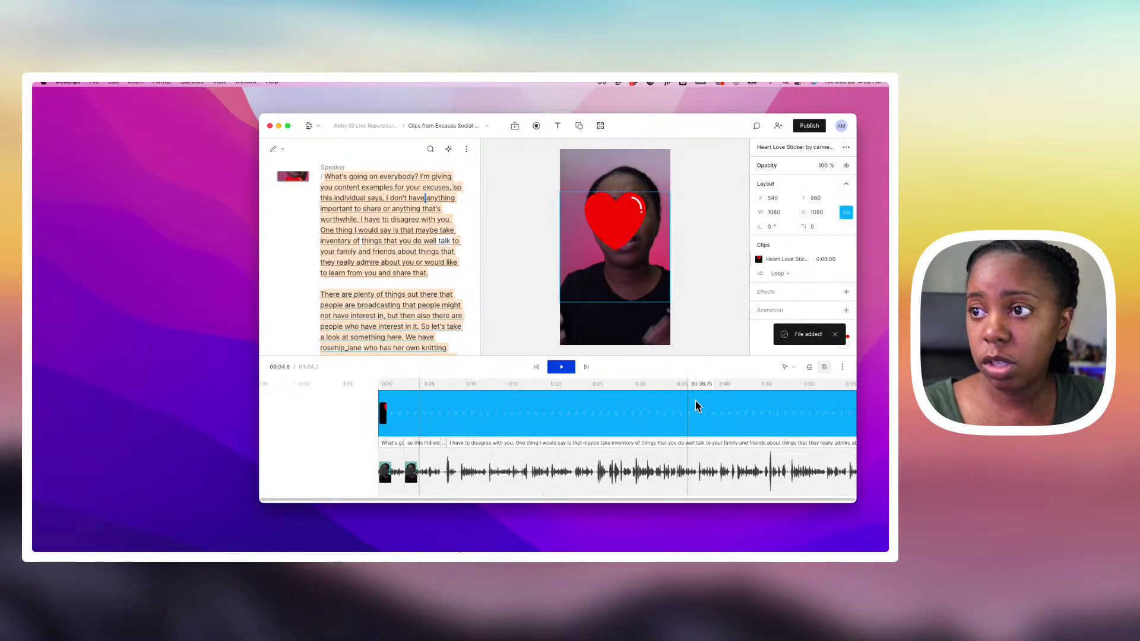
pyautogui.click(789, 274)
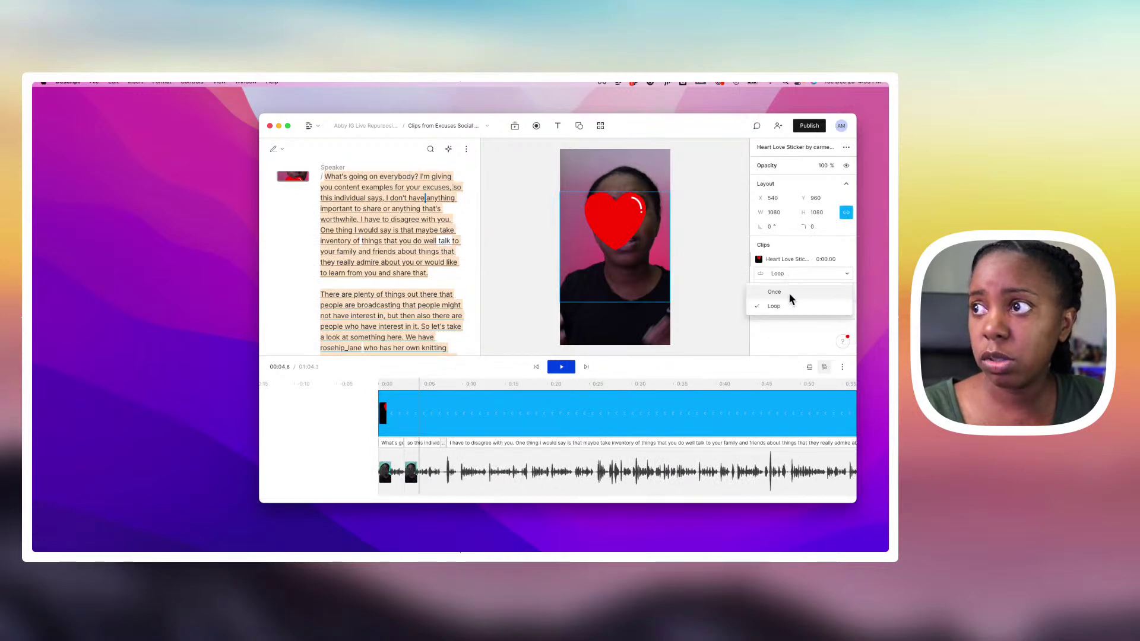
pyautogui.click(790, 299)
# Step: Move the heart sticker clip to about 2 seconds on the timeline and play that part
pyautogui.scroll(5, 410, 425)
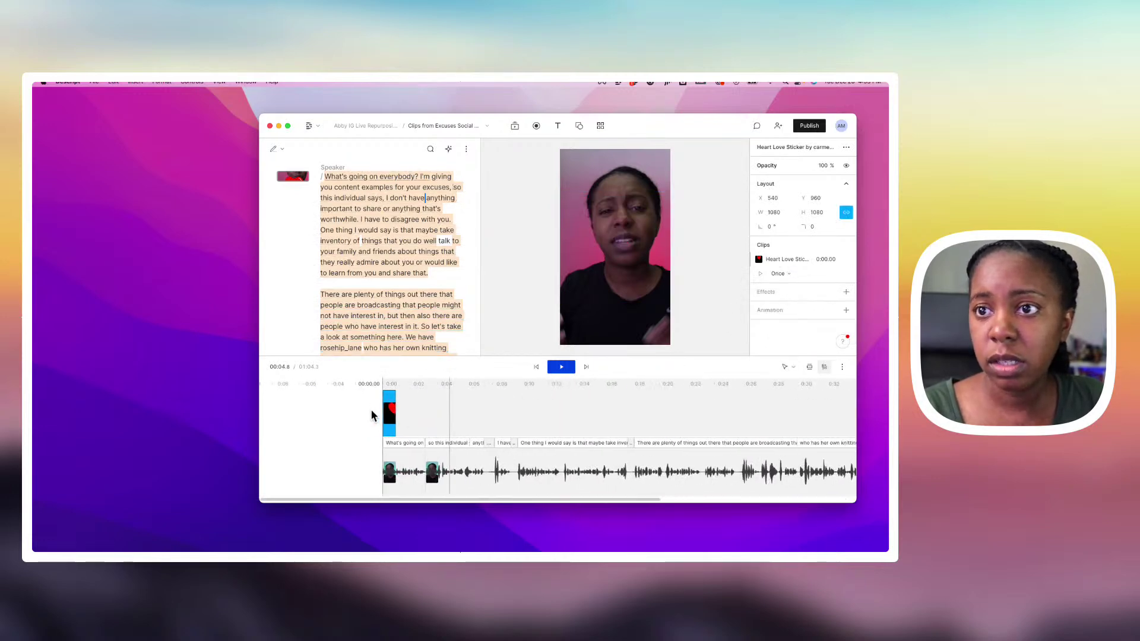
pyautogui.click(415, 421)
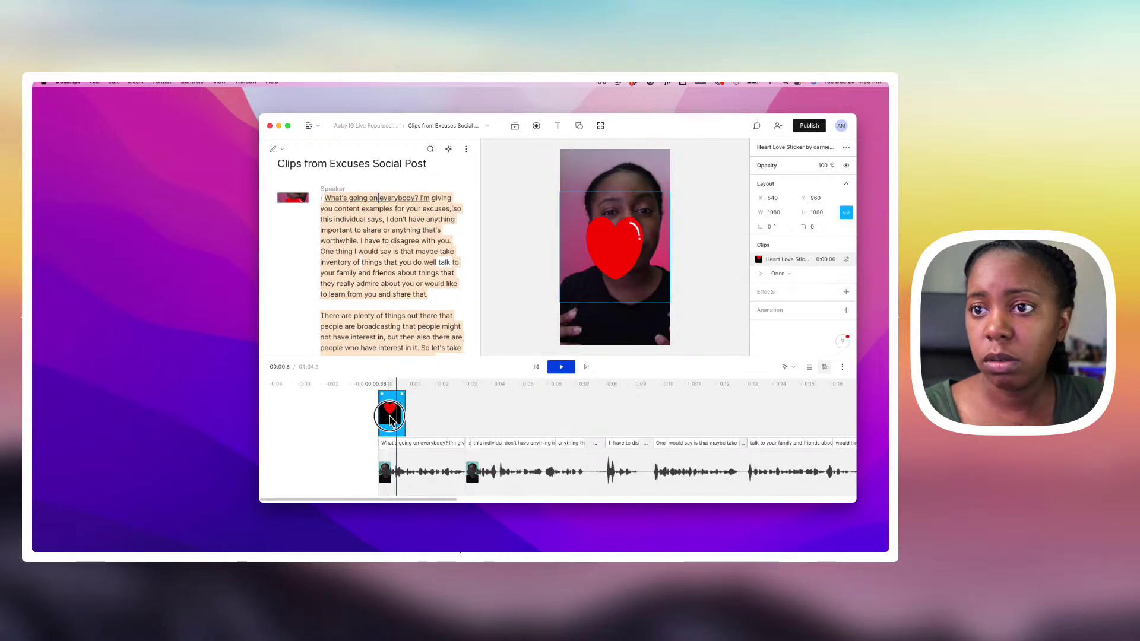
pyautogui.moveTo(416, 422); pyautogui.dragTo(459, 420)
pyautogui.click(504, 414)
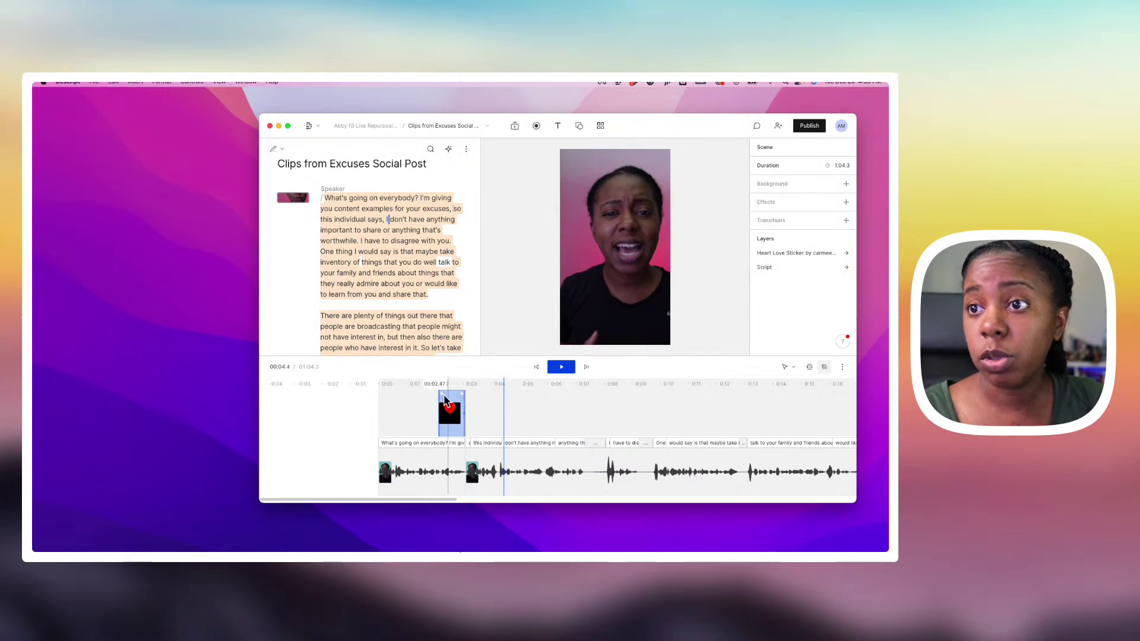
pyautogui.click(450, 416)
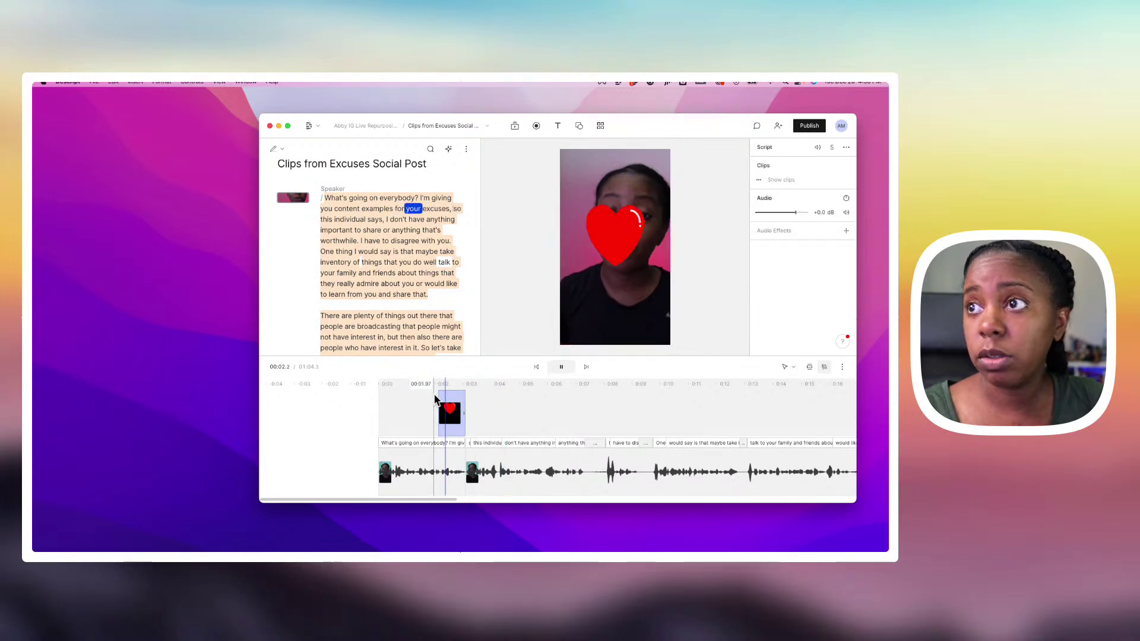
# Step: Scale the heart sticker to 676 by 676, lower it to a Y position of 1506 and preview it
pyautogui.click(452, 419)
pyautogui.moveTo(778, 218); pyautogui.dragTo(765, 220)
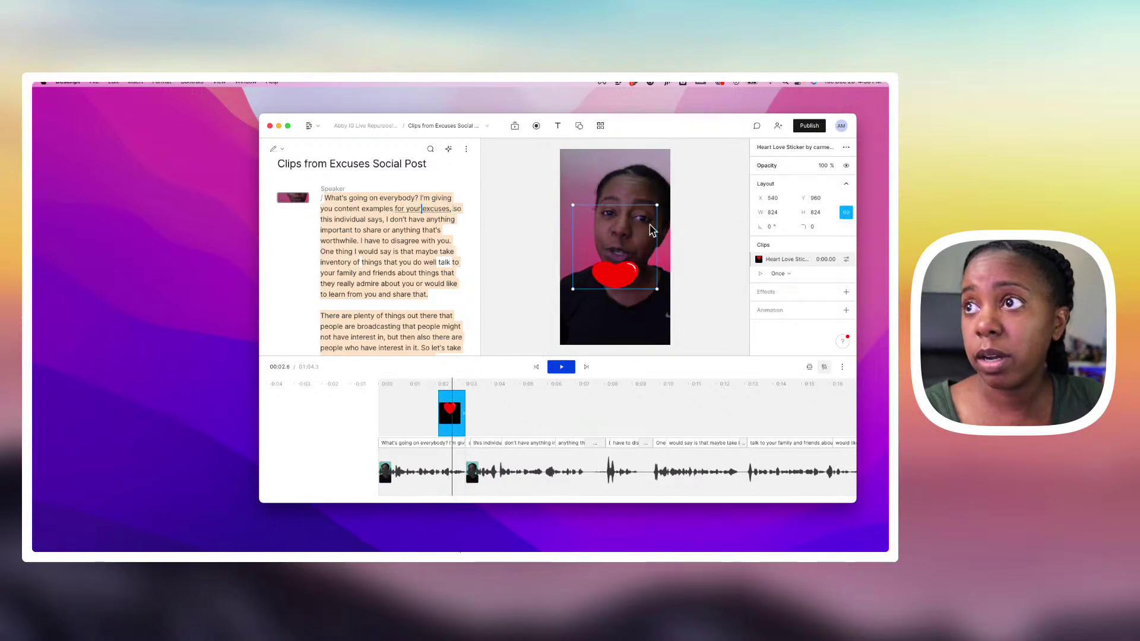
pyautogui.moveTo(775, 219); pyautogui.dragTo(834, 200)
pyautogui.click(810, 201)
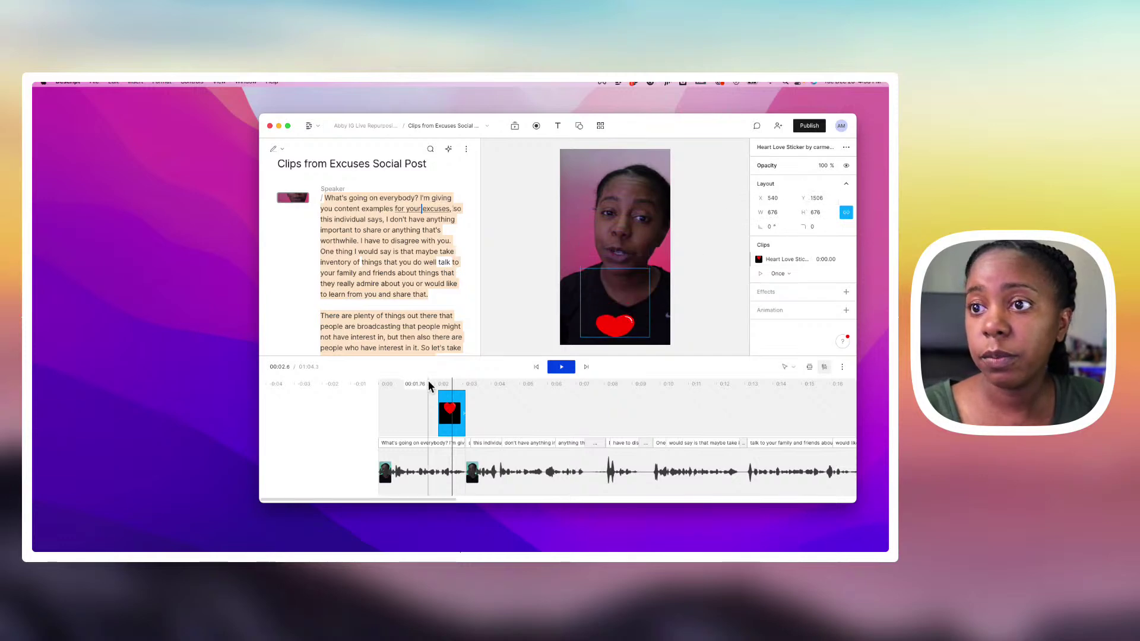
pyautogui.press('space')
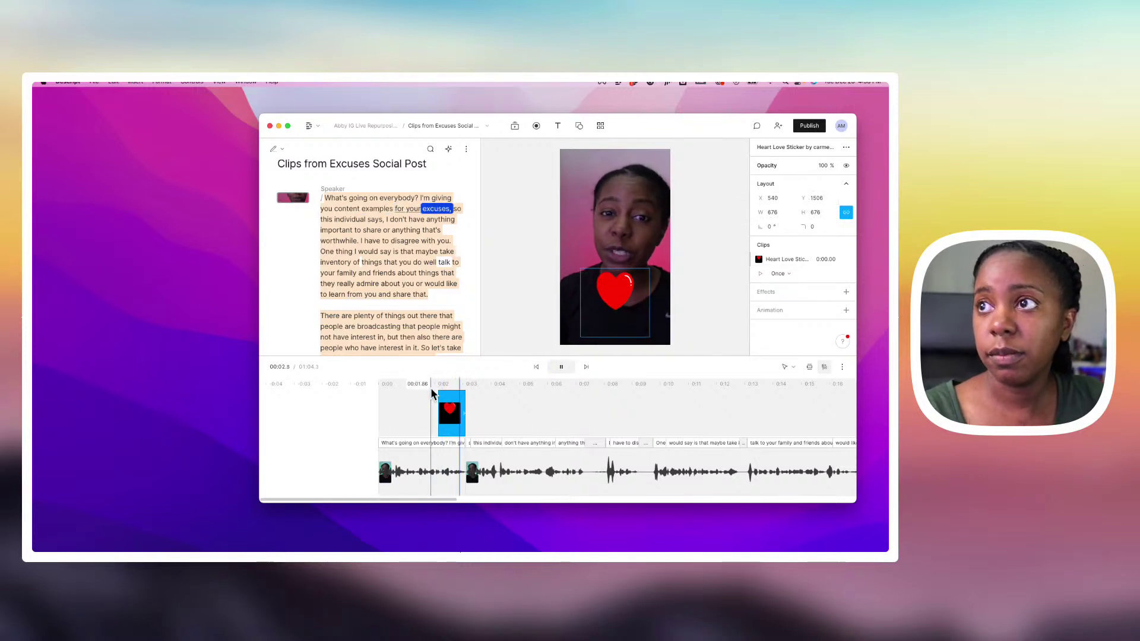
pyautogui.press('space')
# Step: Browse the stock backgrounds offered for "heart"
pyautogui.click(514, 126)
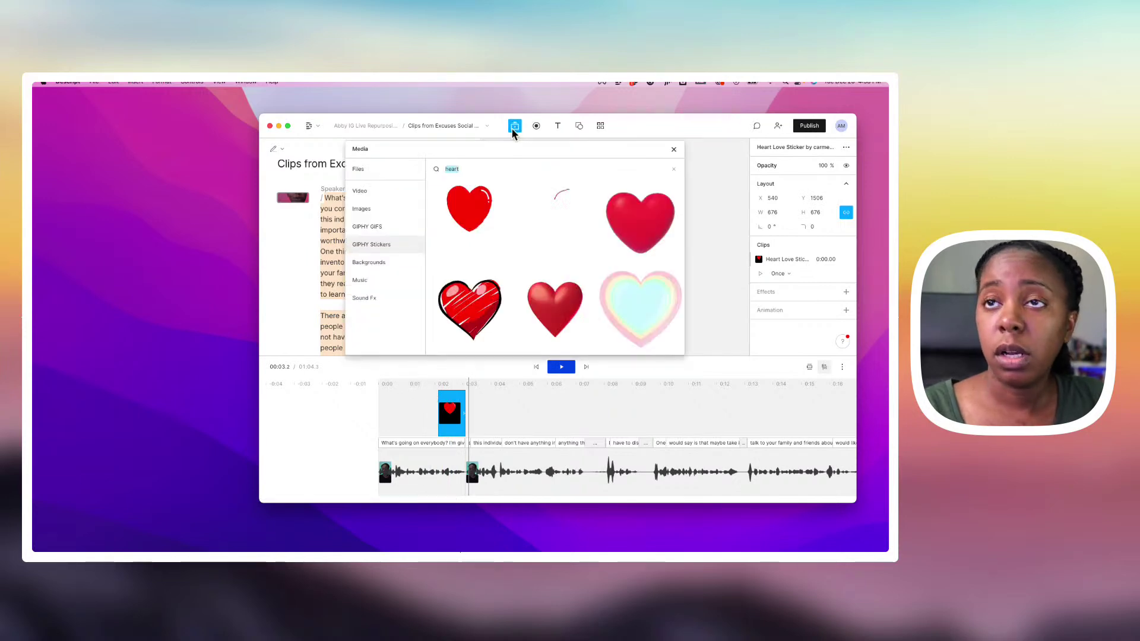
pyautogui.click(377, 264)
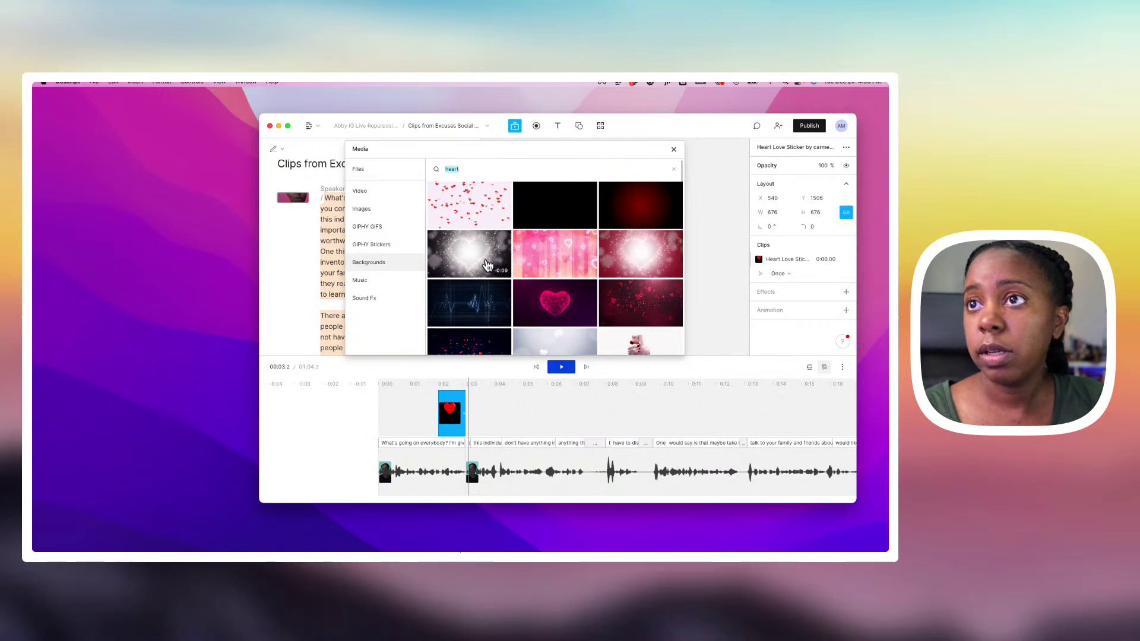
pyautogui.scroll(-10, 486, 264)
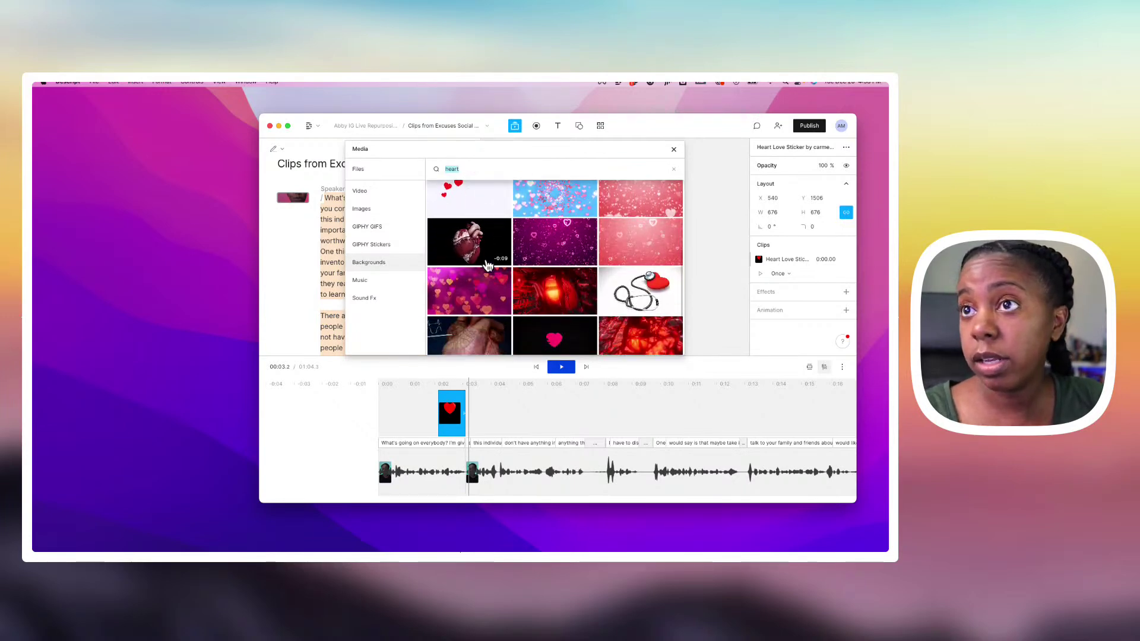
pyautogui.scroll(-2, 487, 264)
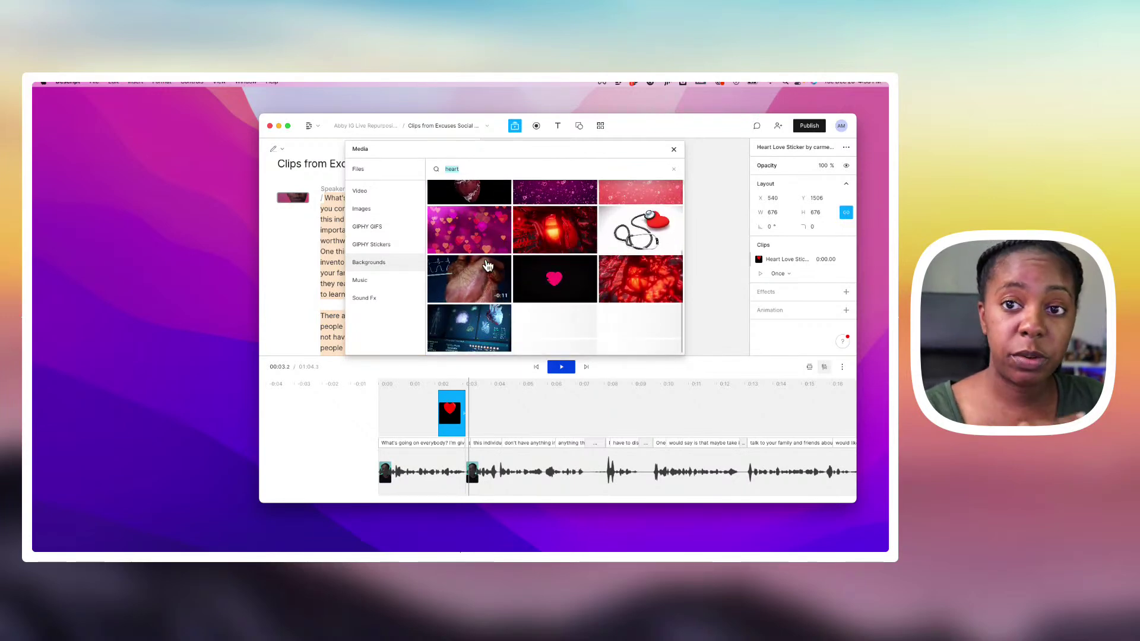
pyautogui.scroll(-3, 487, 264)
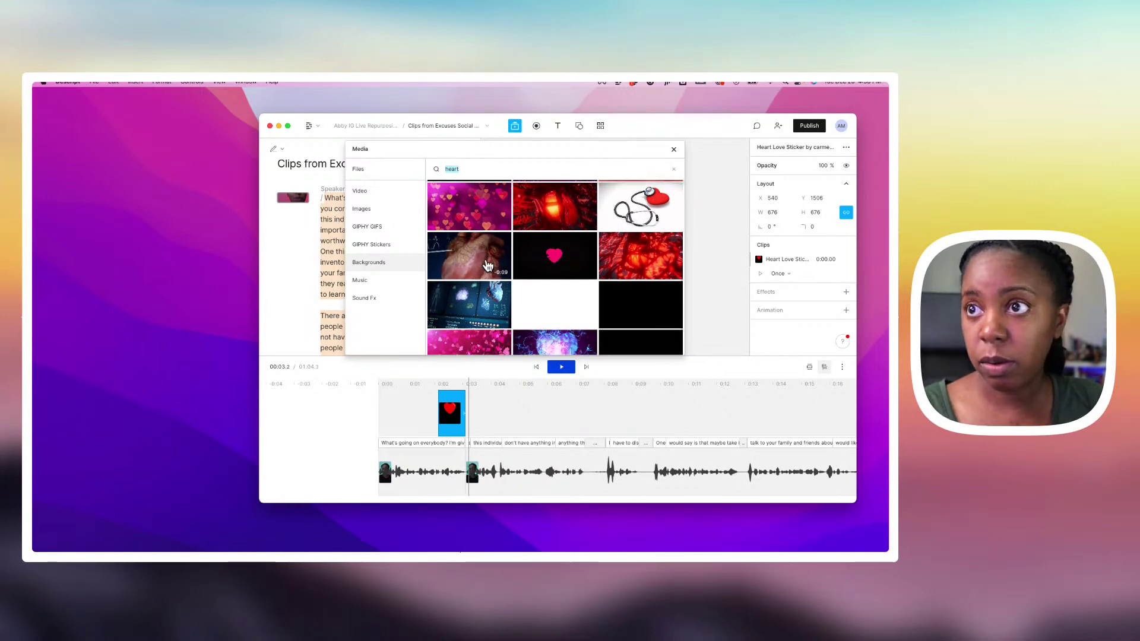
# Step: Search the stock music for "lofi" and add the track Morose Lofi (Instrumental) to the composition
pyautogui.click(368, 280)
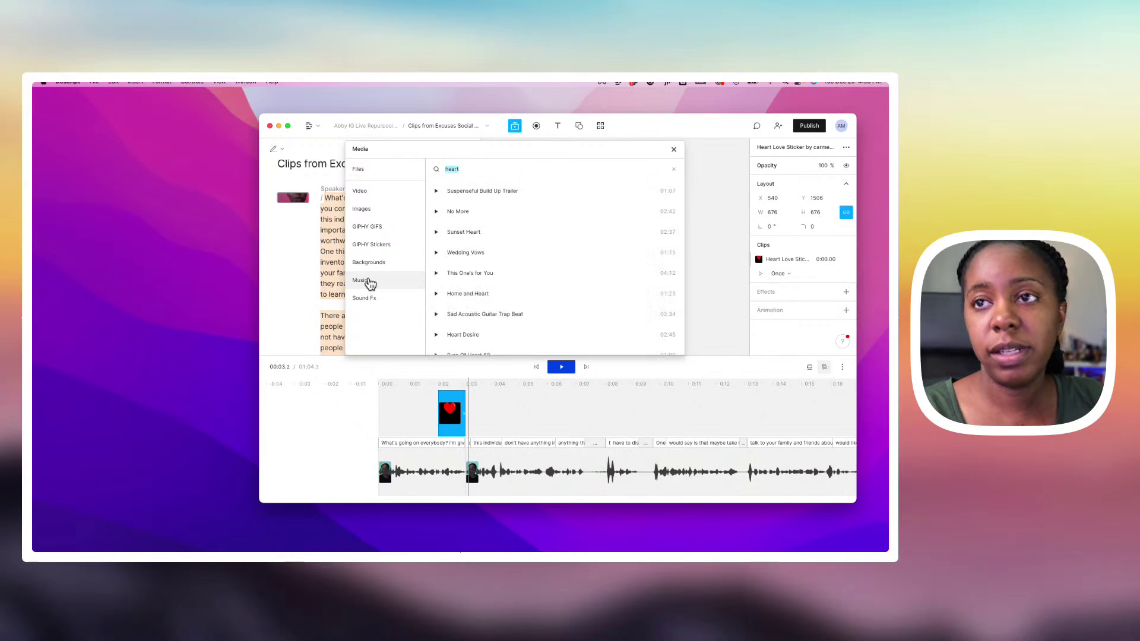
pyautogui.moveTo(467, 170); pyautogui.dragTo(407, 167)
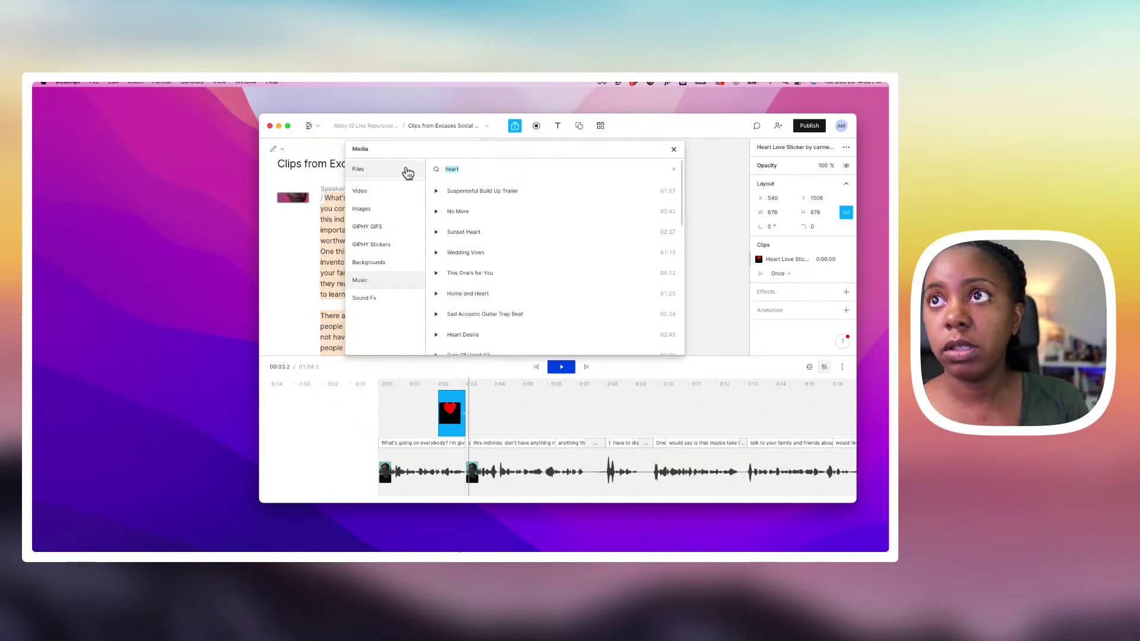
pyautogui.write('lofi')
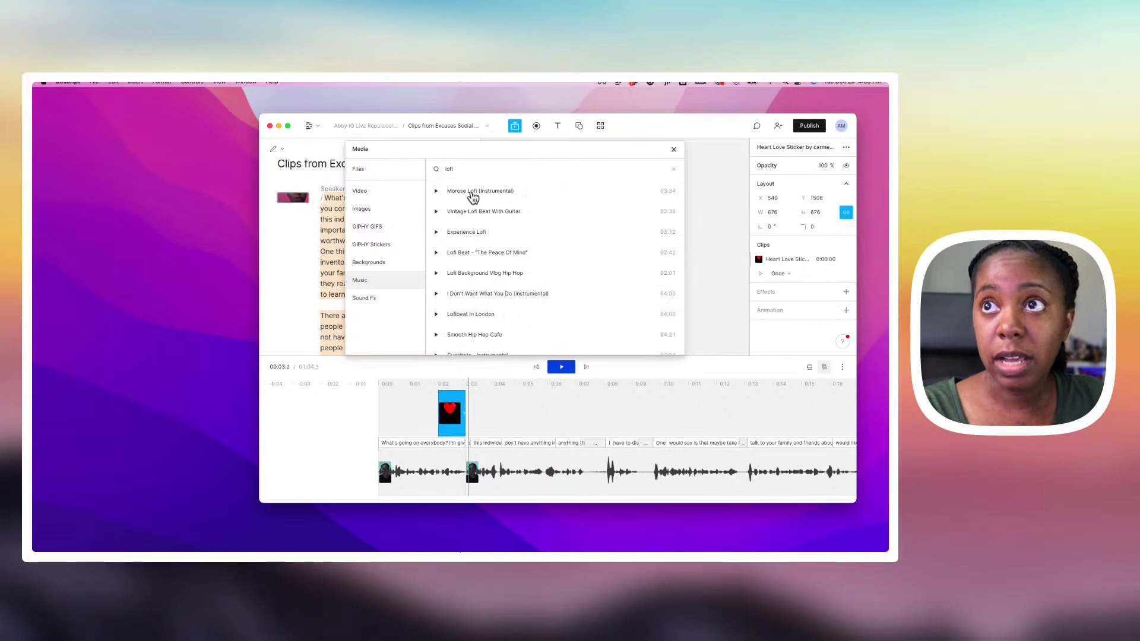
pyautogui.click(471, 192)
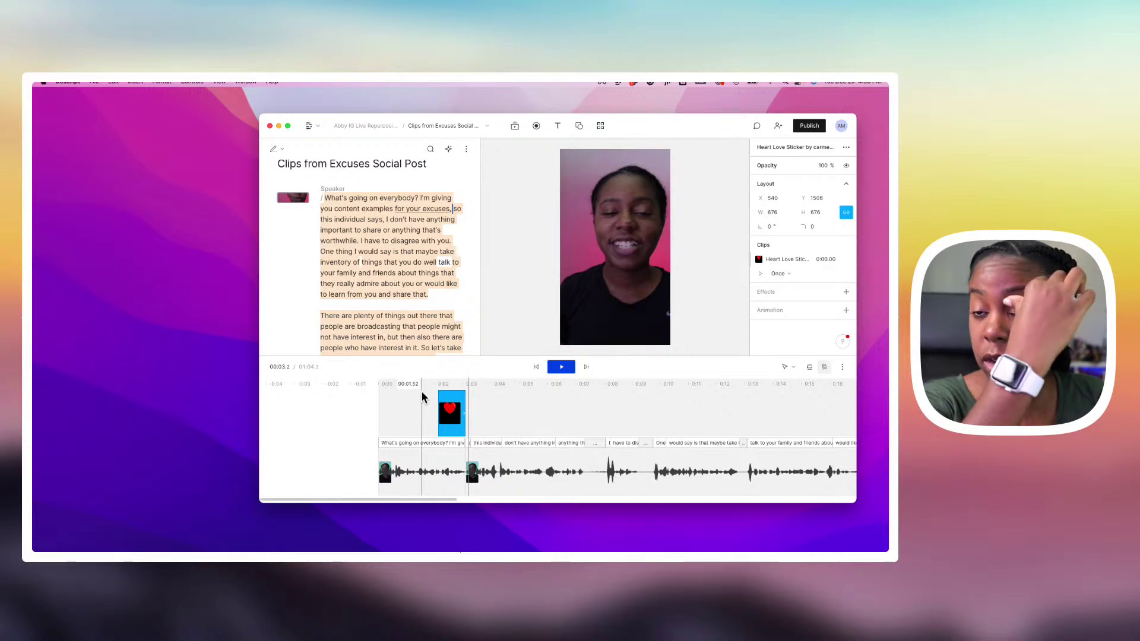
# Step: Move the Morose Lofi track to the very start of the timeline
pyautogui.hscroll(-5, 383, 448)
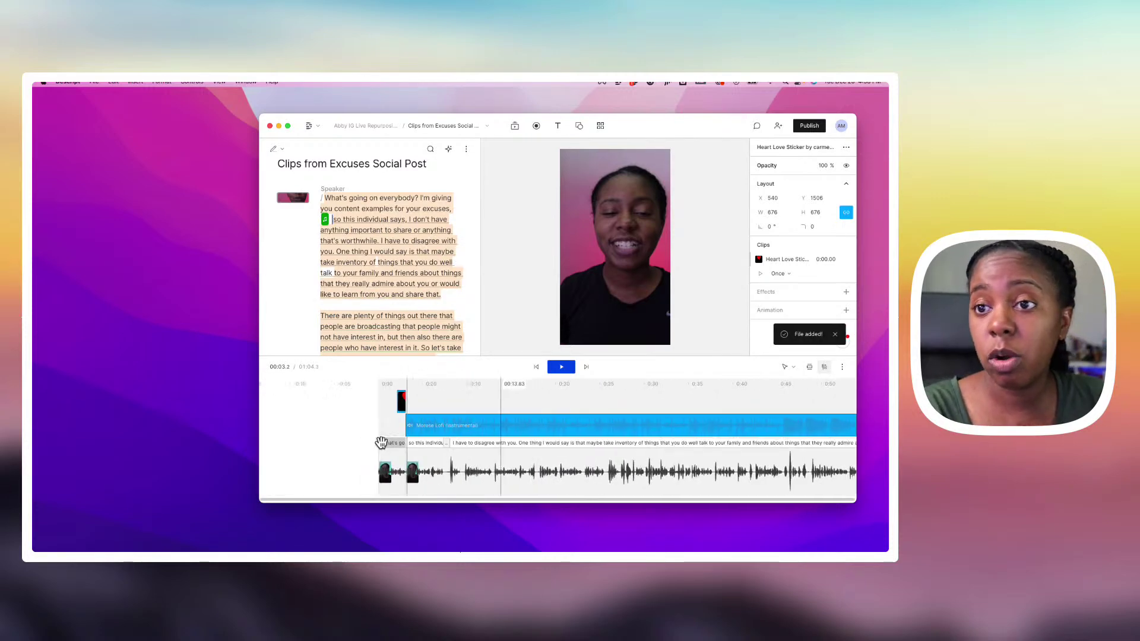
pyautogui.click(421, 429)
pyautogui.moveTo(420, 428); pyautogui.dragTo(401, 428)
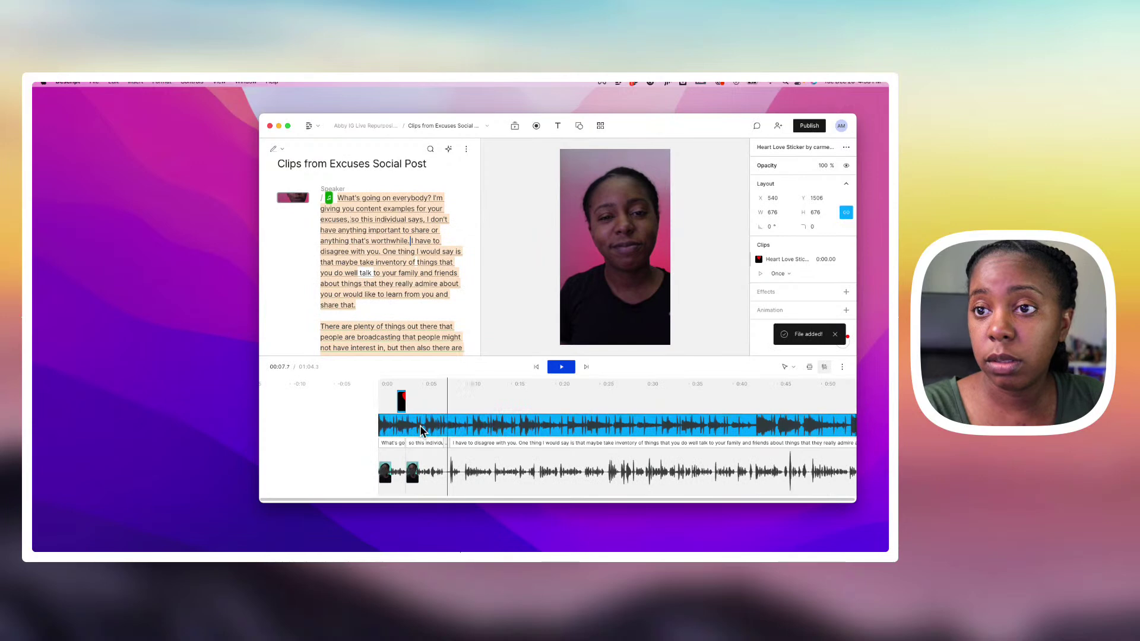
# Step: Extend the end of the Morose Lofi track to the end of the video and lower its volume to -15.7 dB
pyautogui.hscroll(5, 534, 427)
pyautogui.moveTo(724, 429); pyautogui.dragTo(752, 425)
pyautogui.click(662, 437)
pyautogui.hscroll(-10, 661, 437)
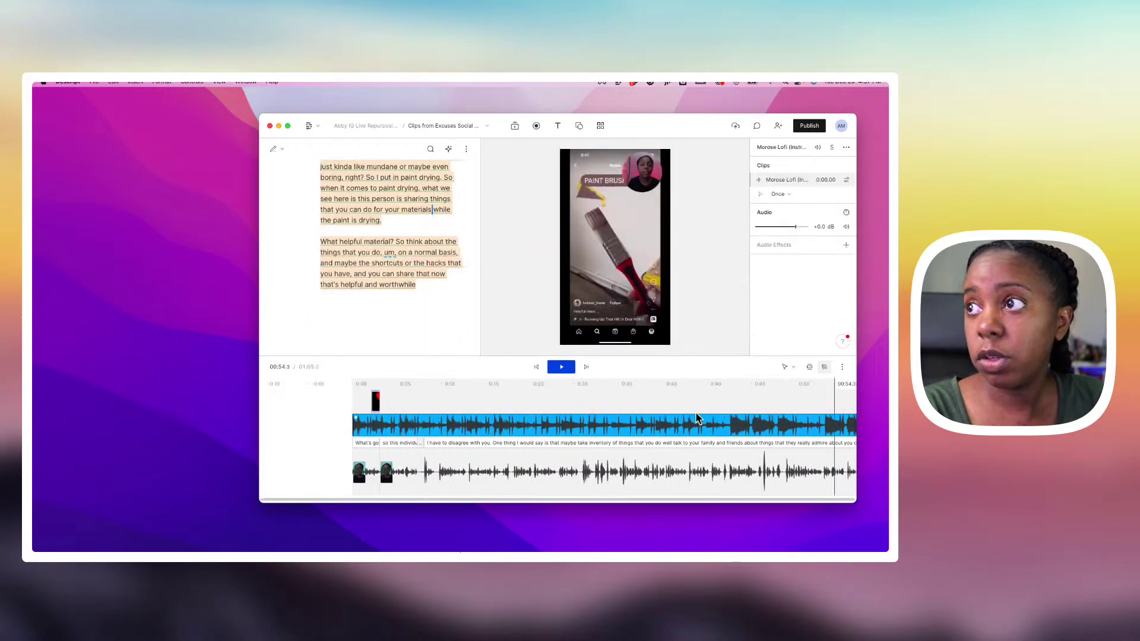
pyautogui.moveTo(795, 228); pyautogui.dragTo(768, 232)
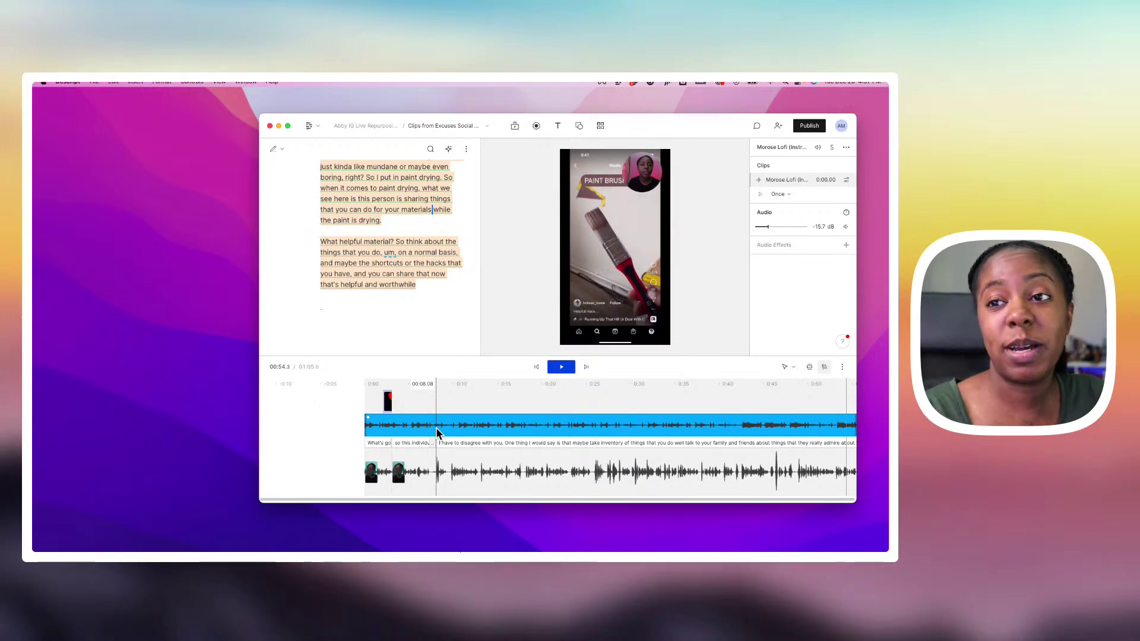
# Step: Search the sound effects for "heart" and add Heartbeat Medium Slow - Looping to the composition
pyautogui.click(514, 129)
pyautogui.click(376, 303)
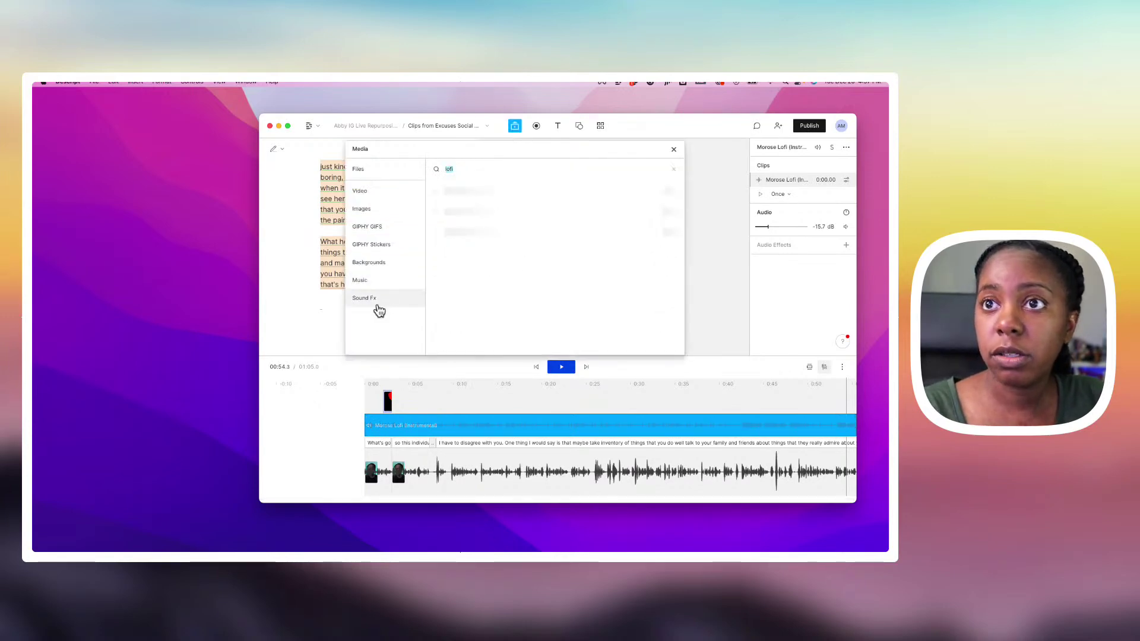
pyautogui.click(463, 169)
pyautogui.write('heart')
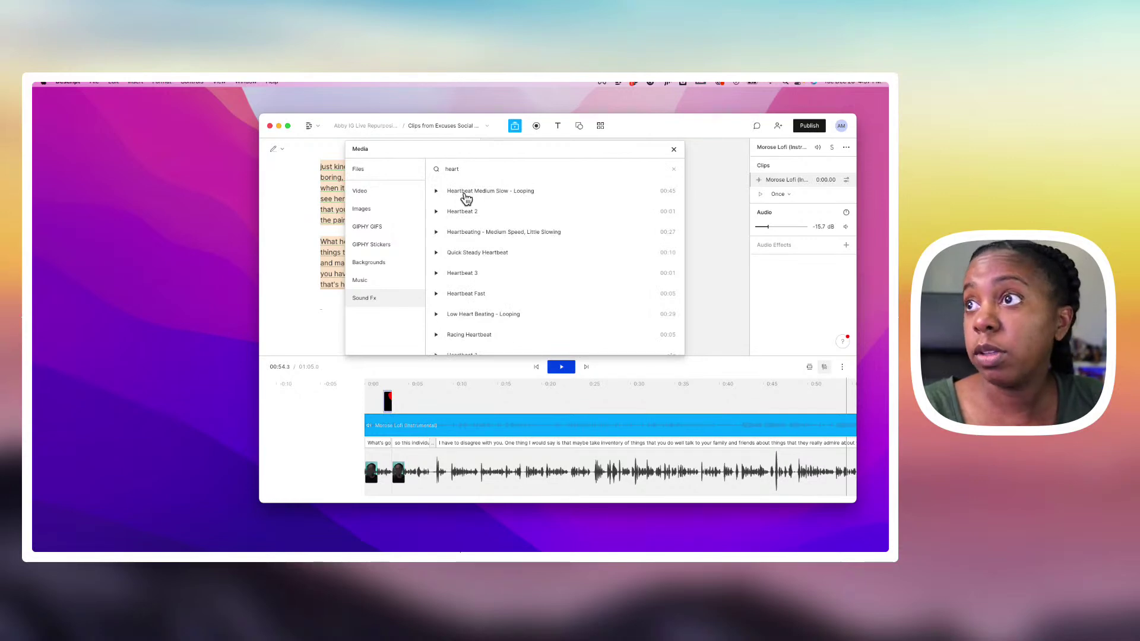
pyautogui.click(465, 196)
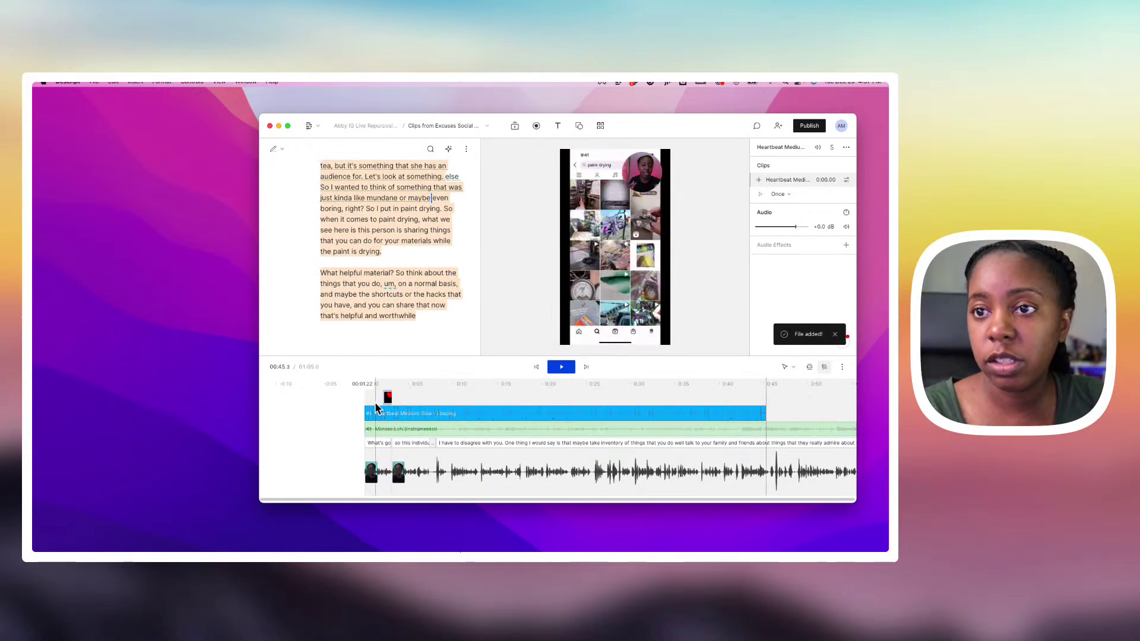
# Step: Move the heartbeat sound effect to the heart sticker's start and trim its end to match the sticker's length
pyautogui.moveTo(363, 412); pyautogui.dragTo(381, 412)
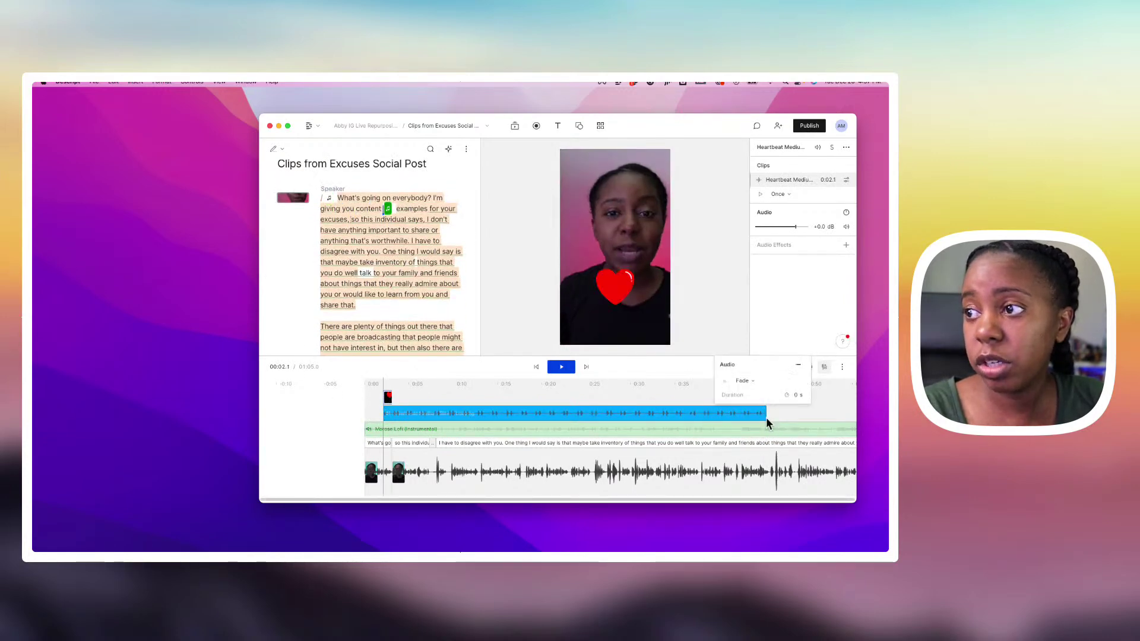
pyautogui.moveTo(766, 415); pyautogui.dragTo(390, 429)
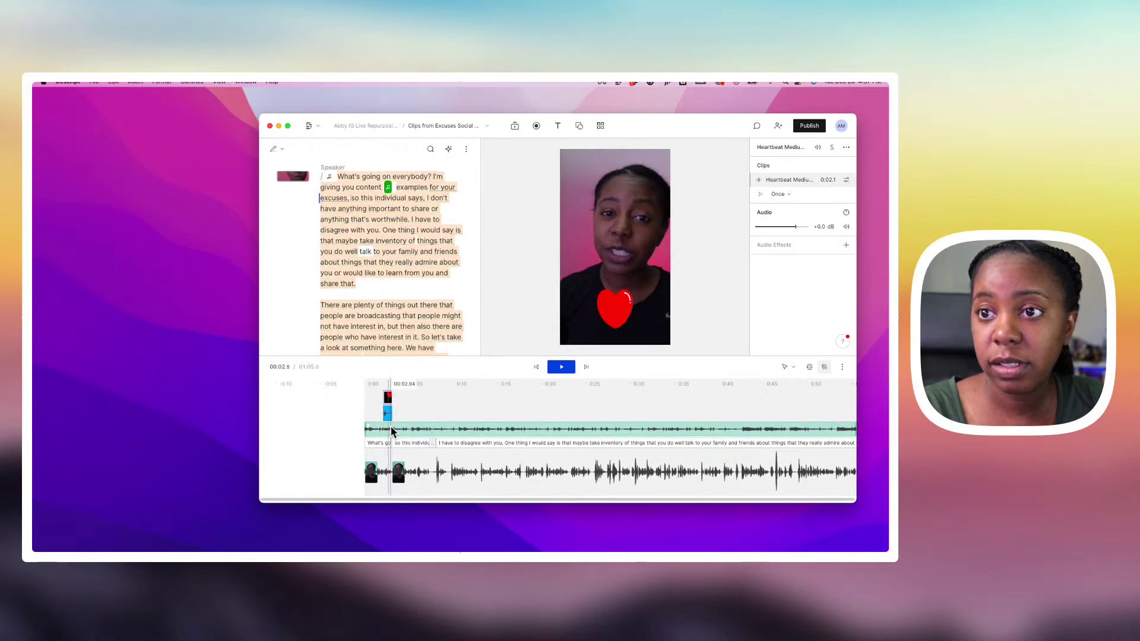
# Step: Add captions from the start of the composition and raise them to Y 1248 on the canvas
pyautogui.click(364, 385)
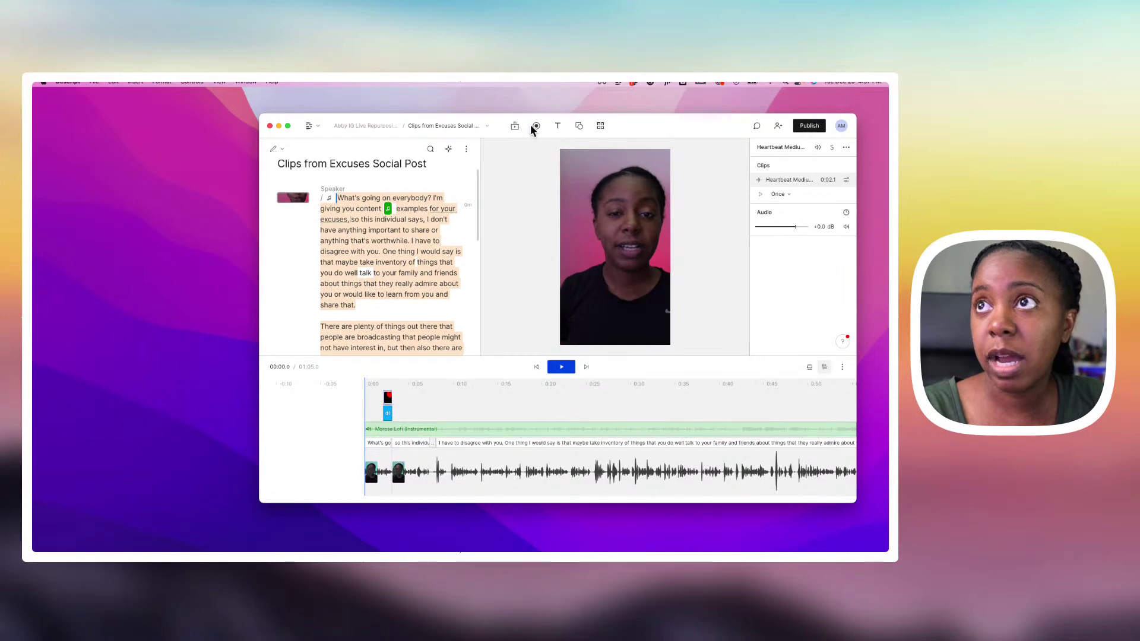
pyautogui.click(557, 126)
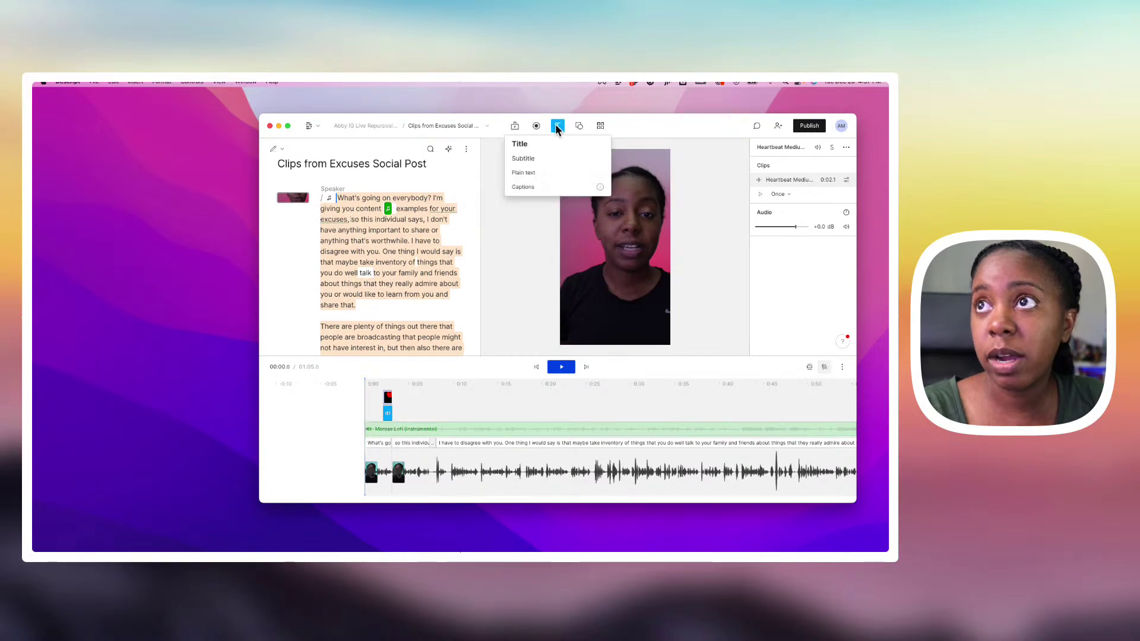
pyautogui.click(548, 188)
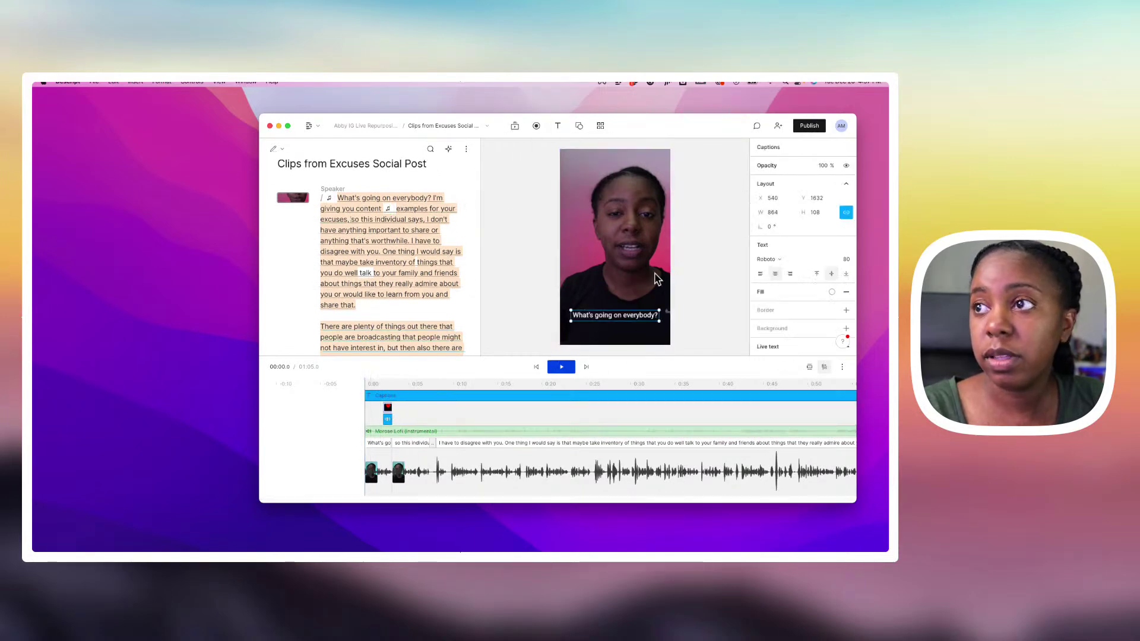
pyautogui.moveTo(804, 195); pyautogui.dragTo(807, 196)
# Step: Set the captions' font to The Bold Font
pyautogui.scroll(-2, 792, 297)
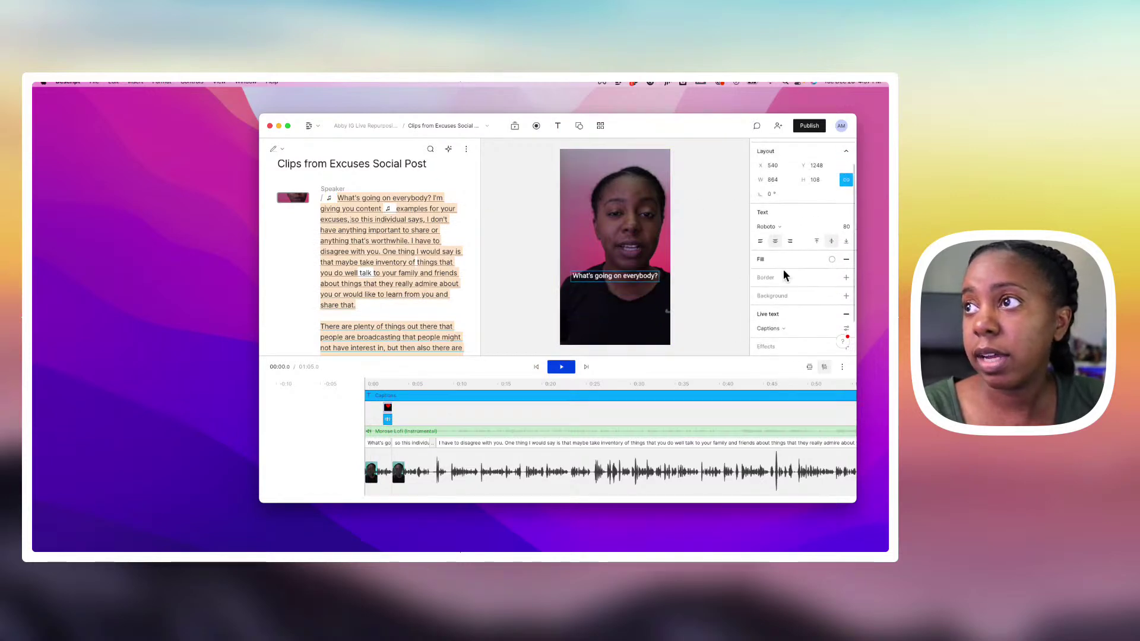
pyautogui.click(775, 226)
pyautogui.click(783, 277)
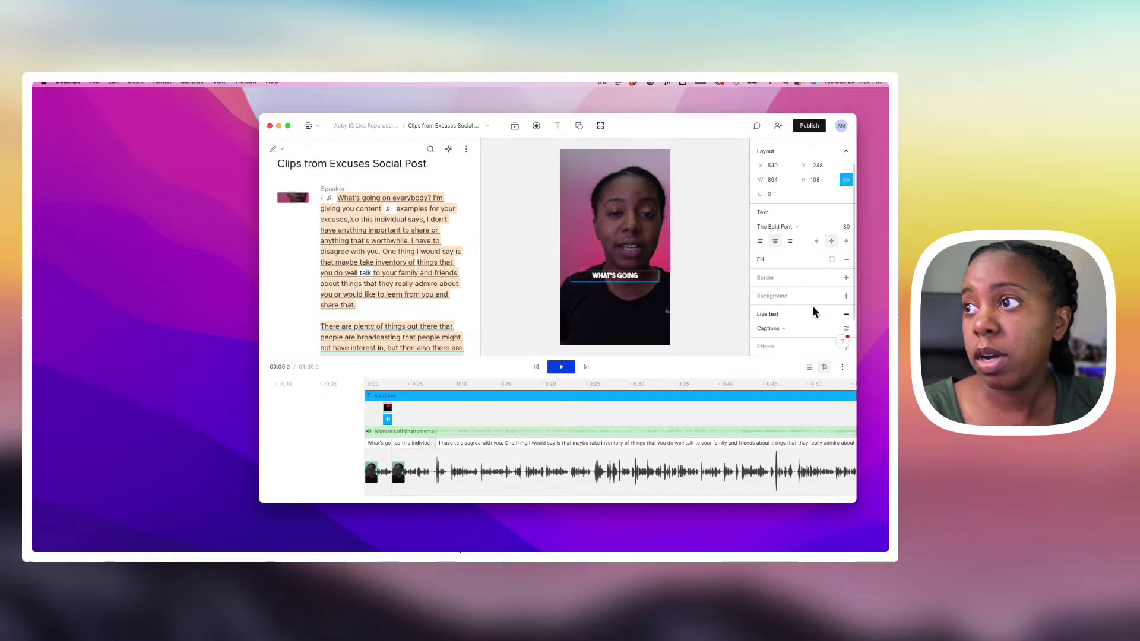
# Step: Change the captions' live text style to Karaoke
pyautogui.scroll(-2, 812, 305)
pyautogui.click(845, 301)
pyautogui.click(801, 418)
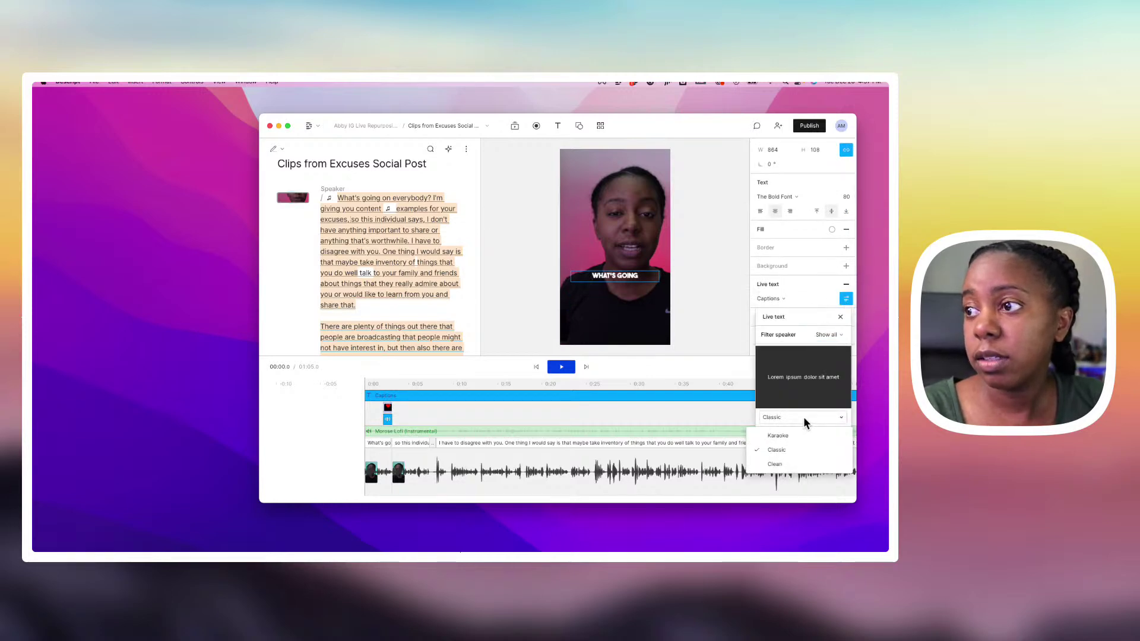
pyautogui.click(776, 438)
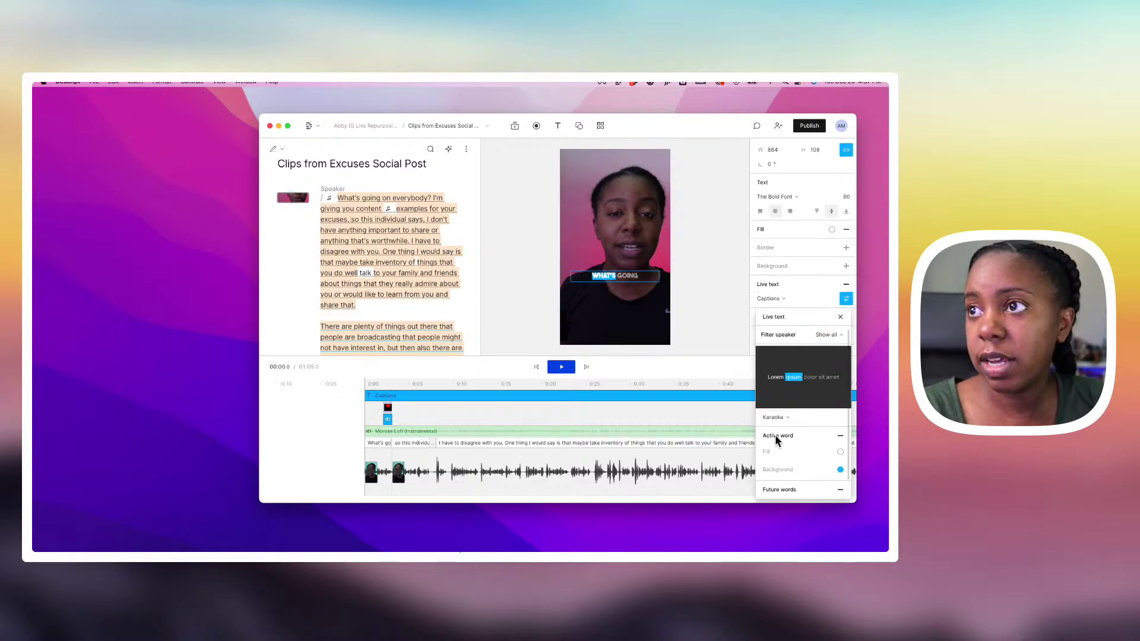
# Step: Set the background colour of the captions' active word to a deep crimson, trying green, red, magenta and orange tones along the way
pyautogui.click(840, 469)
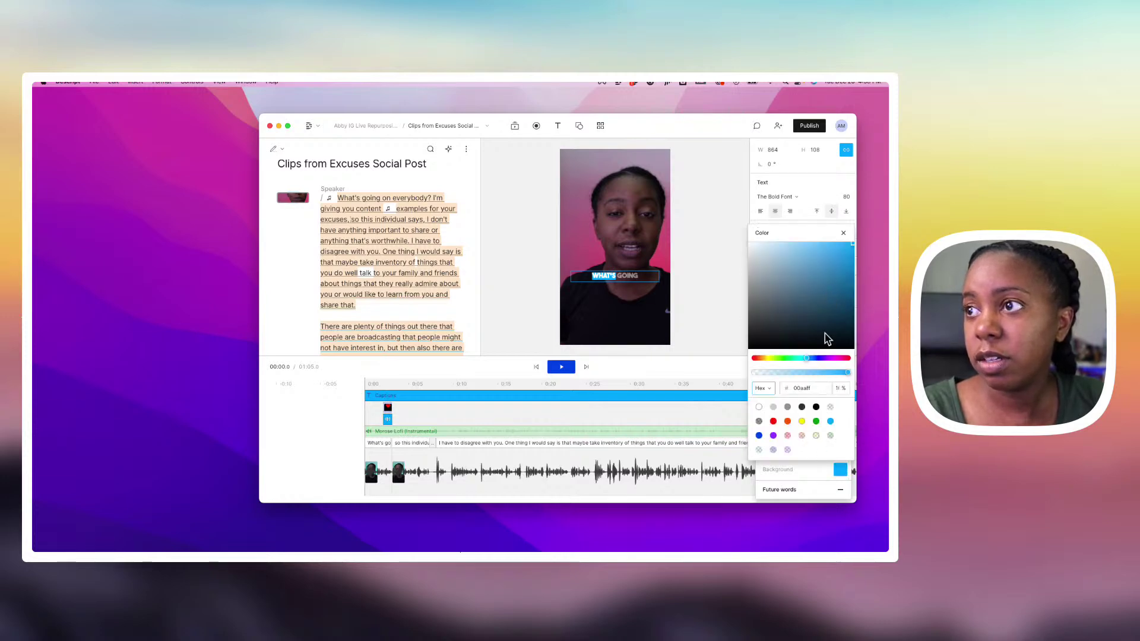
pyautogui.moveTo(798, 360); pyautogui.dragTo(789, 357)
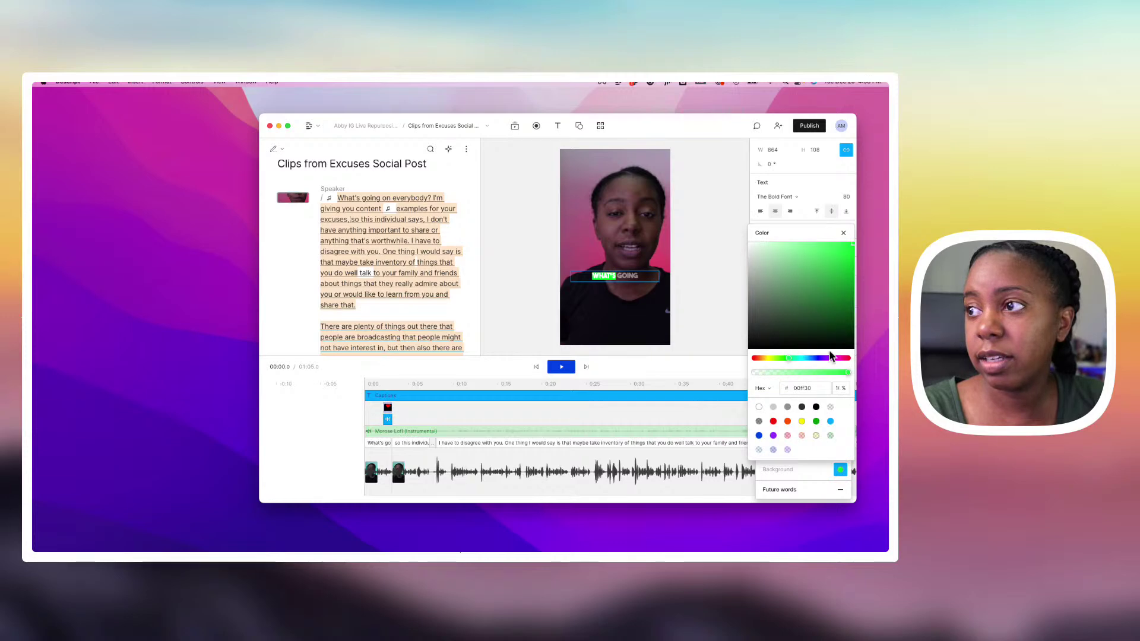
pyautogui.click(755, 358)
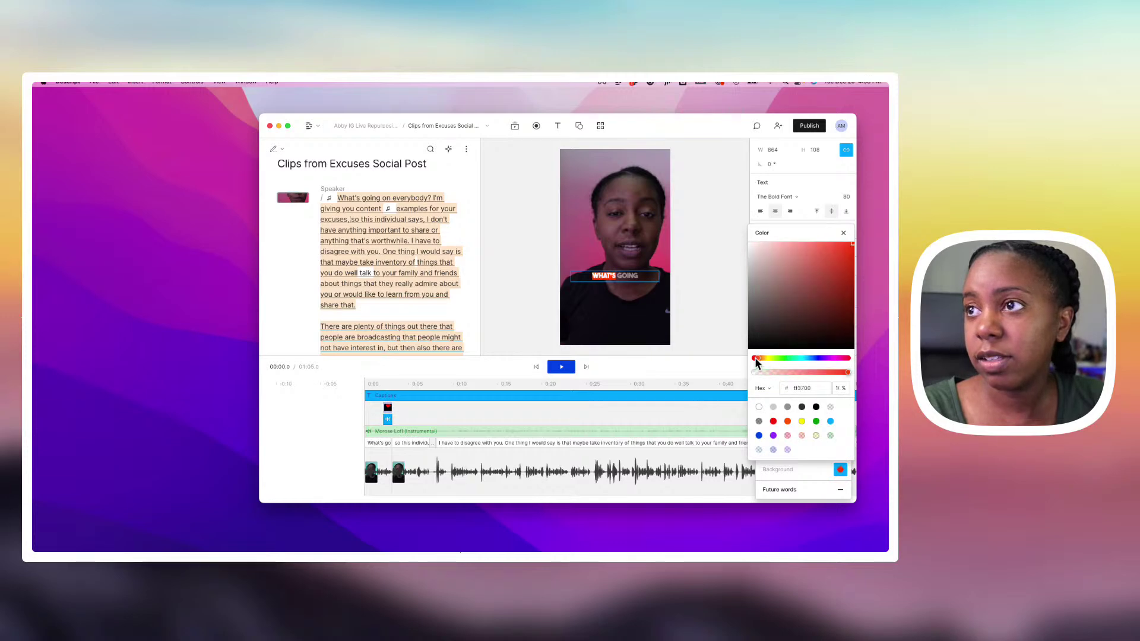
pyautogui.click(844, 356)
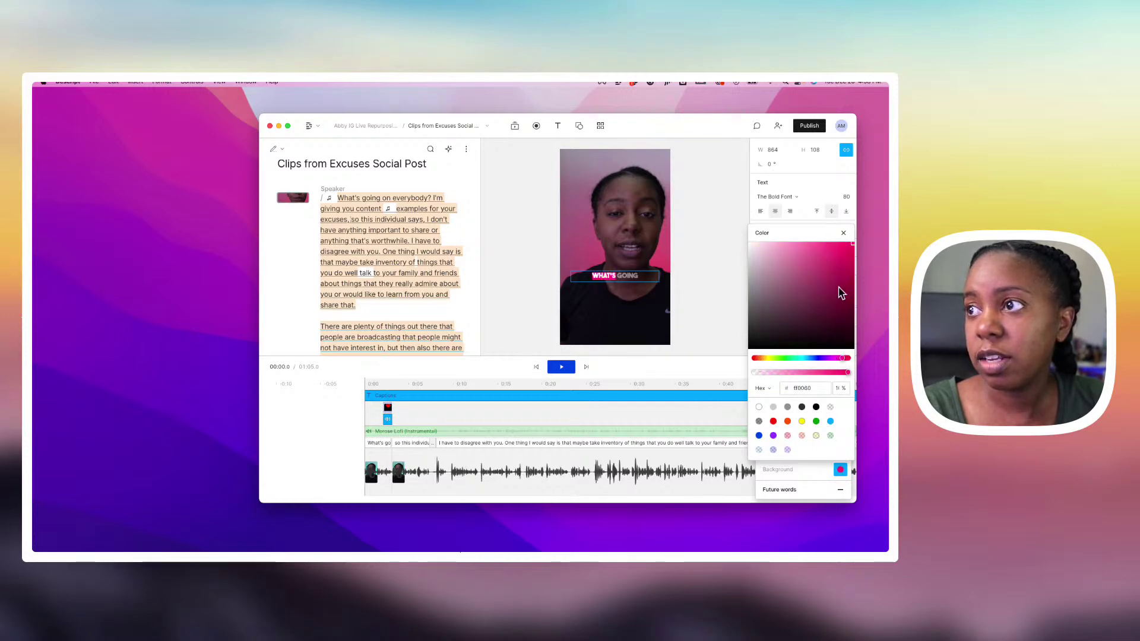
pyautogui.moveTo(842, 360); pyautogui.dragTo(837, 358)
pyautogui.moveTo(834, 288)
pyautogui.mouseDown()
pyautogui.moveTo(809, 257)
pyautogui.moveTo(820, 281)
pyautogui.mouseUp()
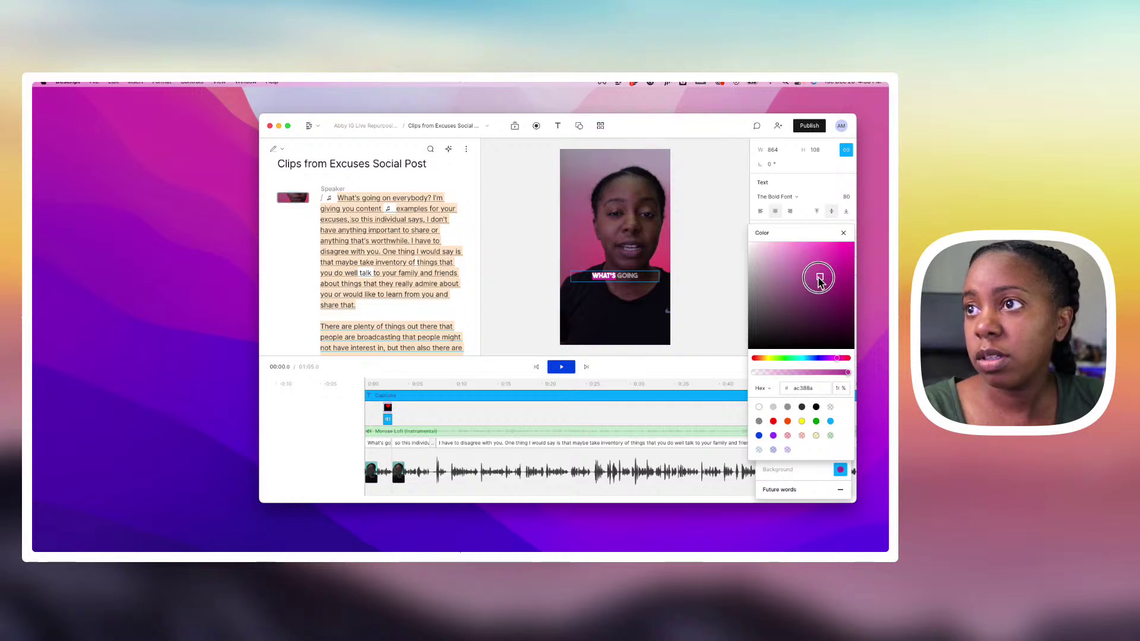
pyautogui.click(758, 359)
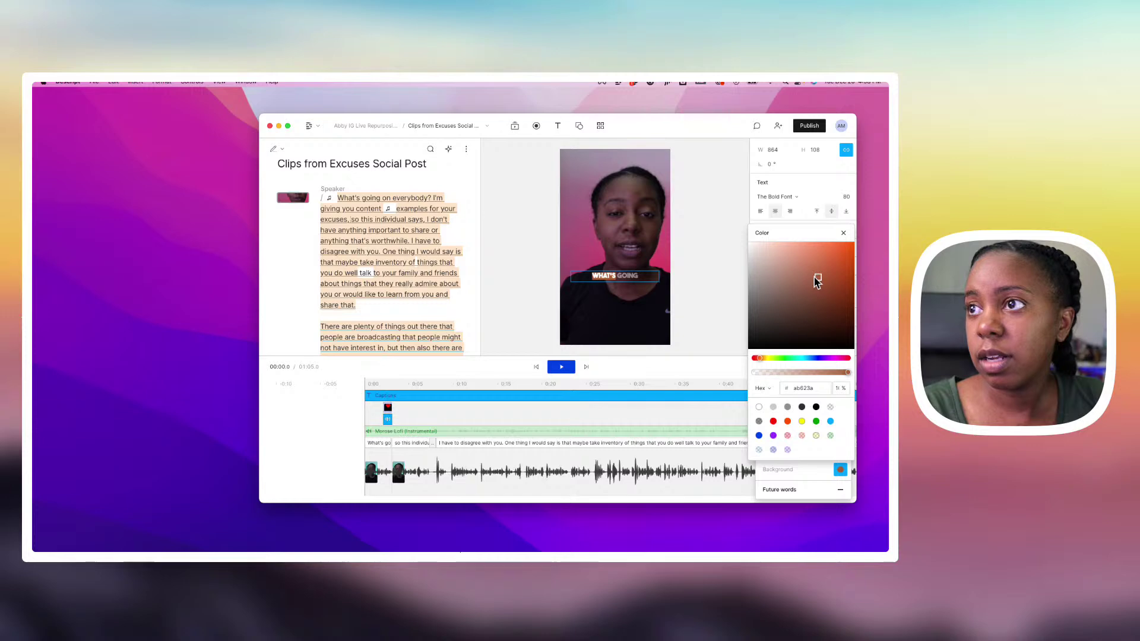
pyautogui.moveTo(756, 357); pyautogui.dragTo(754, 357)
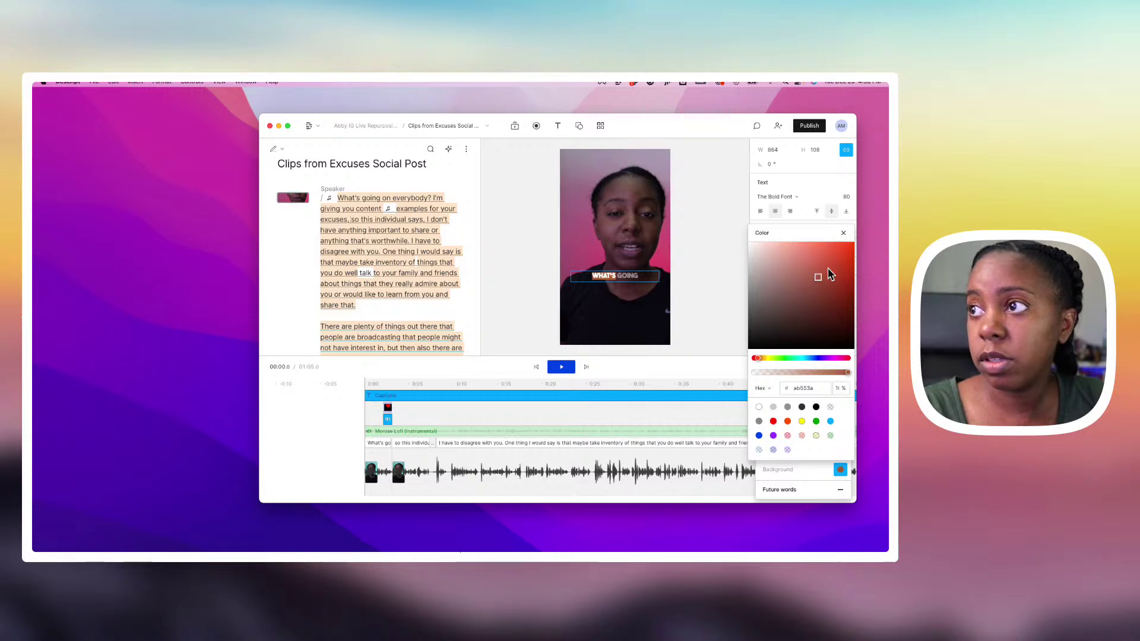
pyautogui.moveTo(820, 274)
pyautogui.mouseDown()
pyautogui.moveTo(825, 266)
pyautogui.moveTo(836, 281)
pyautogui.mouseUp()
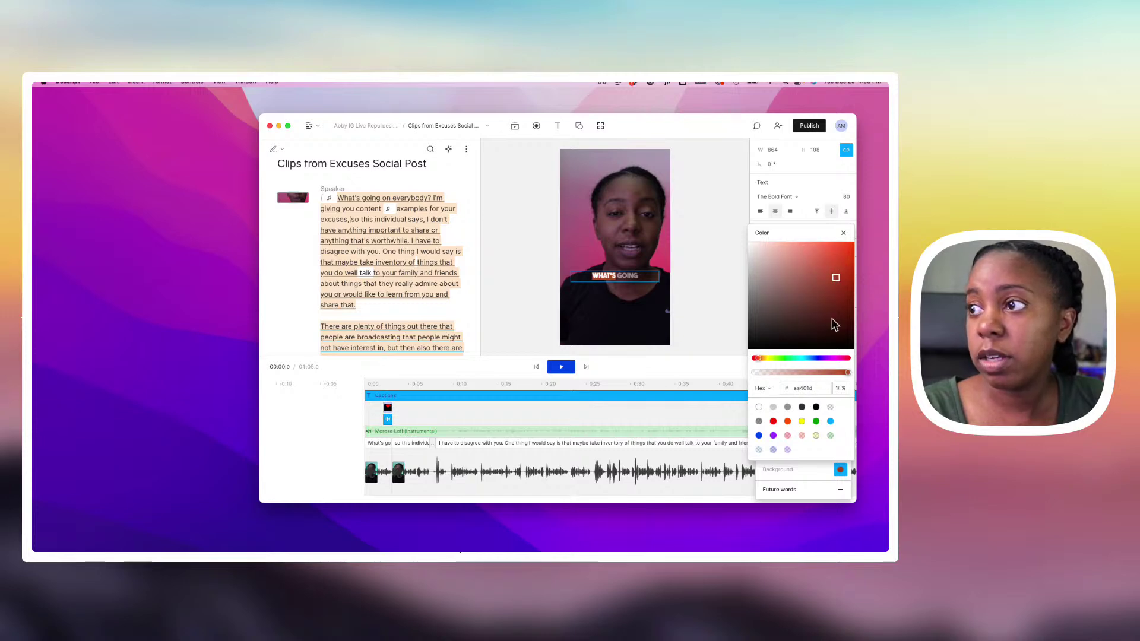
pyautogui.click(847, 359)
pyautogui.click(837, 279)
pyautogui.click(845, 234)
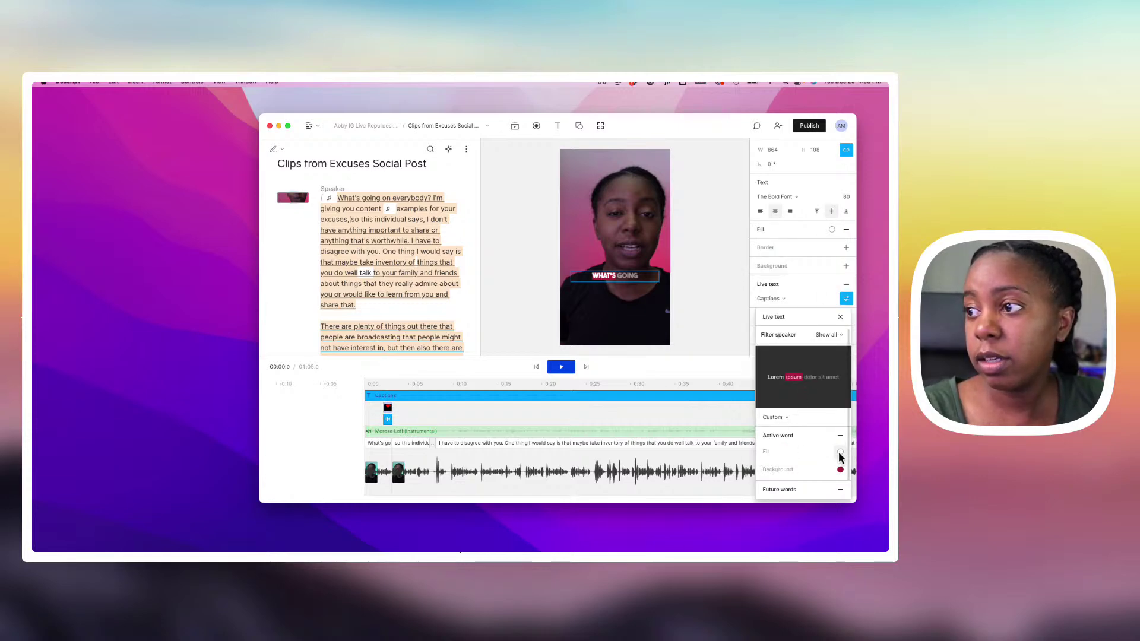
# Step: Close the live text settings and play the opening seconds to check the karaoke captions
pyautogui.scroll(-1, 797, 484)
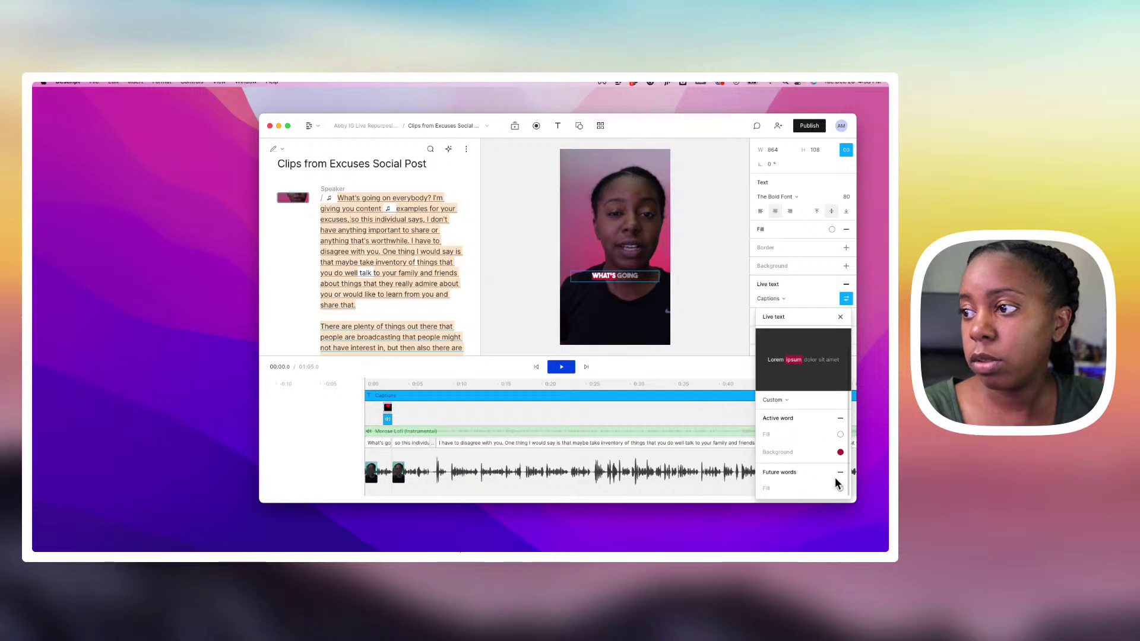
pyautogui.click(840, 316)
pyautogui.press('space')
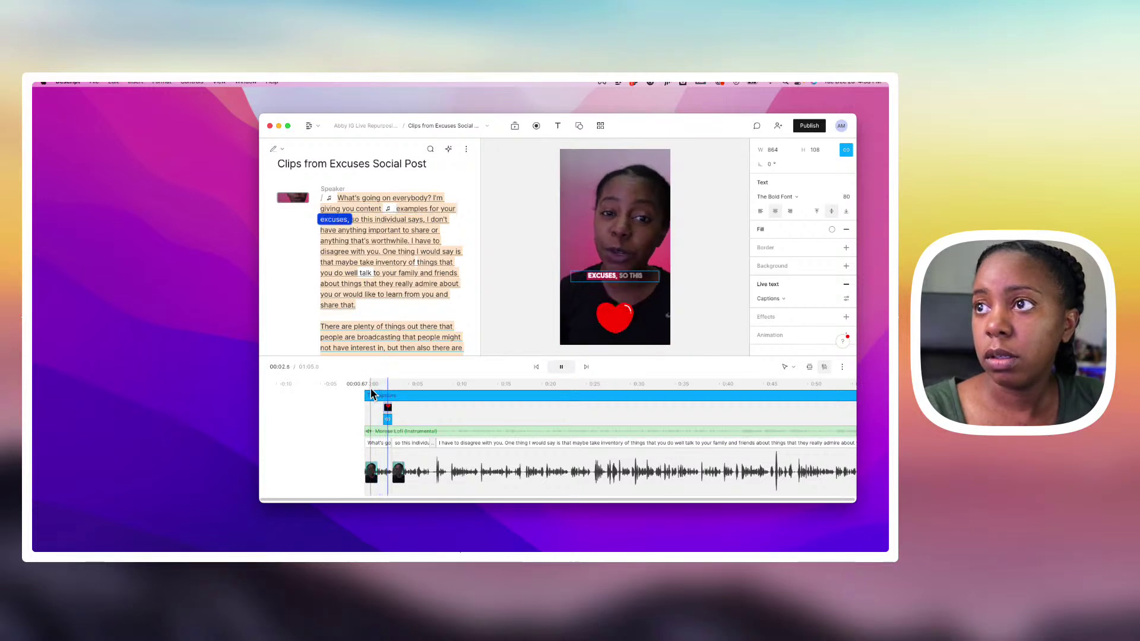
pyautogui.press('space')
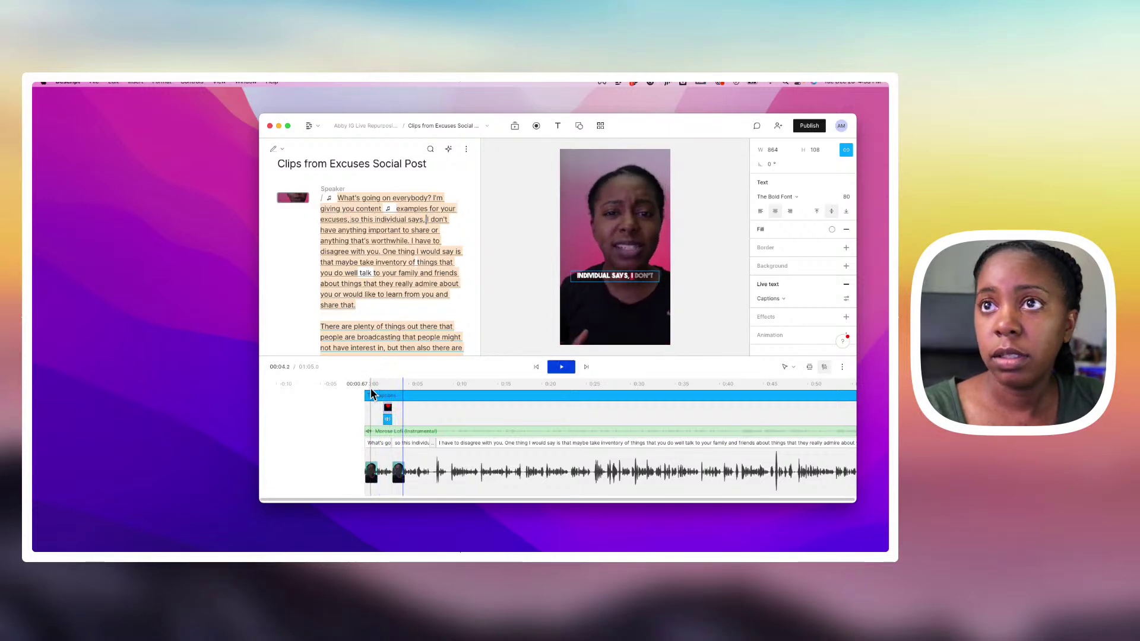
# Step: Open the ATA_Helpful Information composition and play its first few seconds from the start
pyautogui.click(439, 126)
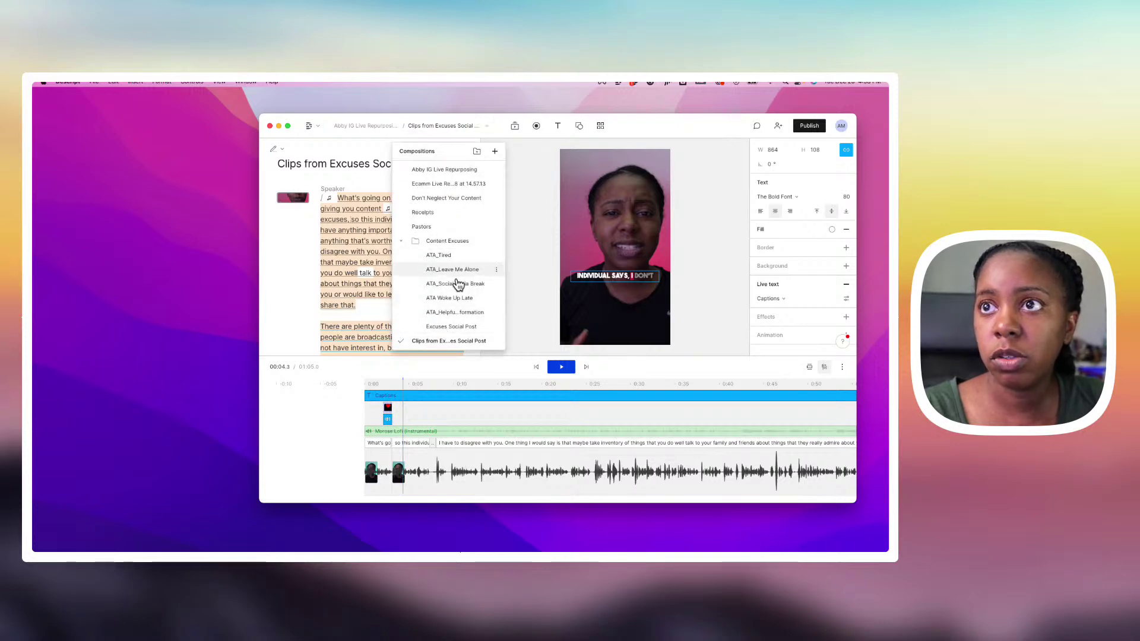
pyautogui.click(468, 315)
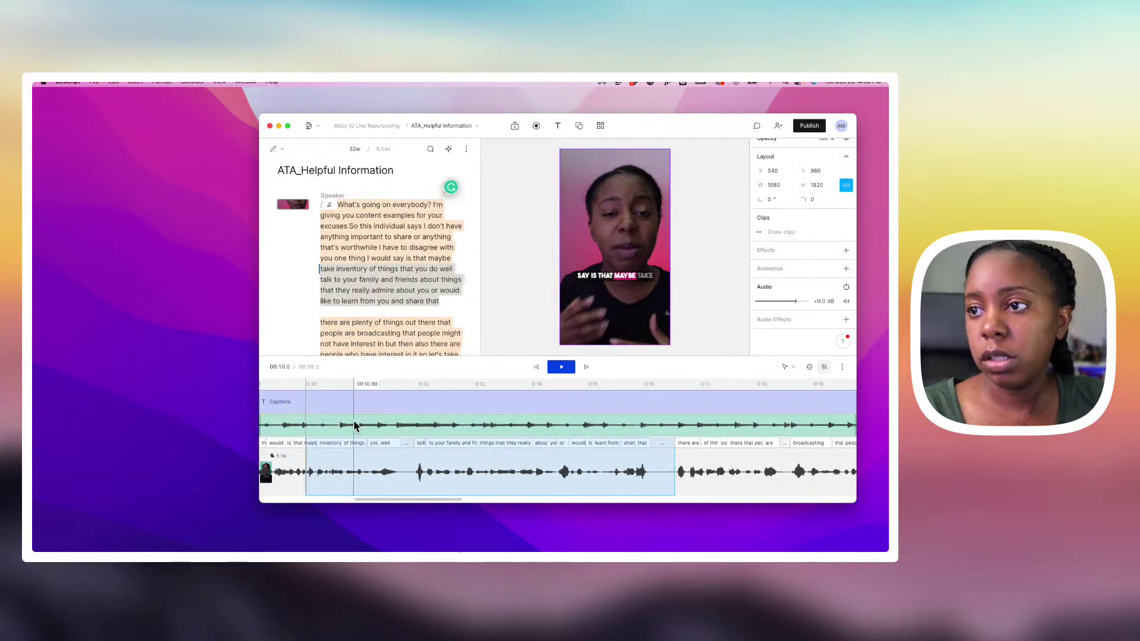
pyautogui.scroll(-5, 355, 425)
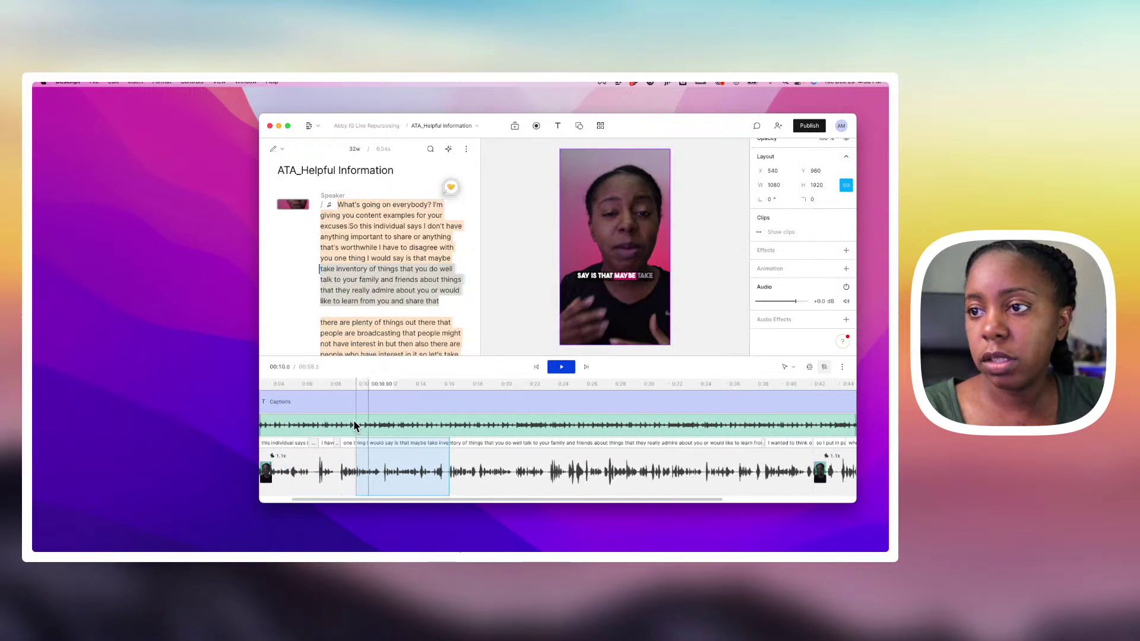
pyautogui.scroll(-5, 354, 425)
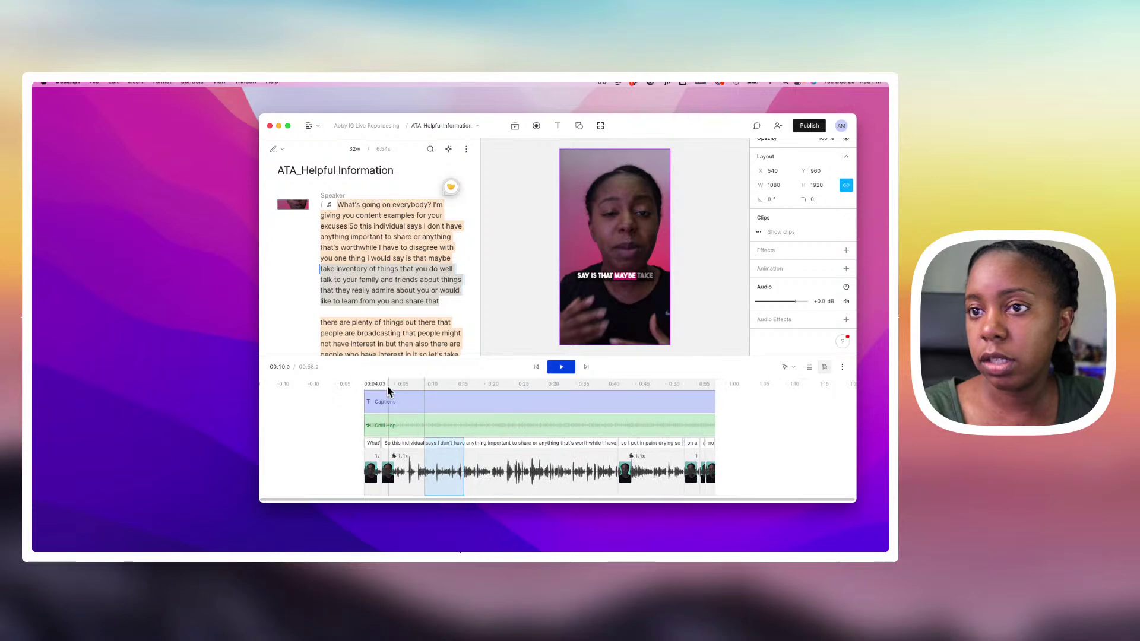
pyautogui.press('space')
pyautogui.press('space')
pyautogui.click(374, 383)
pyautogui.press('space')
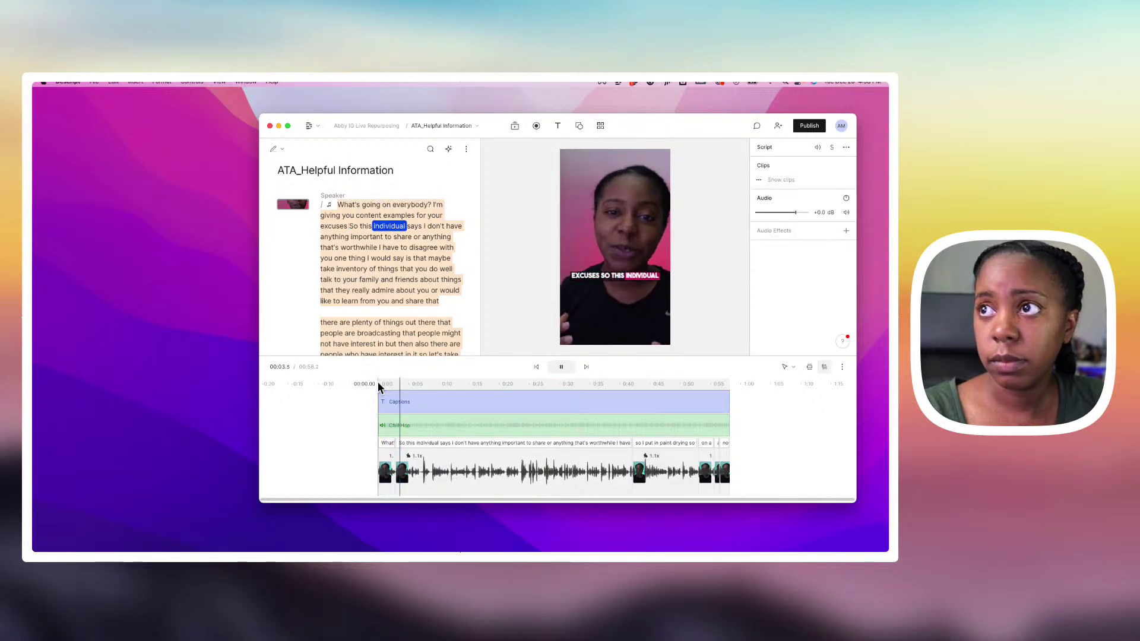
pyautogui.press('space')
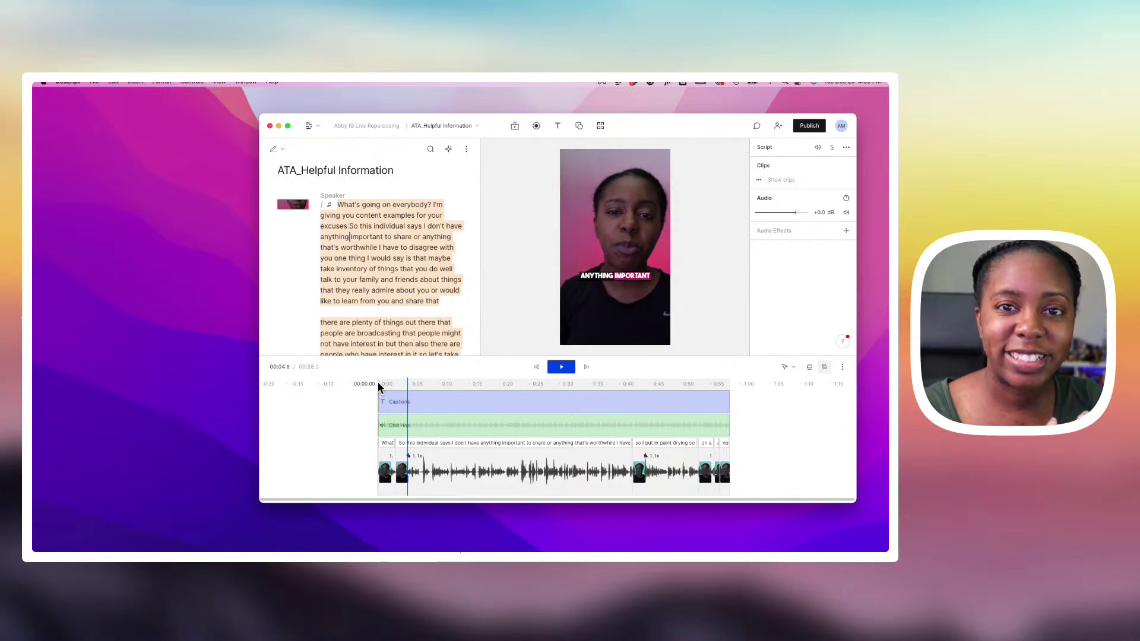
# Step: Split the captions layer at about 4.8 seconds and place its first part at Y 1367, rotated 12°
pyautogui.click(411, 398)
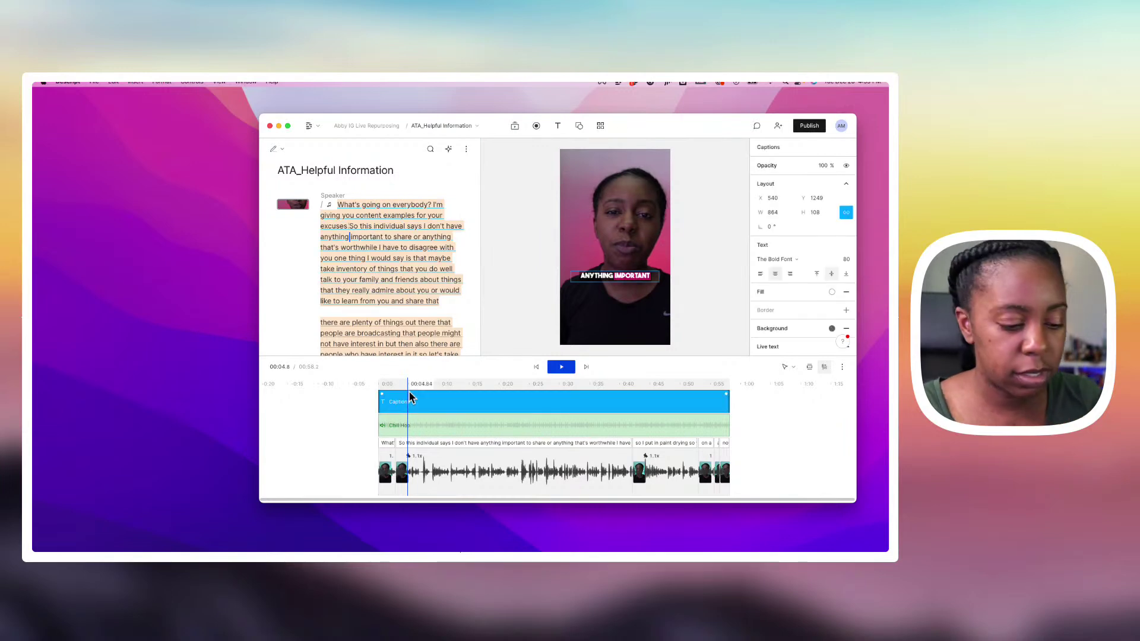
pyautogui.press('s')
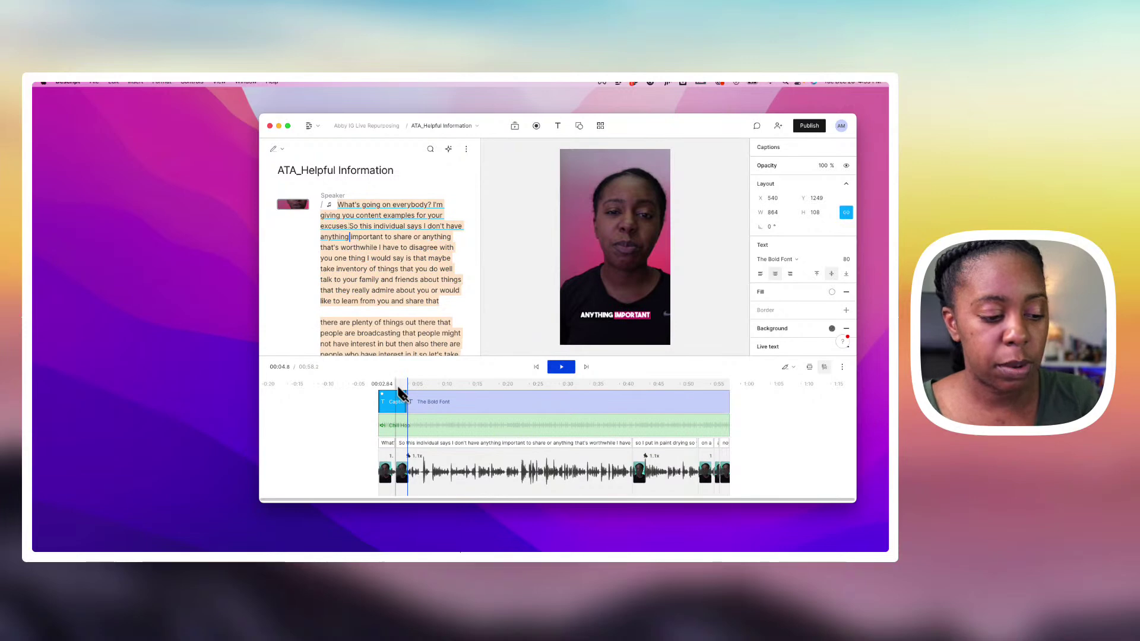
pyautogui.click(392, 389)
pyautogui.click(771, 226)
pyautogui.moveTo(772, 226); pyautogui.dragTo(825, 206)
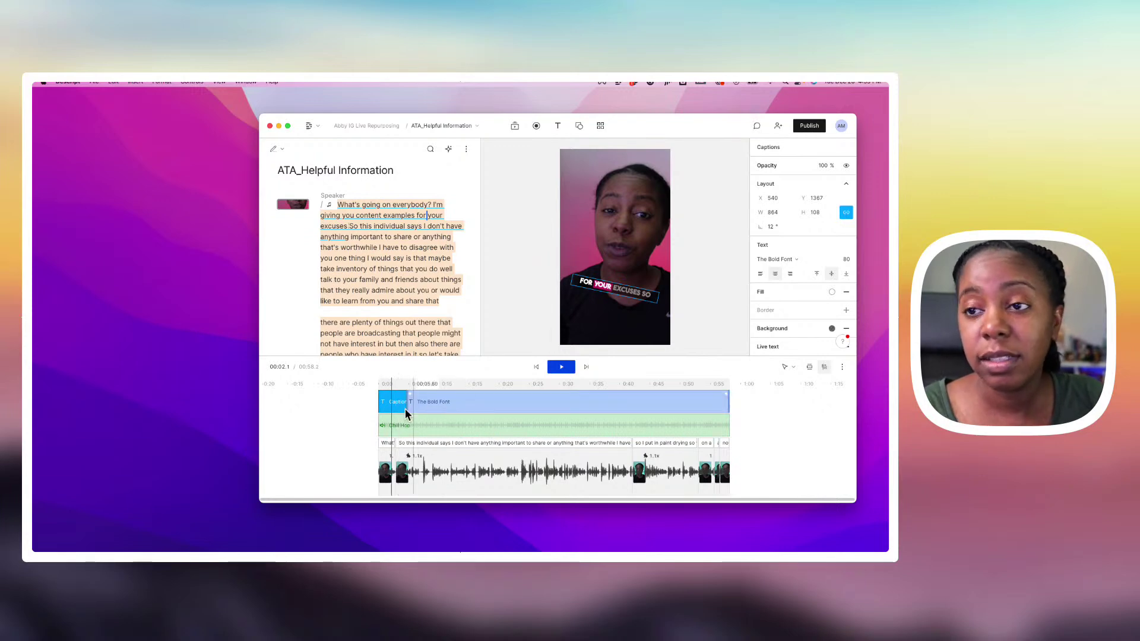
# Step: Add a Title text layer from the start of the ATA_Helpful Information composition
pyautogui.click(380, 385)
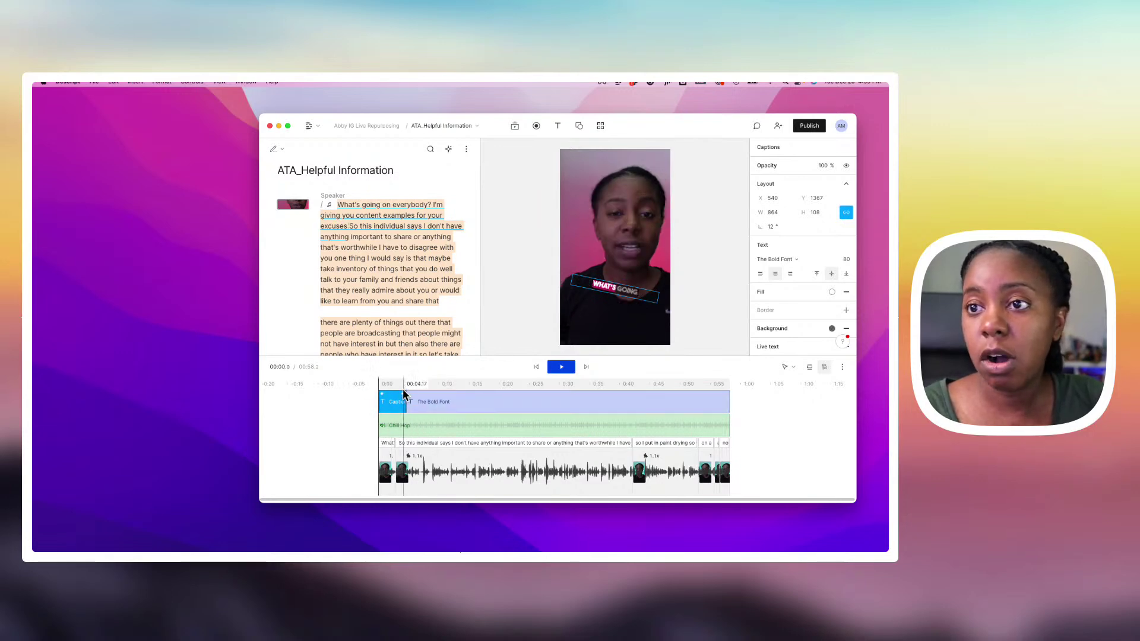
pyautogui.click(557, 126)
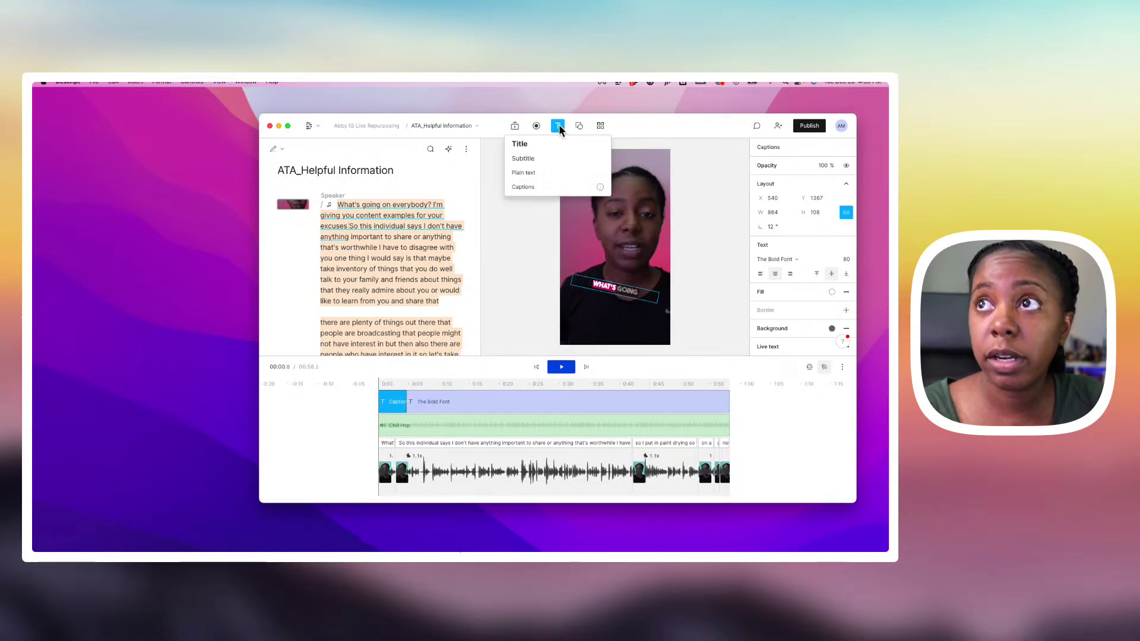
pyautogui.click(534, 148)
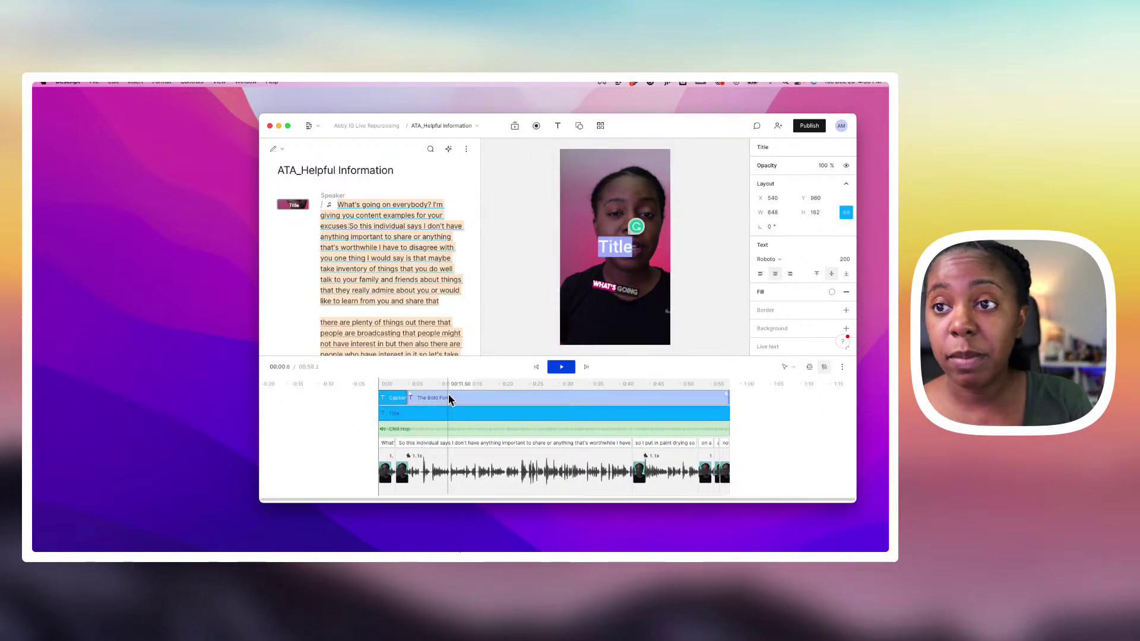
pyautogui.click(391, 404)
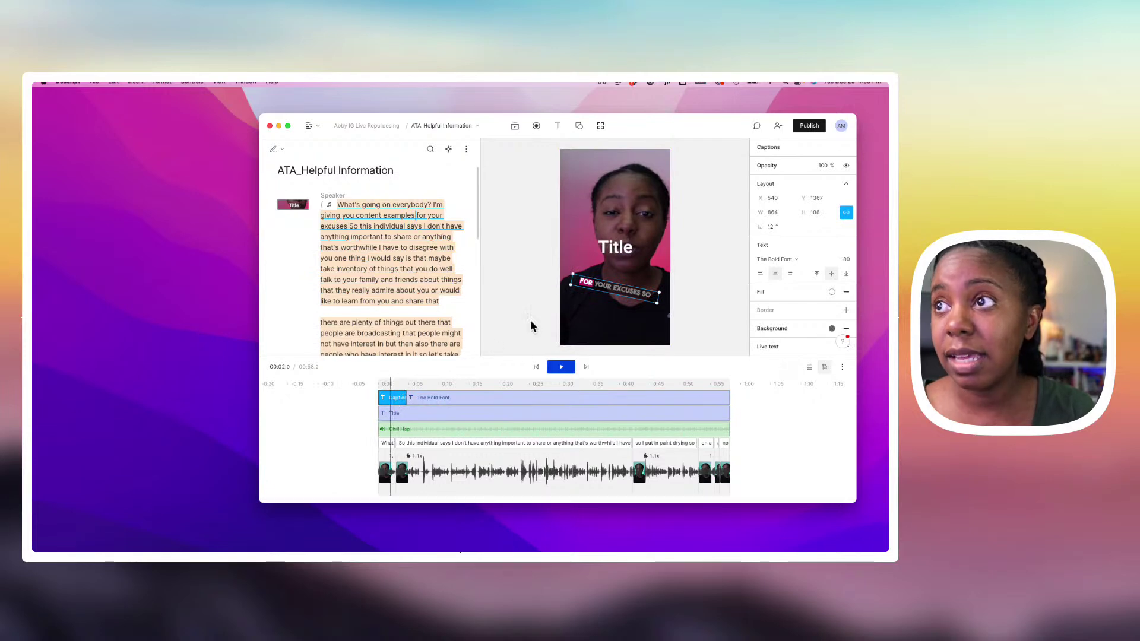
# Step: Replace the title's placeholder text with the squinting laughing emoji 😆
pyautogui.click(619, 249)
pyautogui.doubleClick(619, 249)
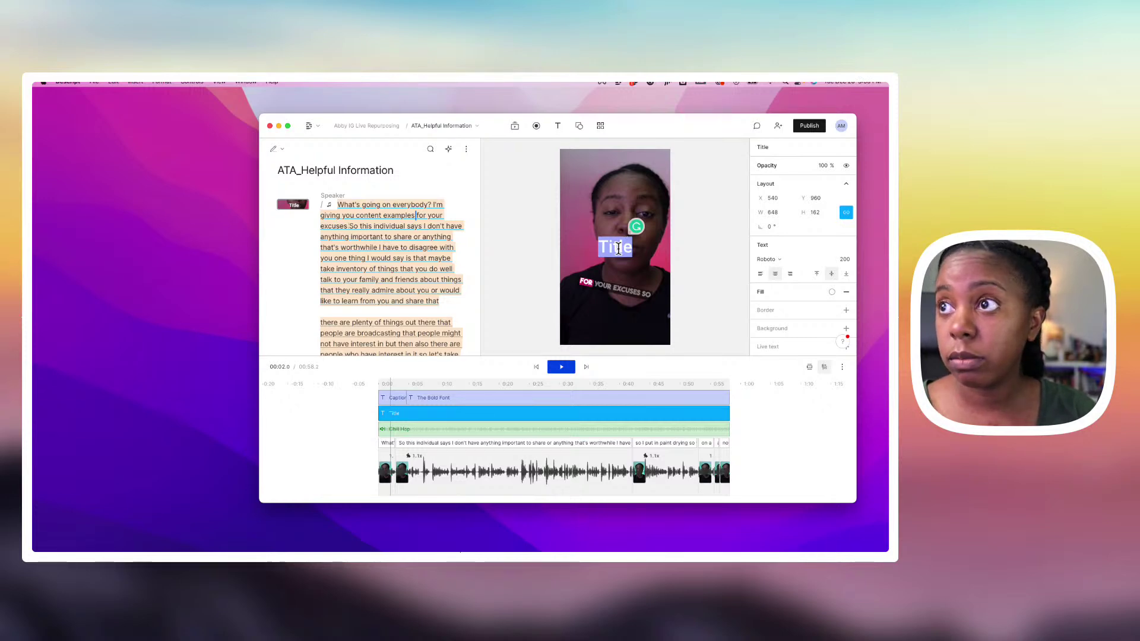
pyautogui.press('BackSpace')
pyautogui.press('ctrl+super+space')
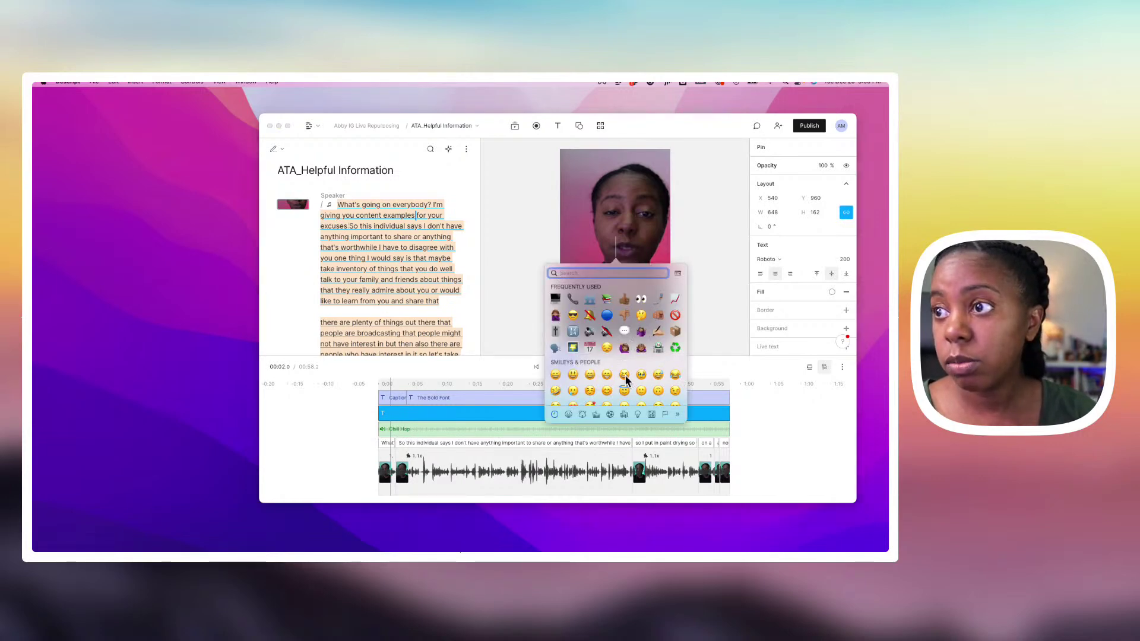
pyautogui.press('Escape')
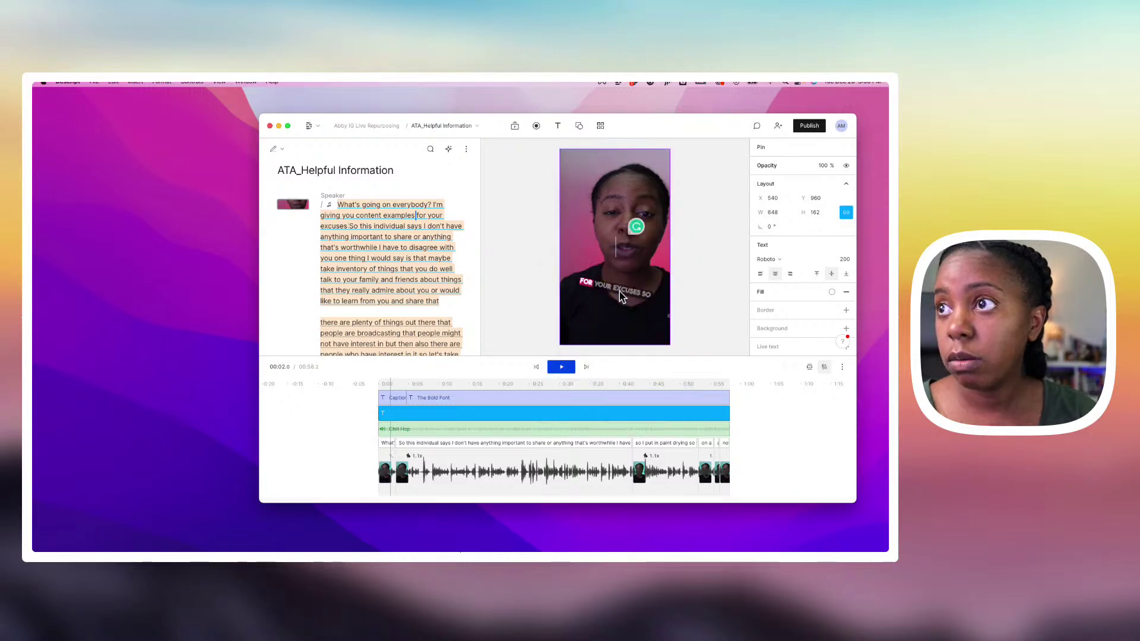
pyautogui.press('ctrl+super+space')
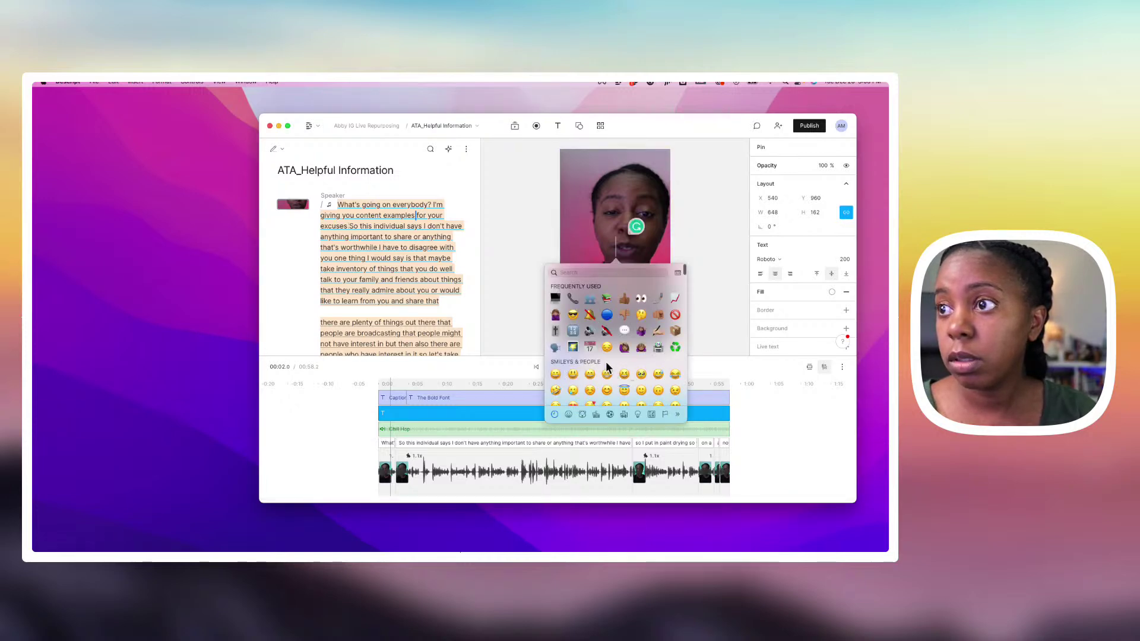
pyautogui.click(625, 375)
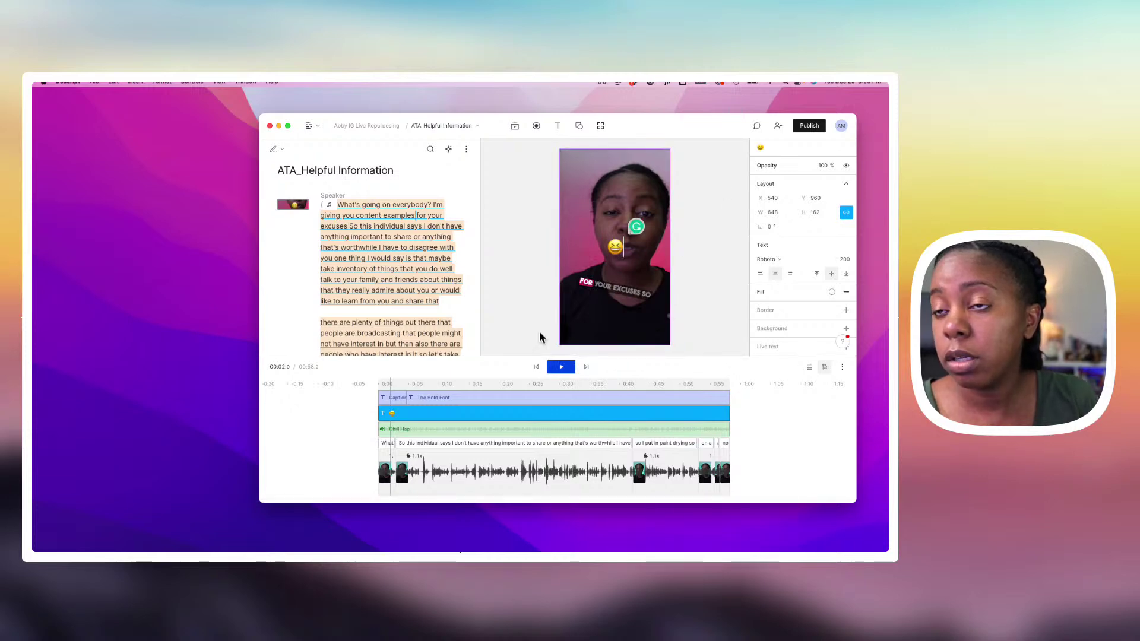
pyautogui.click(647, 290)
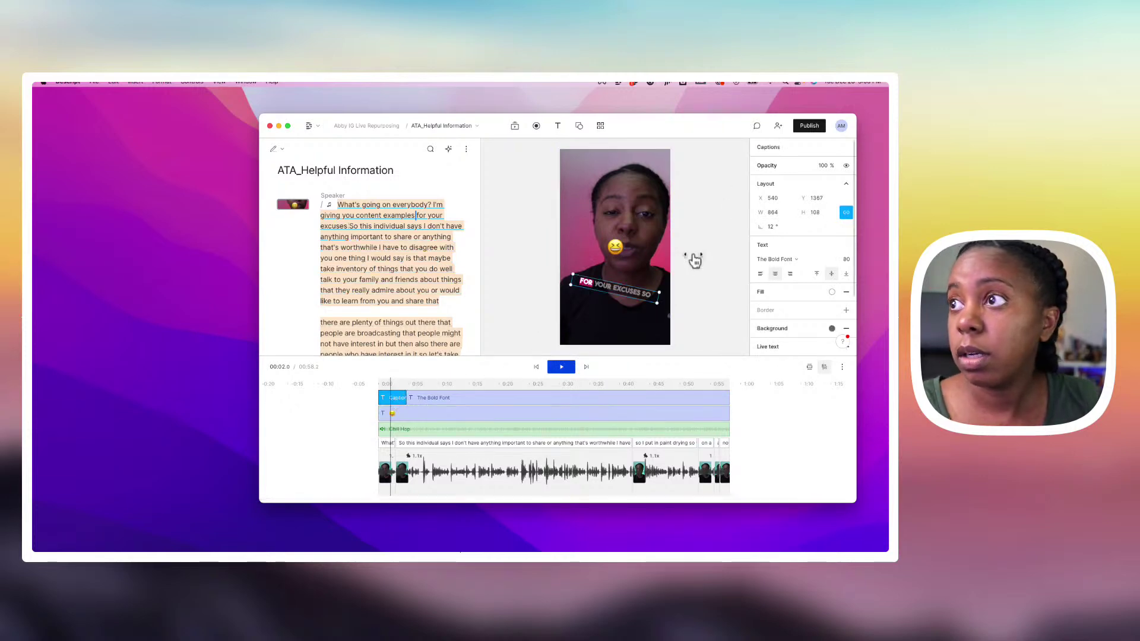
# Step: Enlarge the emoji title to font size 466, with width 636, and place it below the captions at Y 1610
pyautogui.click(394, 414)
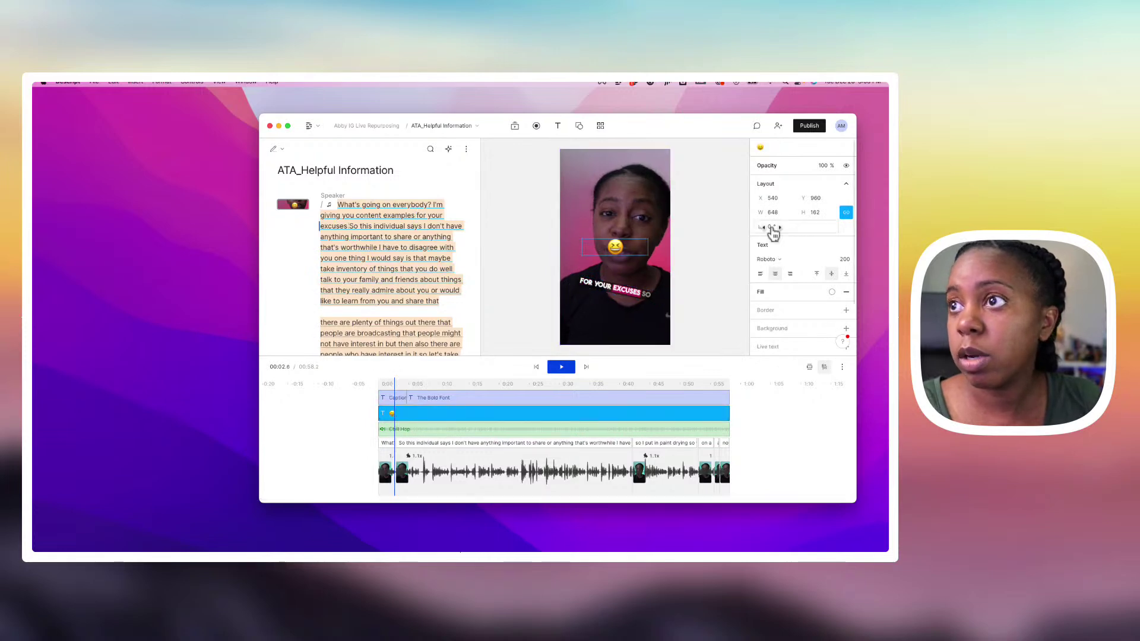
pyautogui.moveTo(775, 215); pyautogui.dragTo(781, 218)
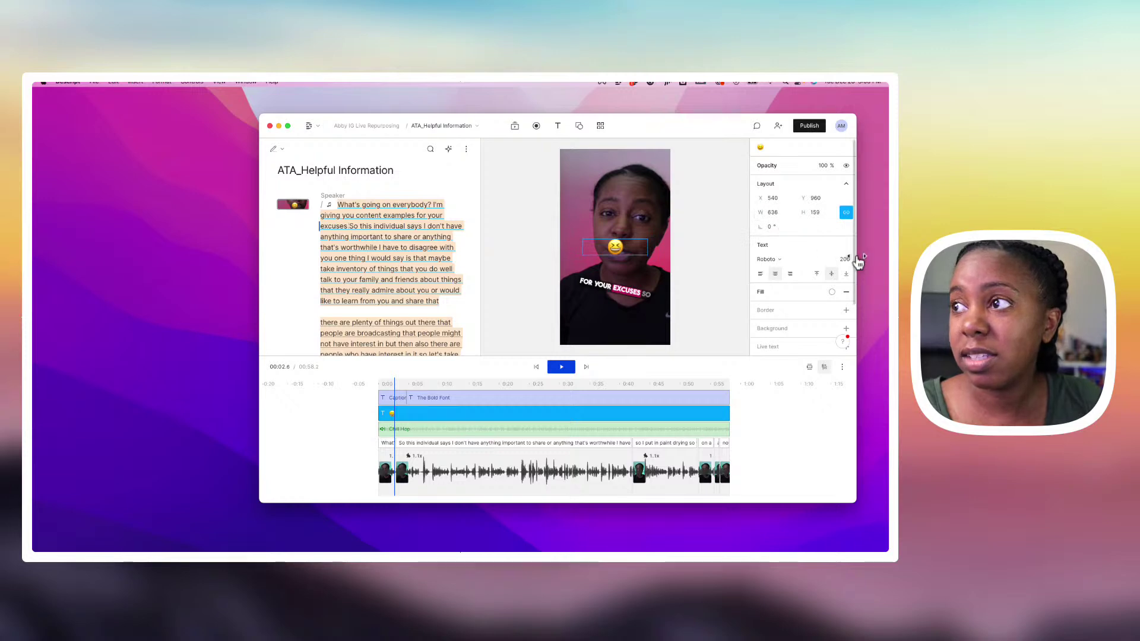
pyautogui.moveTo(848, 265); pyautogui.dragTo(849, 263)
pyautogui.moveTo(812, 198); pyautogui.dragTo(810, 202)
# Step: Search the GIPHY Stickers for "emoji", browse the animated emoji options, and close the media library
pyautogui.click(515, 125)
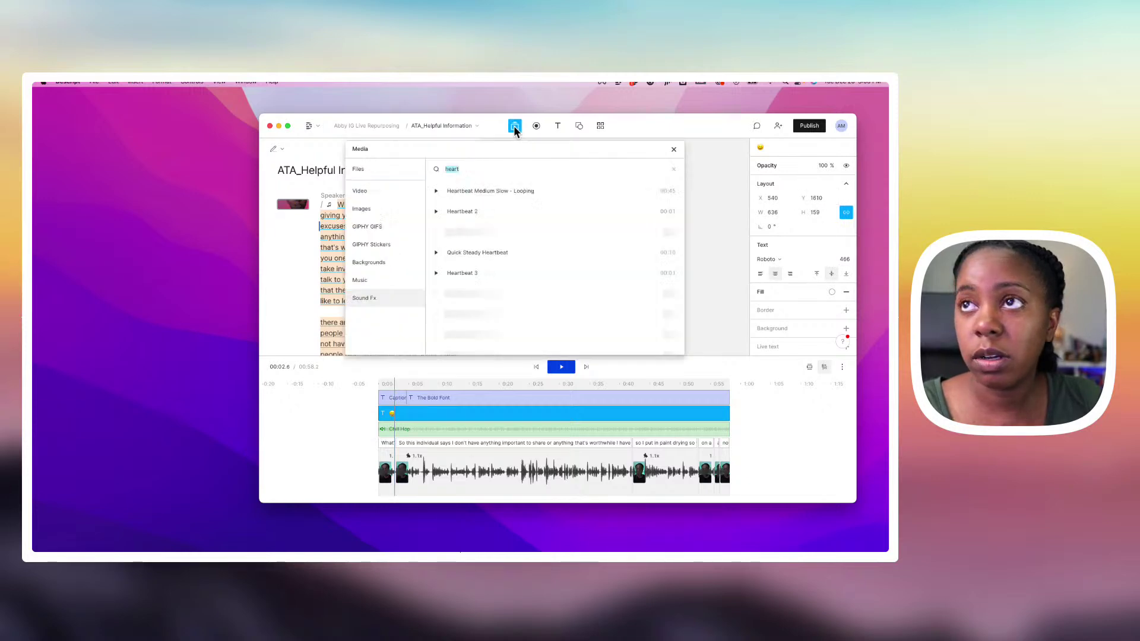
pyautogui.click(378, 245)
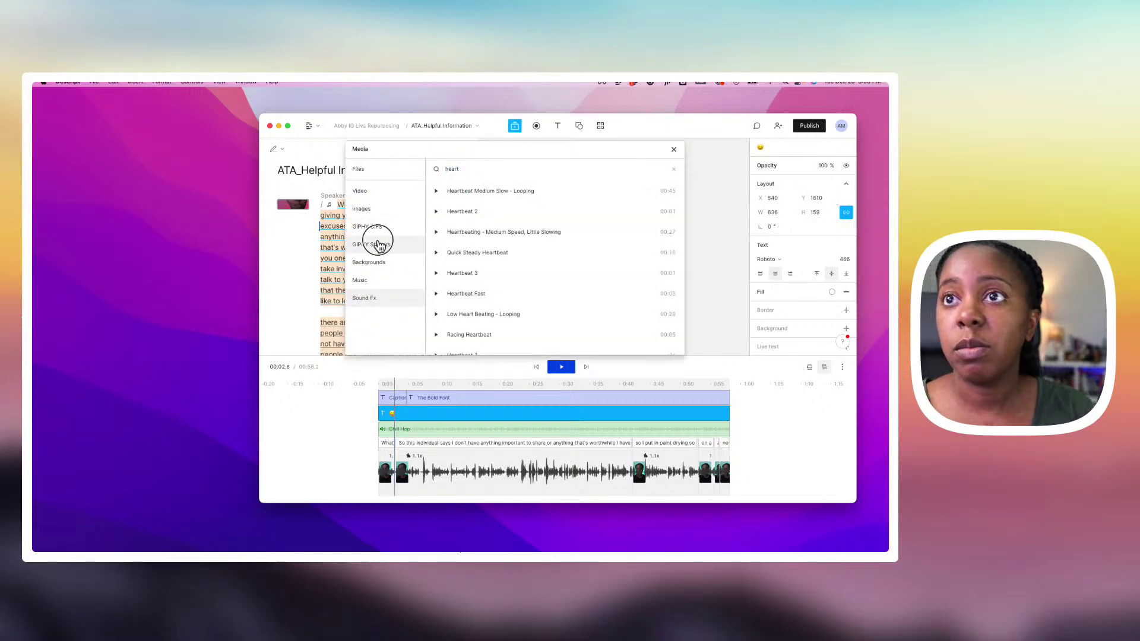
pyautogui.doubleClick(469, 169)
pyautogui.write('e')
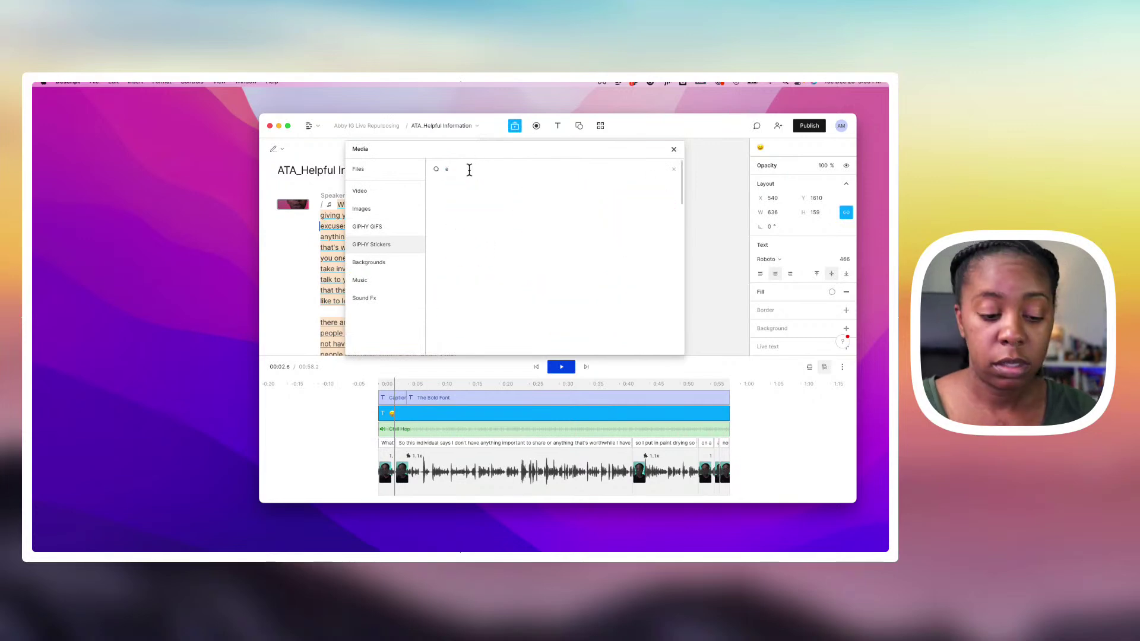
pyautogui.write('mp')
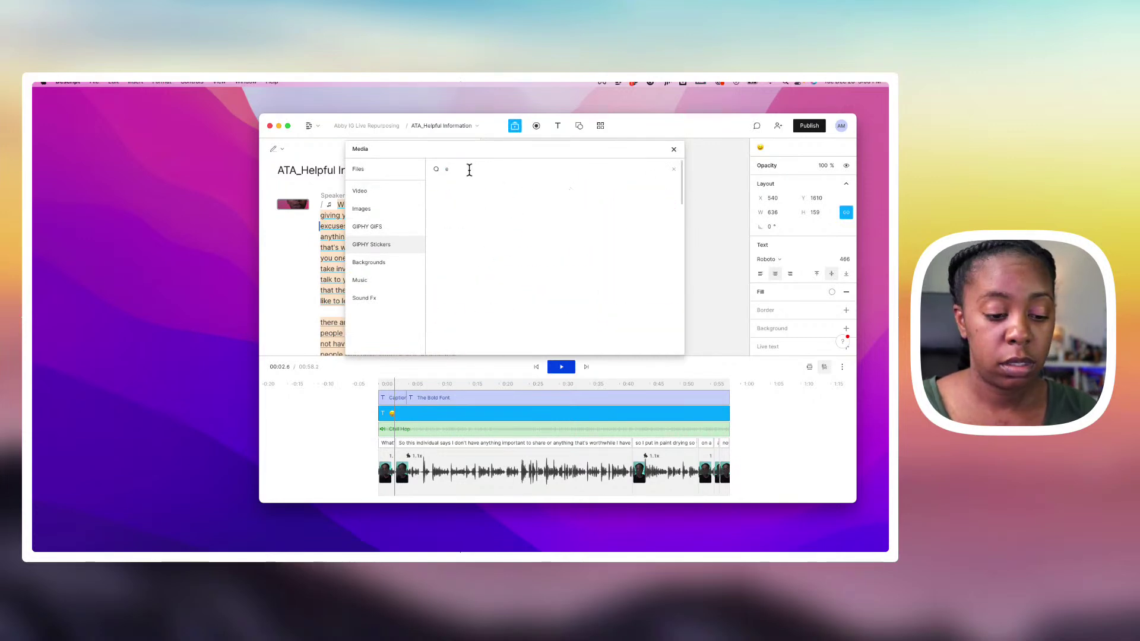
pyautogui.press('BackSpace')
pyautogui.press('BackSpace')
pyautogui.write('moji')
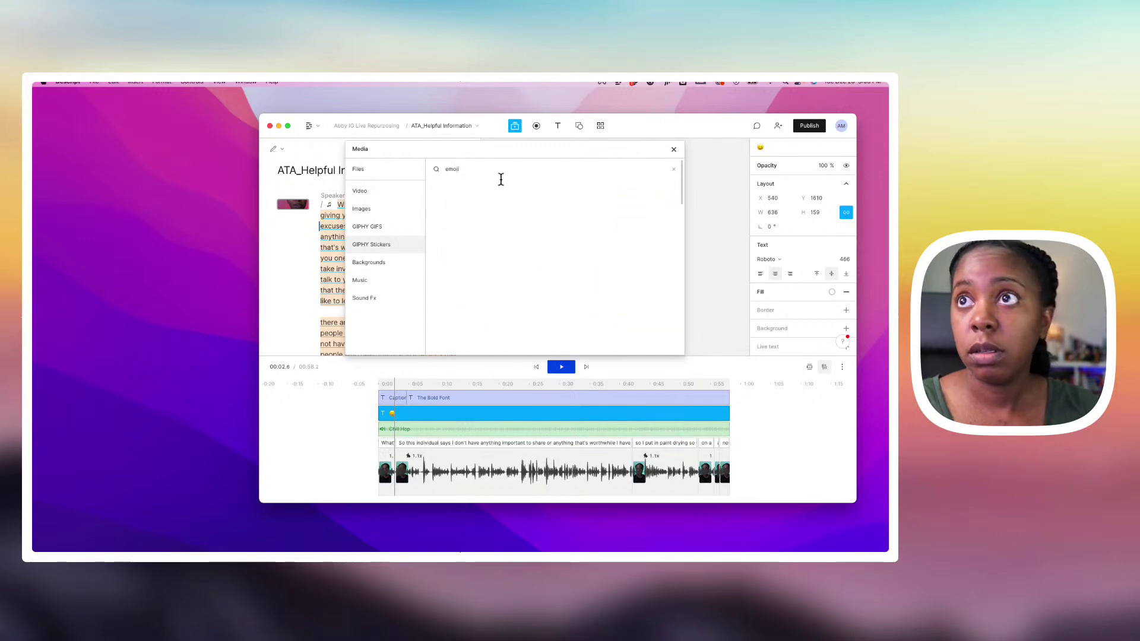
pyautogui.scroll(-5, 474, 265)
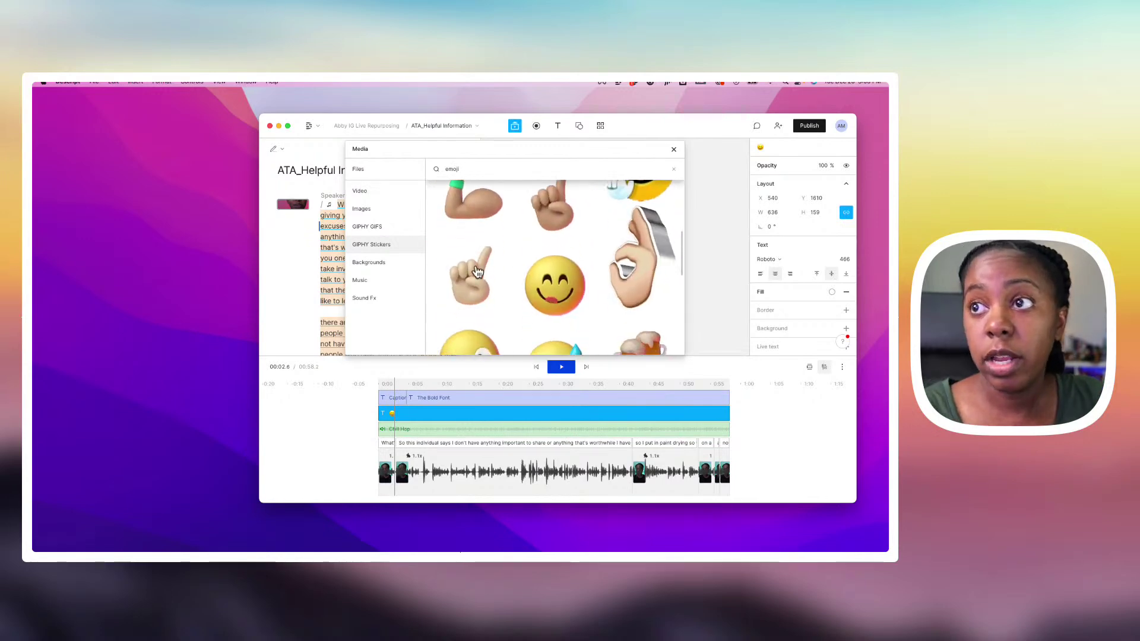
pyautogui.scroll(-10, 478, 272)
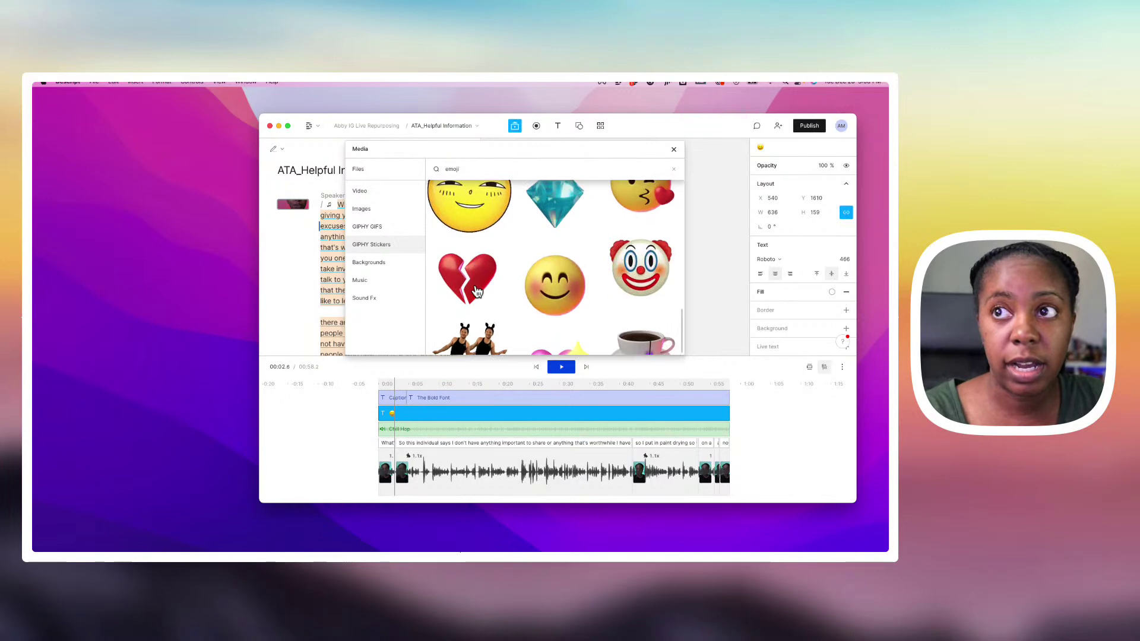
pyautogui.scroll(-3, 519, 295)
pyautogui.scroll(-5, 518, 295)
pyautogui.click(674, 150)
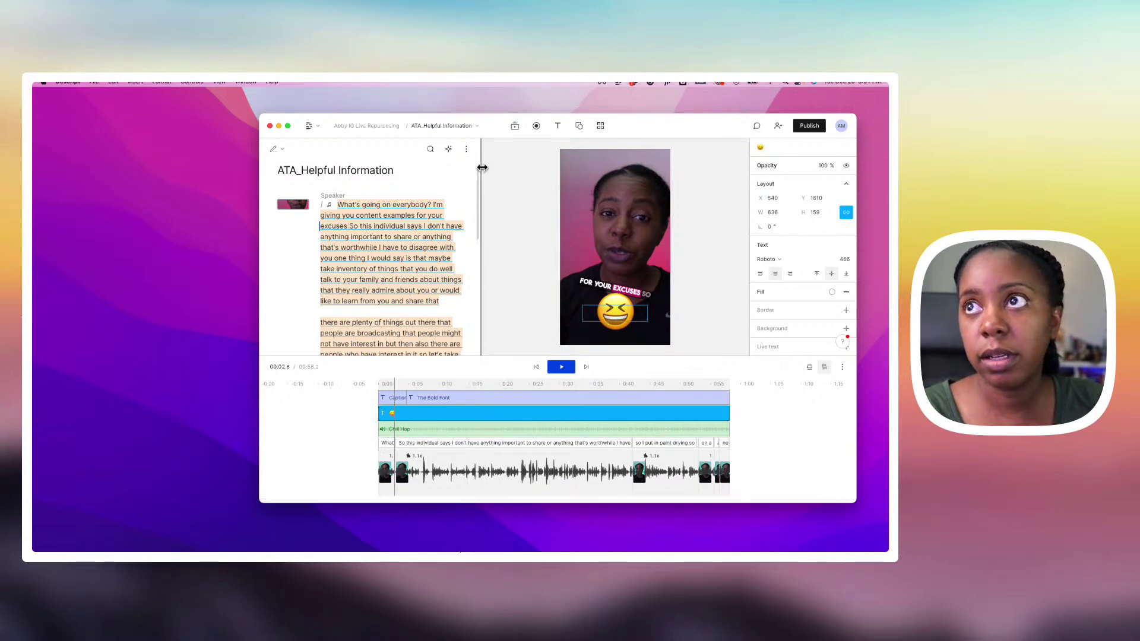
pyautogui.click(514, 126)
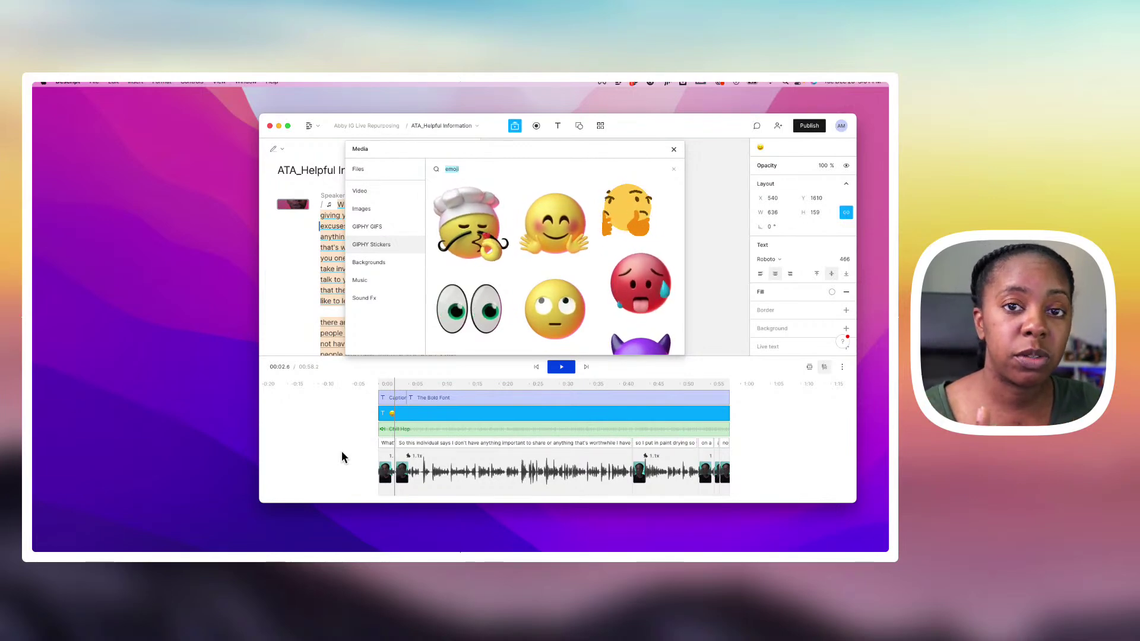
pyautogui.press('Escape')
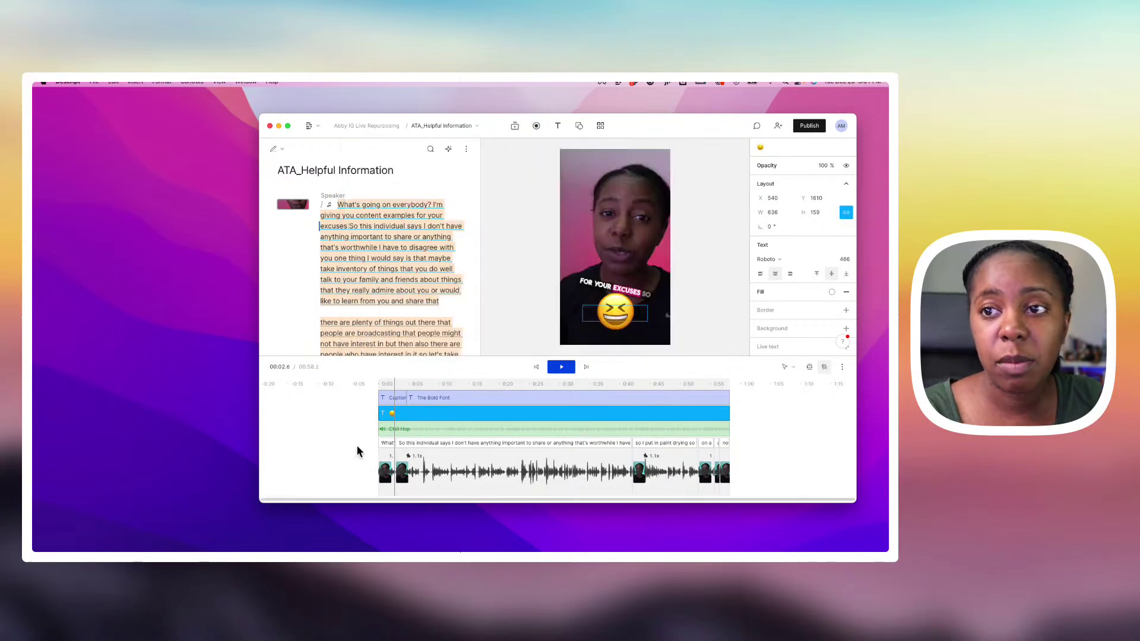
# Step: Delete the emoji title and the rotated captions segment, with the remaining captions layer running from the start of the composition
pyautogui.press('Delete')
pyautogui.click(395, 410)
pyautogui.press('Delete')
pyautogui.click(362, 405)
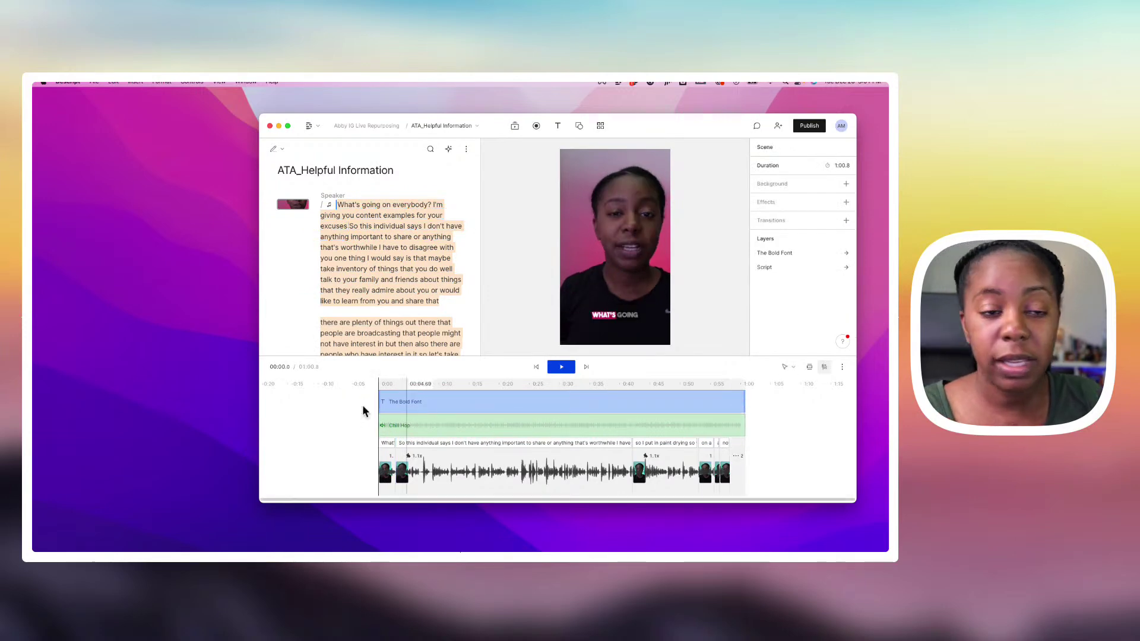